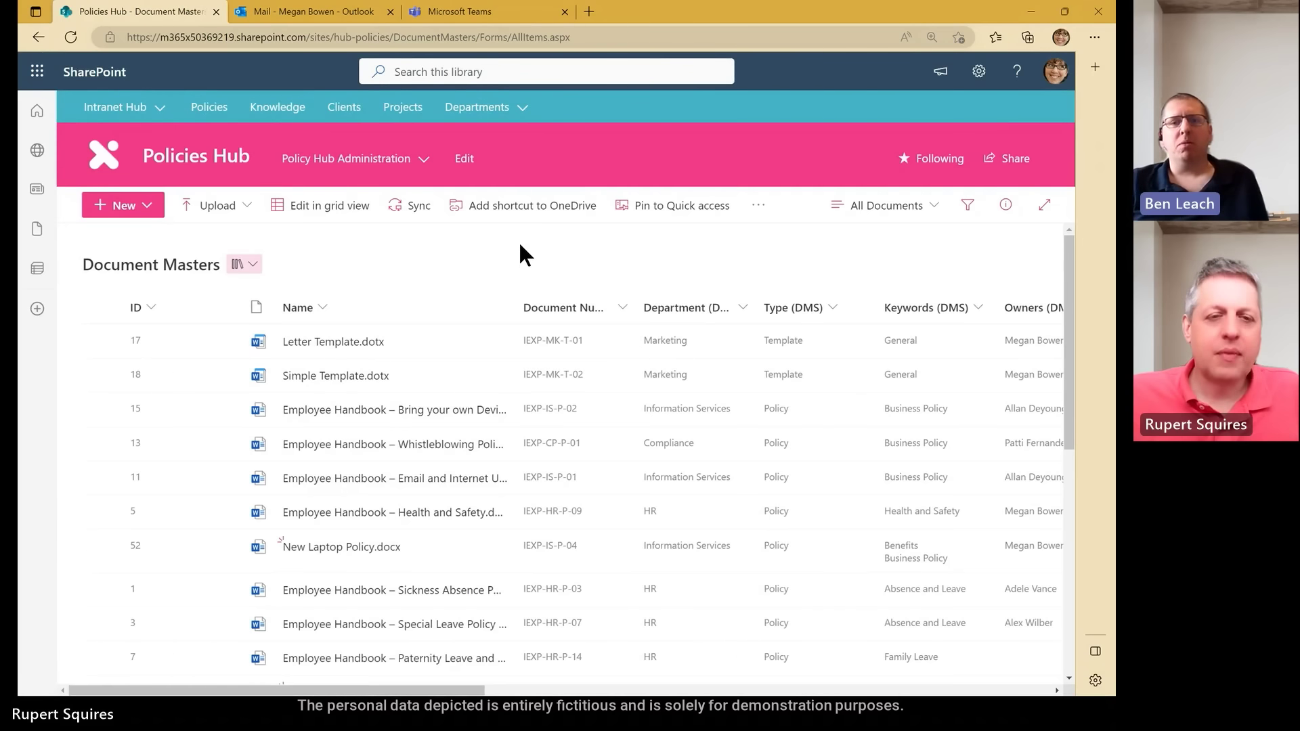
scroll(514, 245, "down", 3)
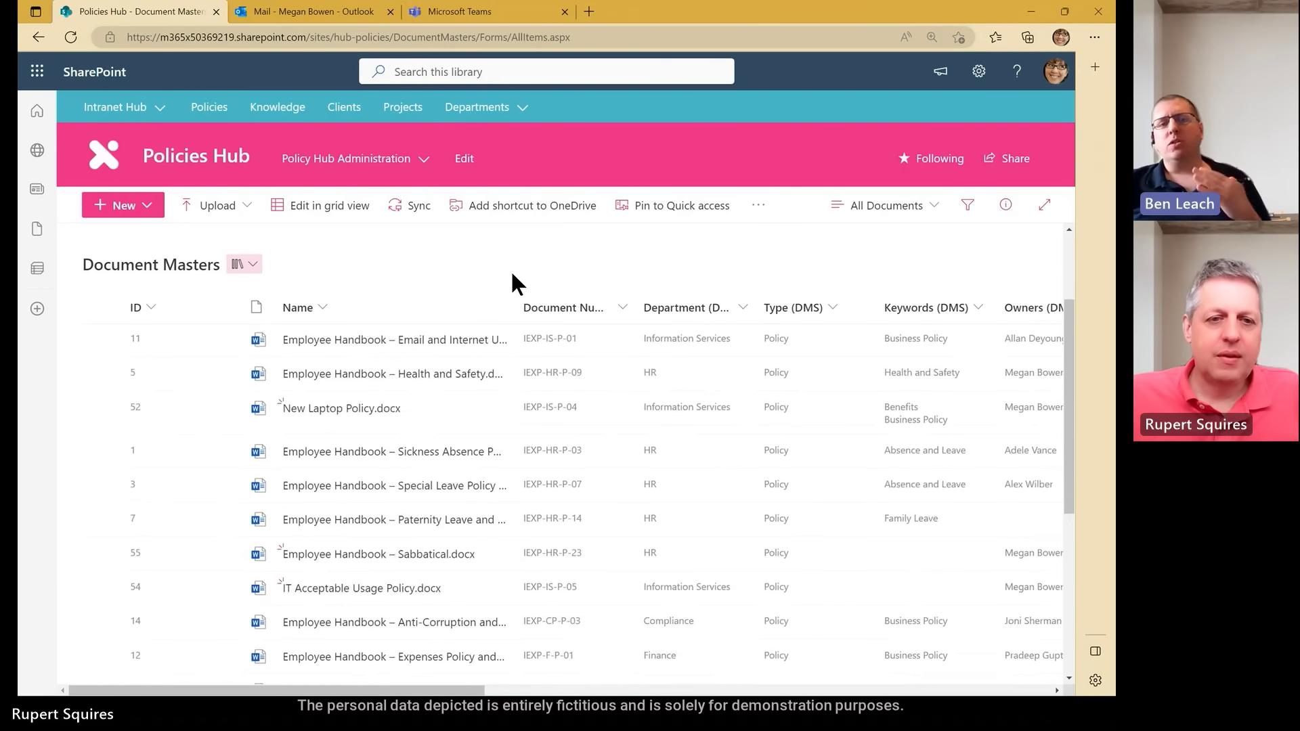
scroll(506, 277, "down", 1)
scroll(505, 277, "up", 3)
scroll(506, 277, "up", 3)
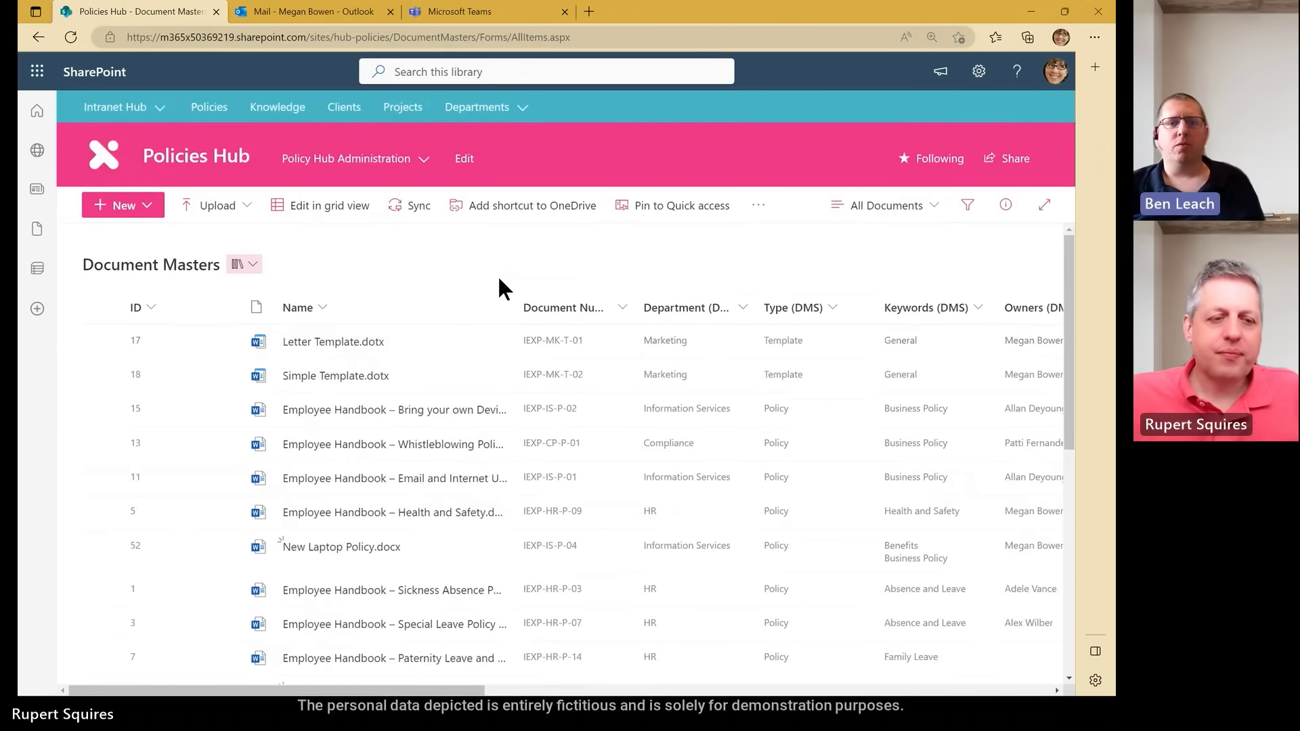
Switch to Word and create a new document from the Contoso Policy Template.
key("super")
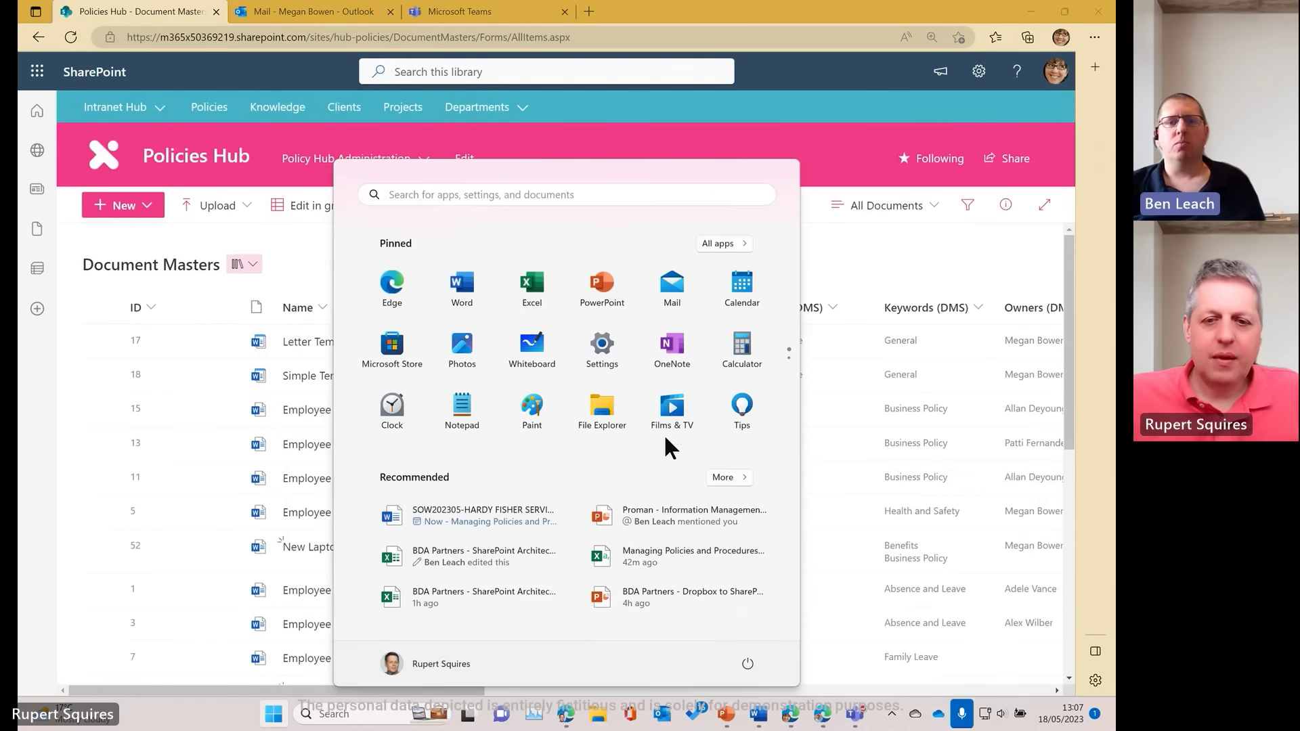
left_click(757, 717)
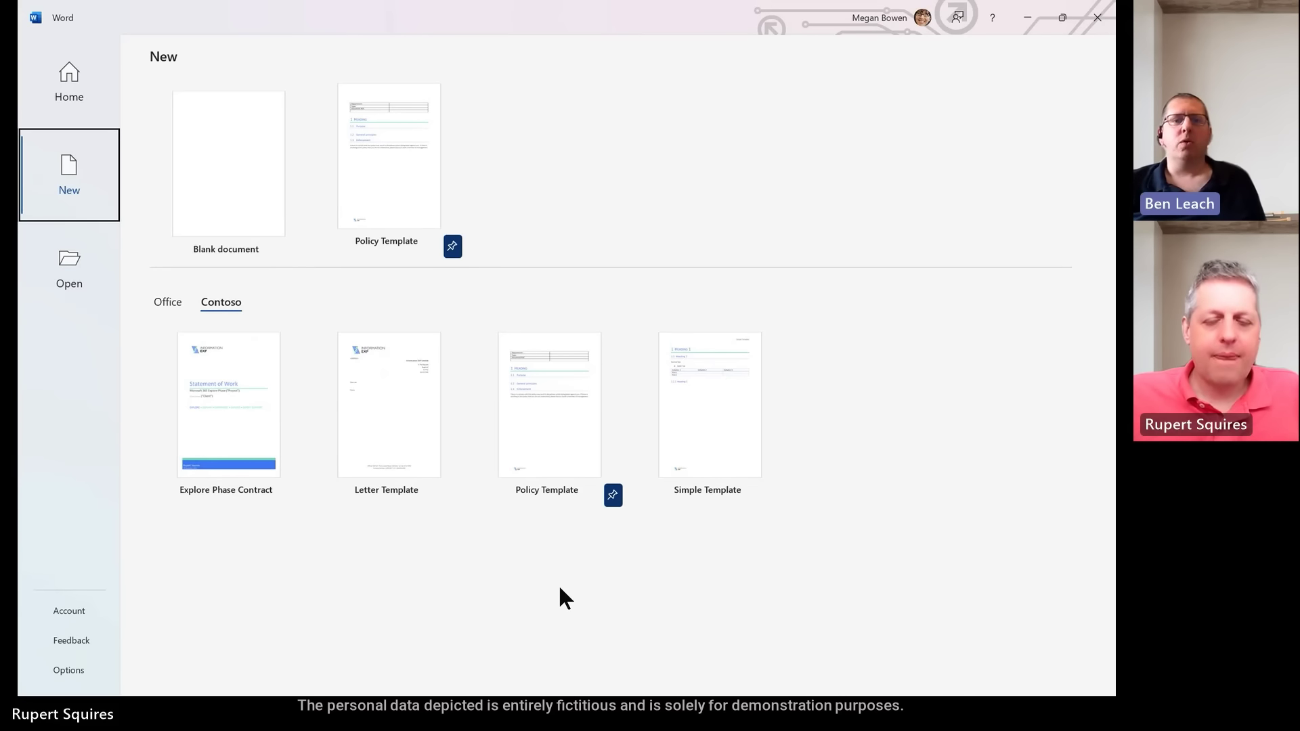
left_click(551, 425)
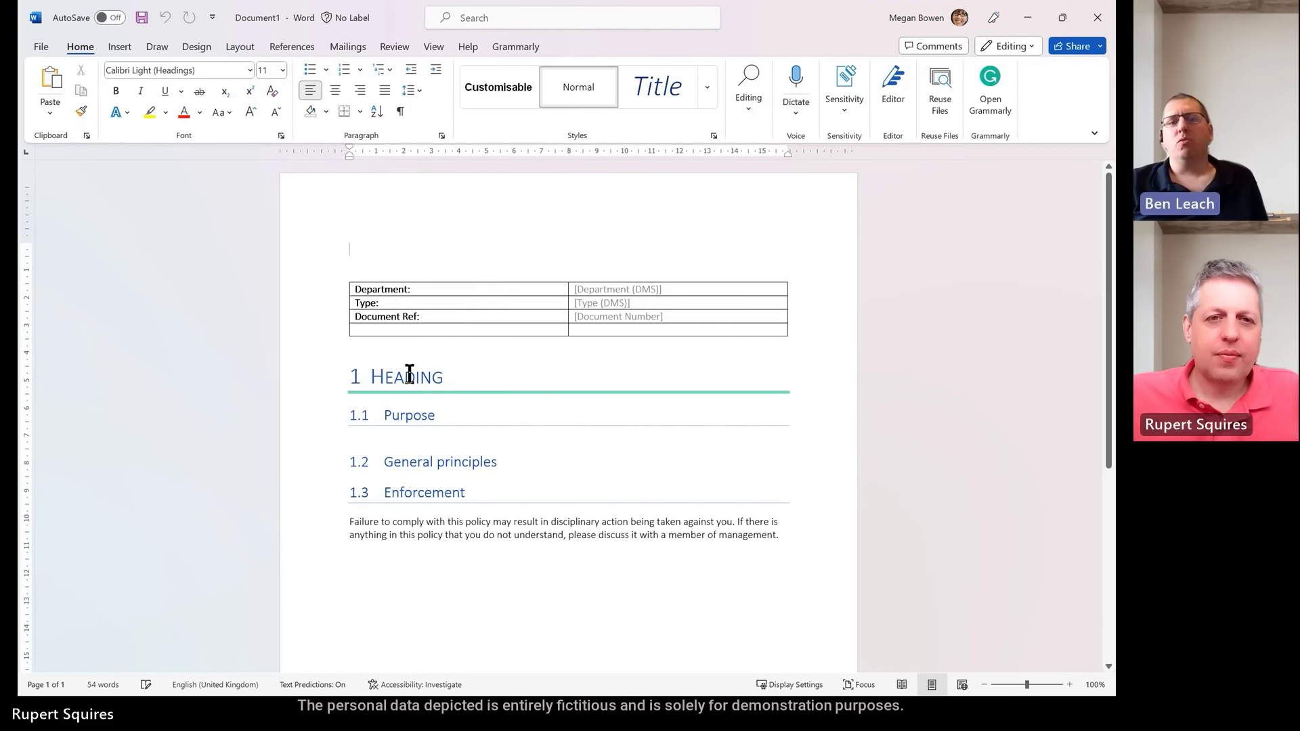
Replace the main heading's text with "Charity Work" and enter "How to use work time for helping your local charity." under Purpose.
double_click(408, 376)
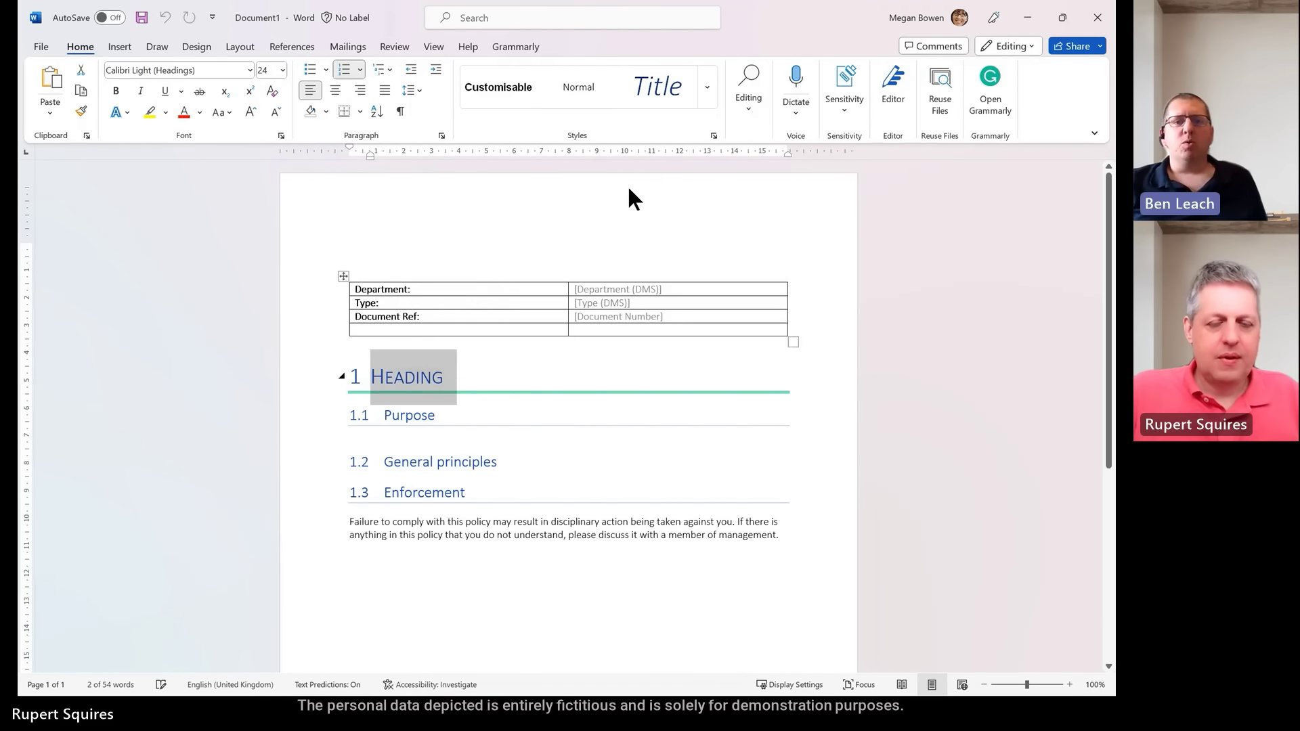
type("Charity Work")
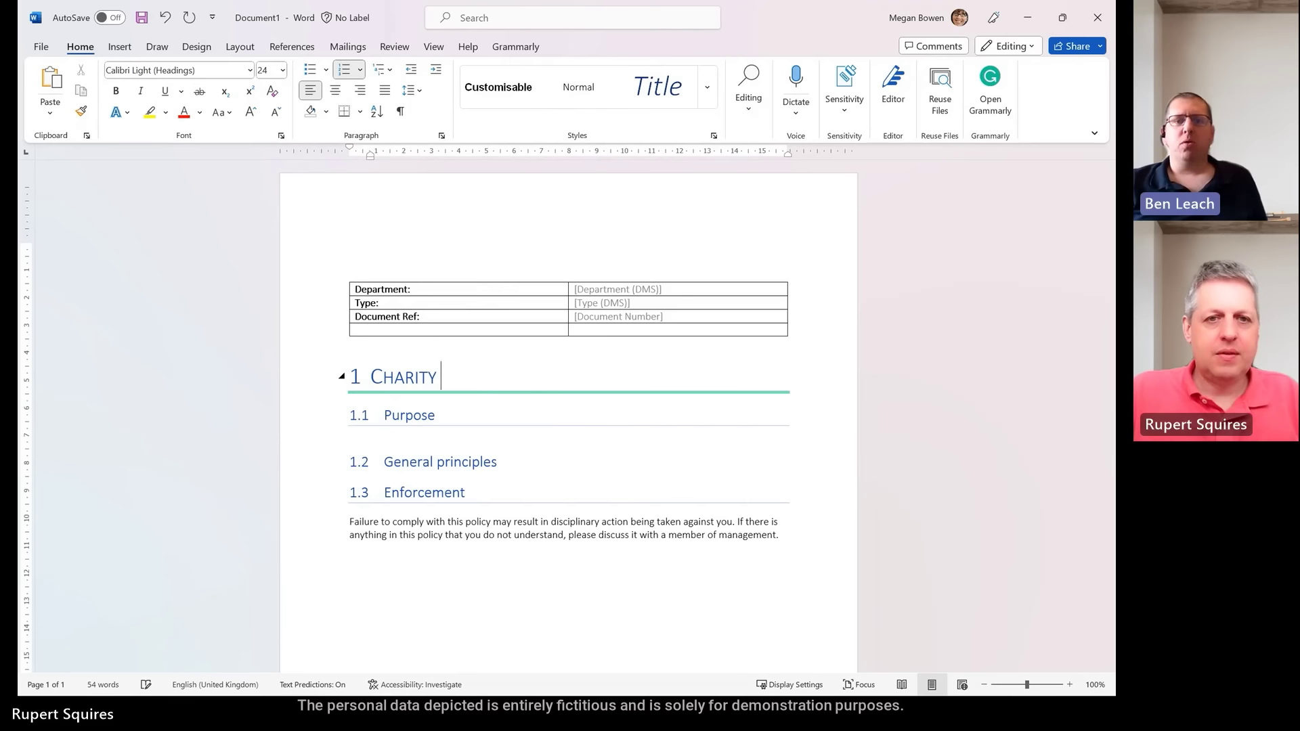
left_click(356, 440)
key("Return")
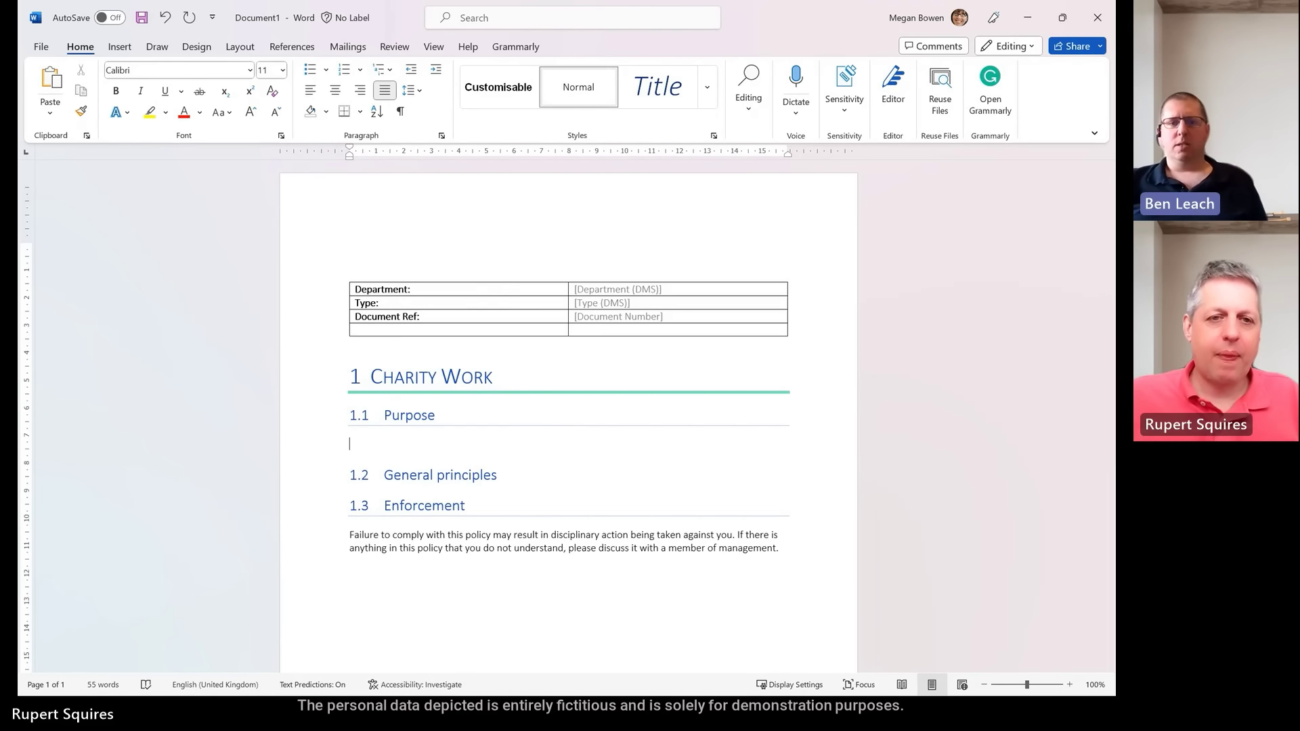
type("How to u")
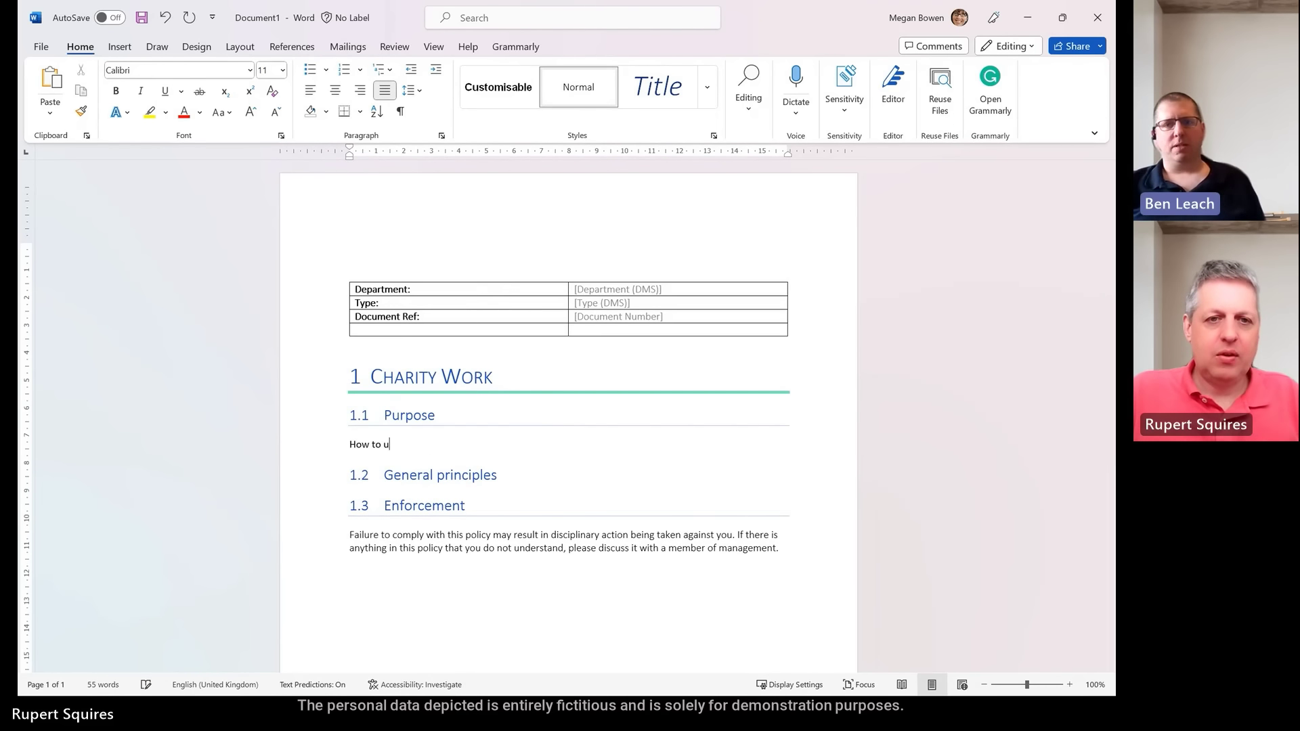
type("se work time for hel")
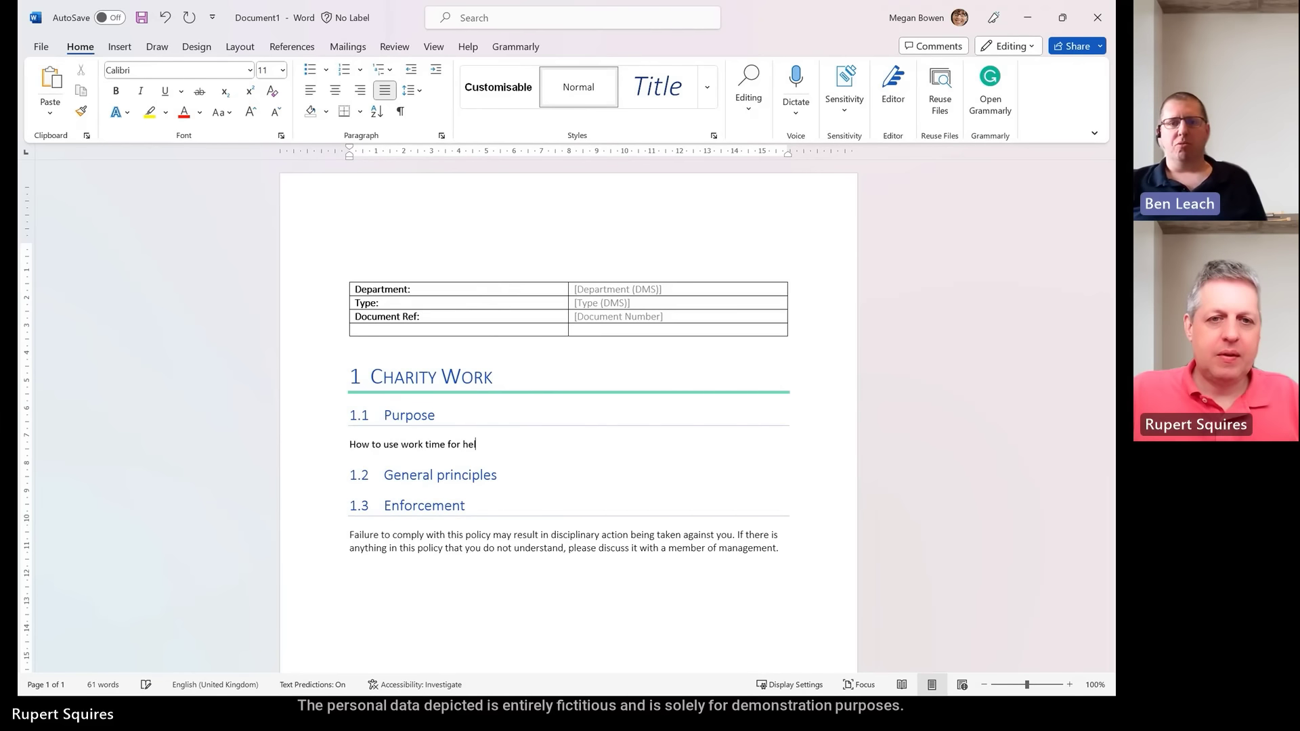
type("ing yojr")
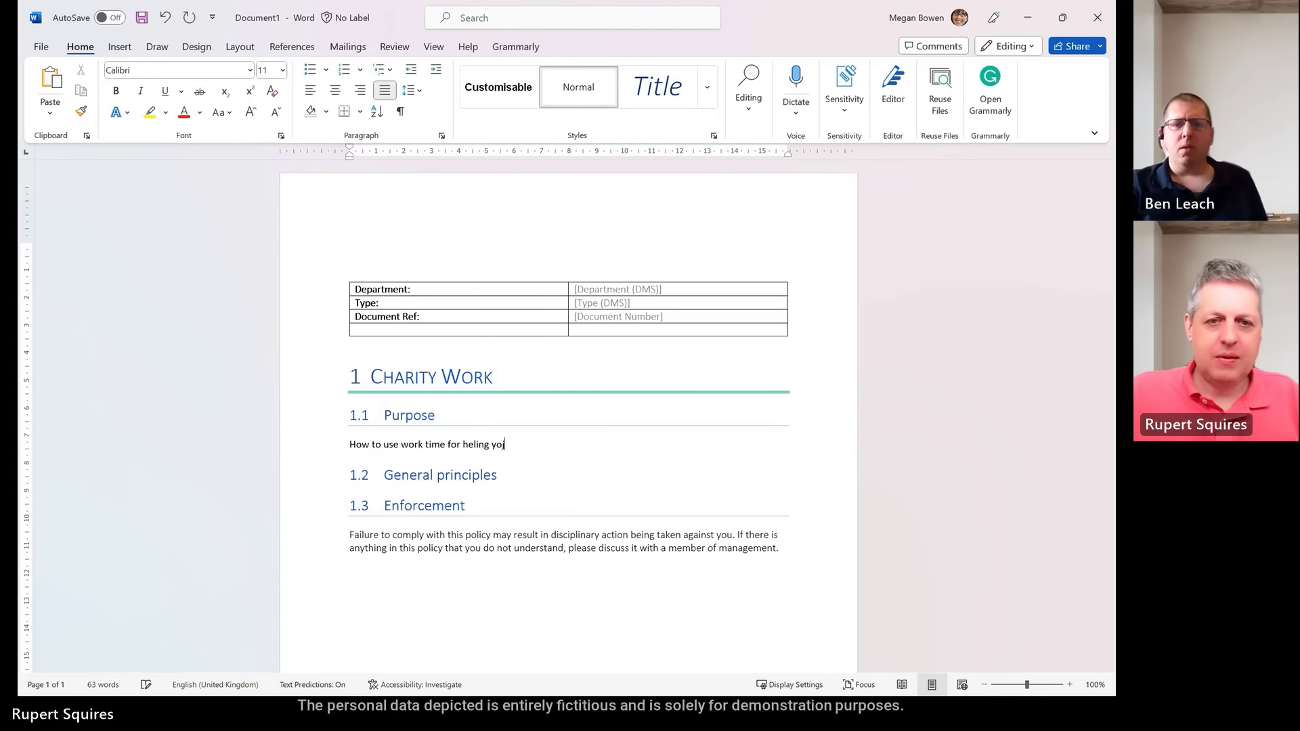
key("BackSpace")
key("BackSpace")
key("BackSpace")
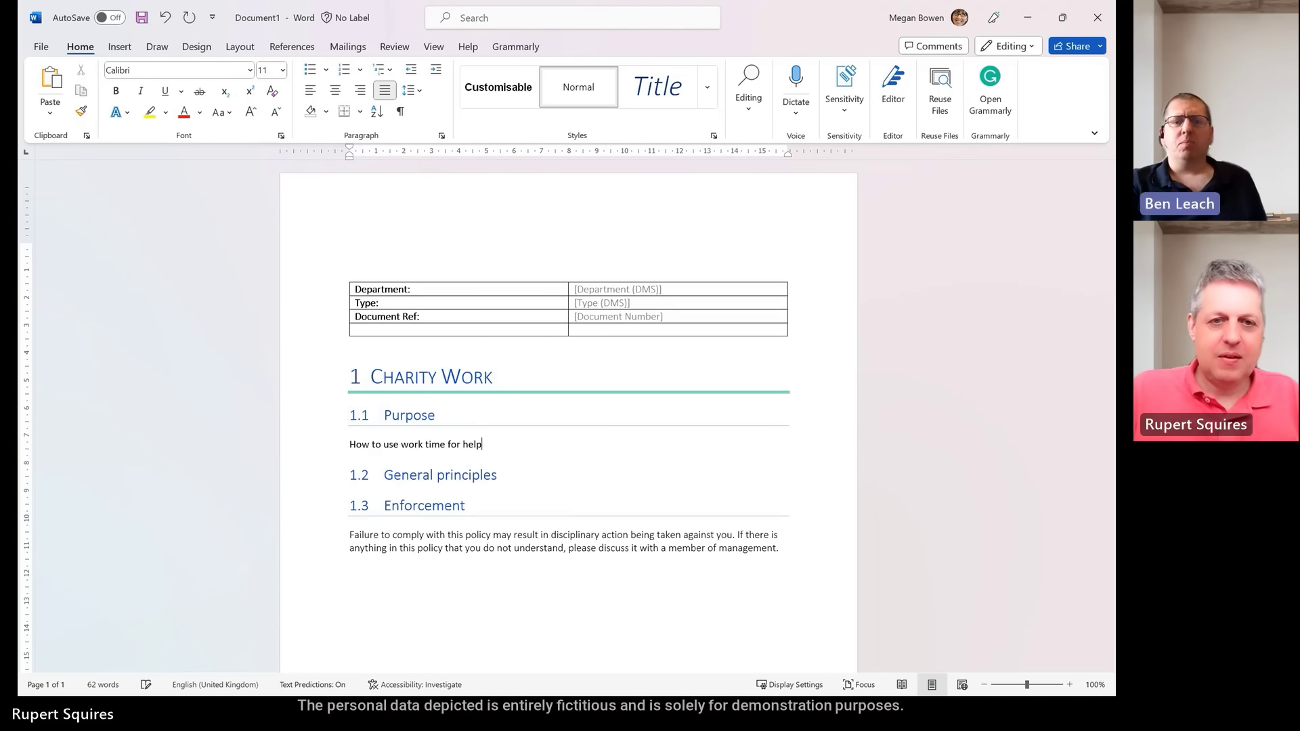
type("ping your l")
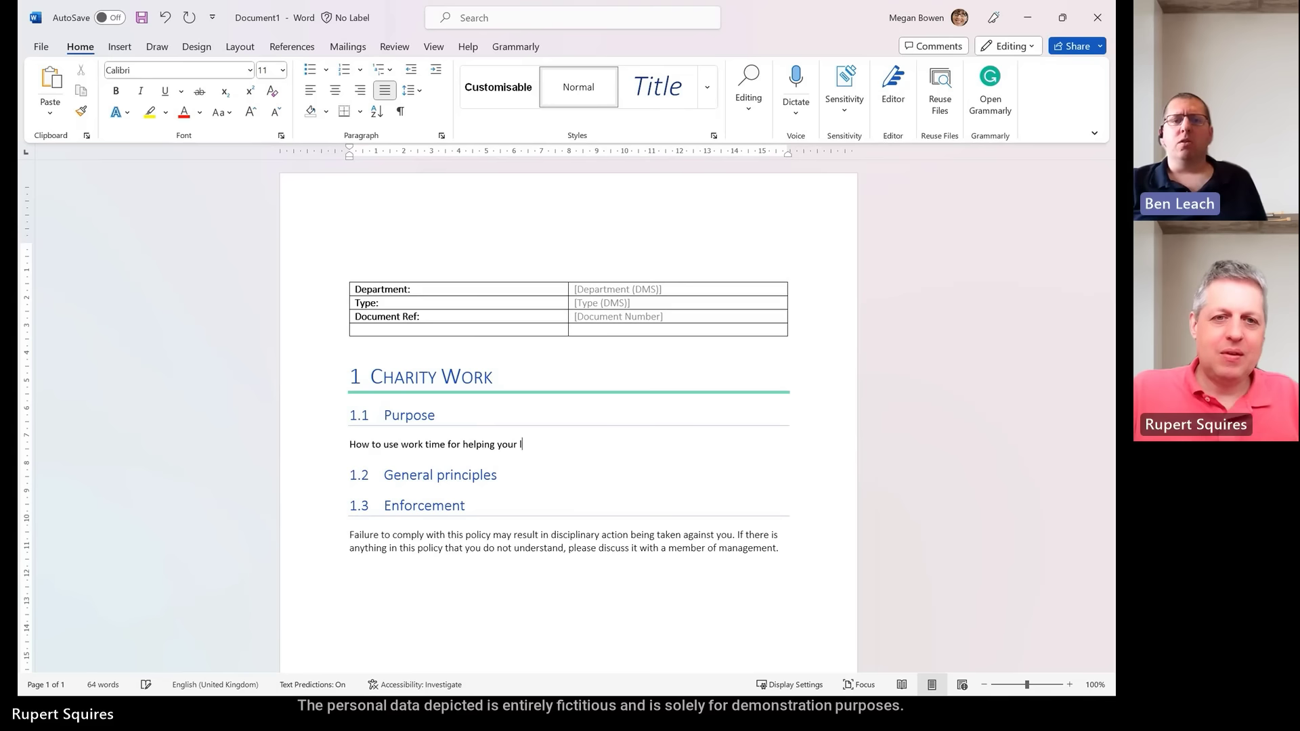
type("ocal charity.")
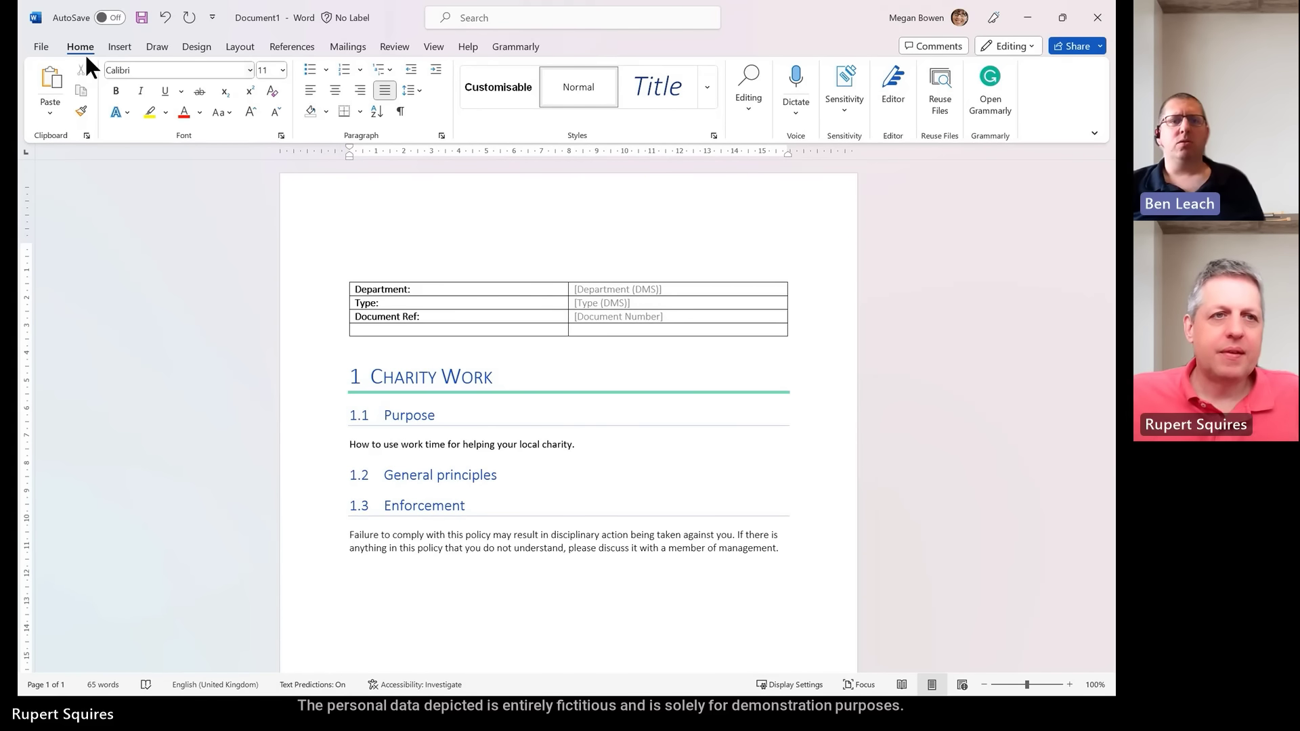
Save the document as "Charity Work" in the Document Masters library of the Policies Hub site.
left_click(42, 46)
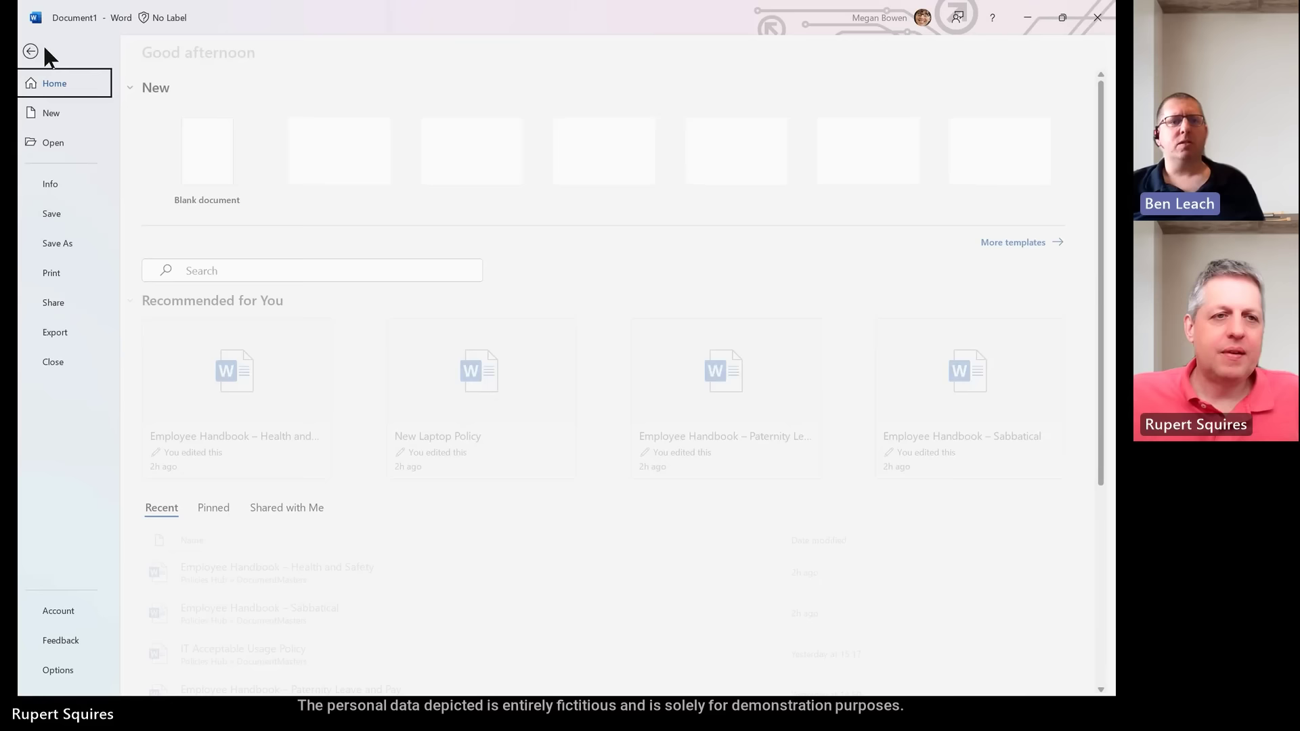
left_click(70, 241)
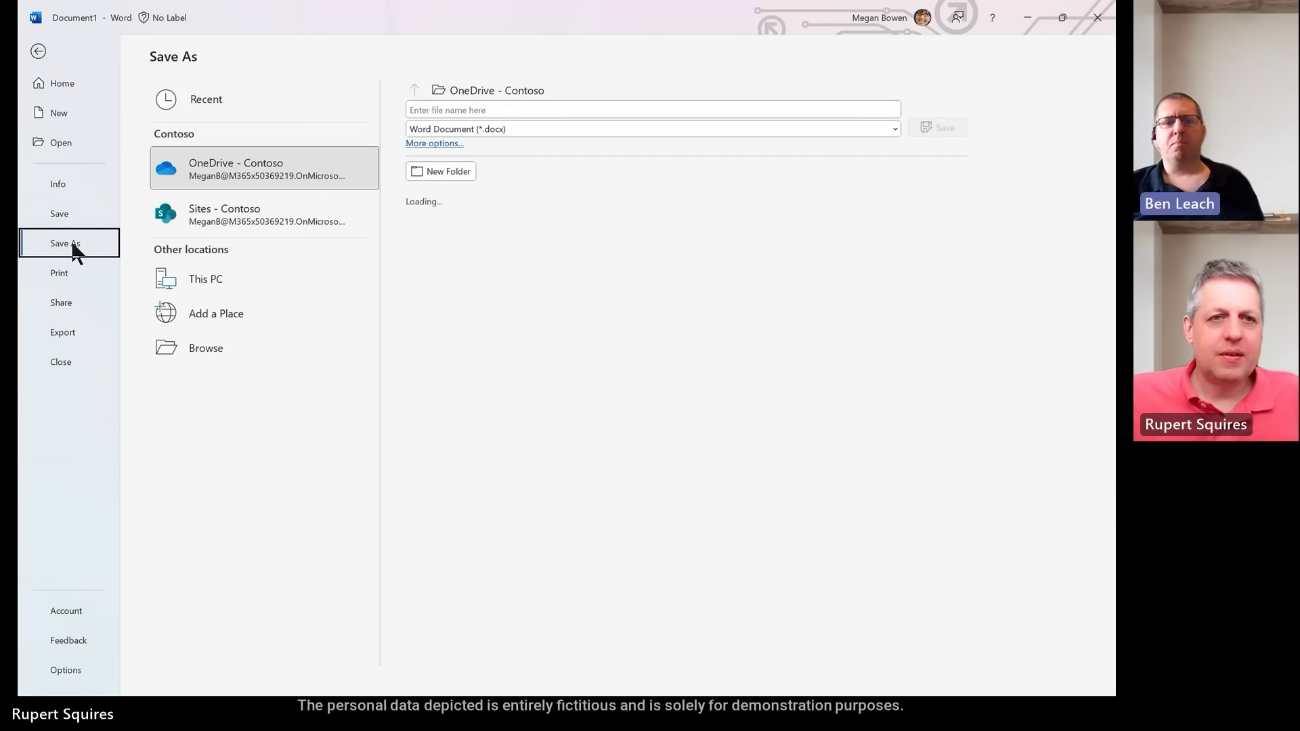
left_click(265, 217)
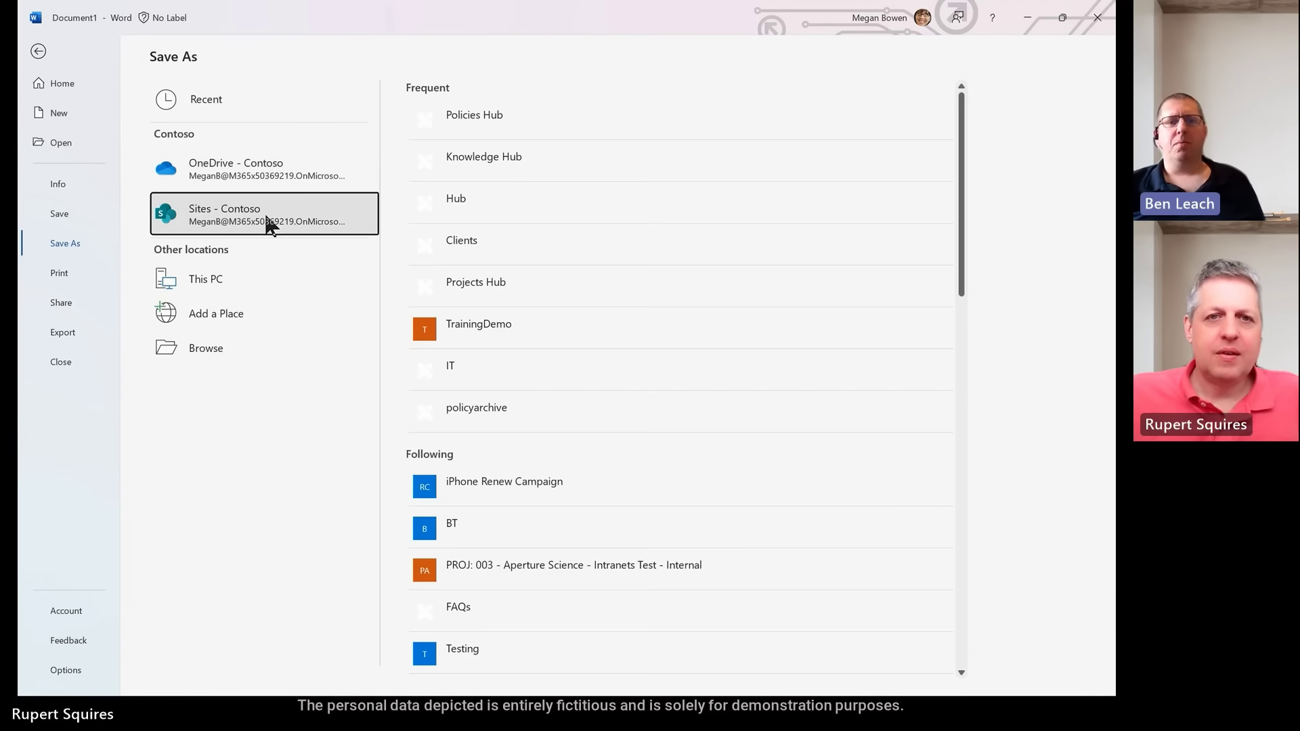
left_click(502, 119)
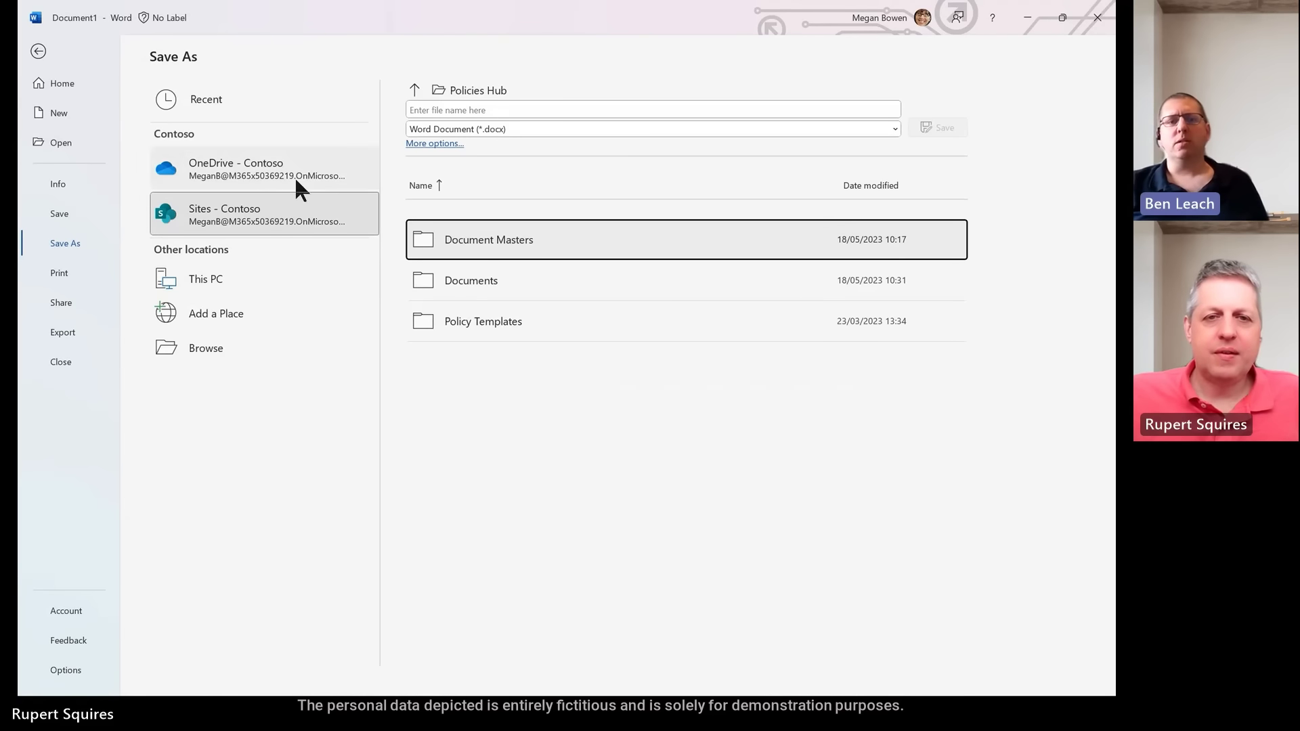
left_click(478, 245)
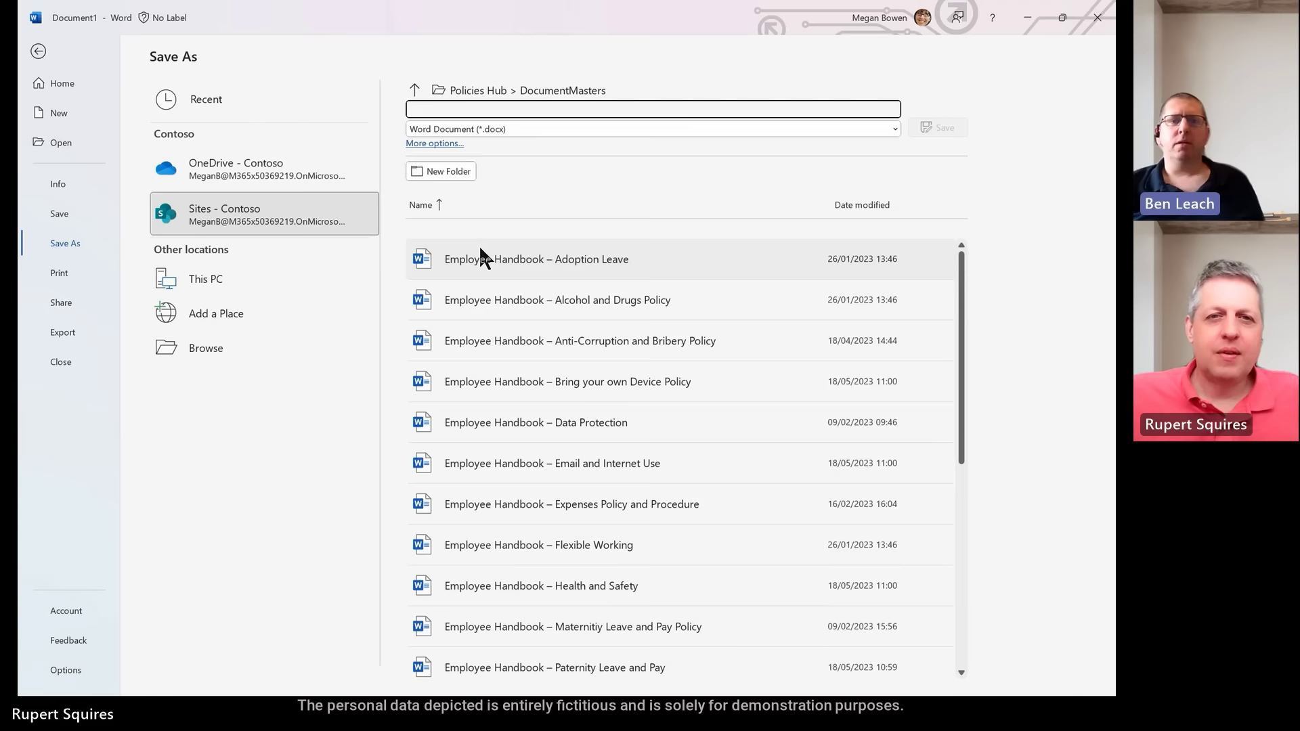
type("Charity Work")
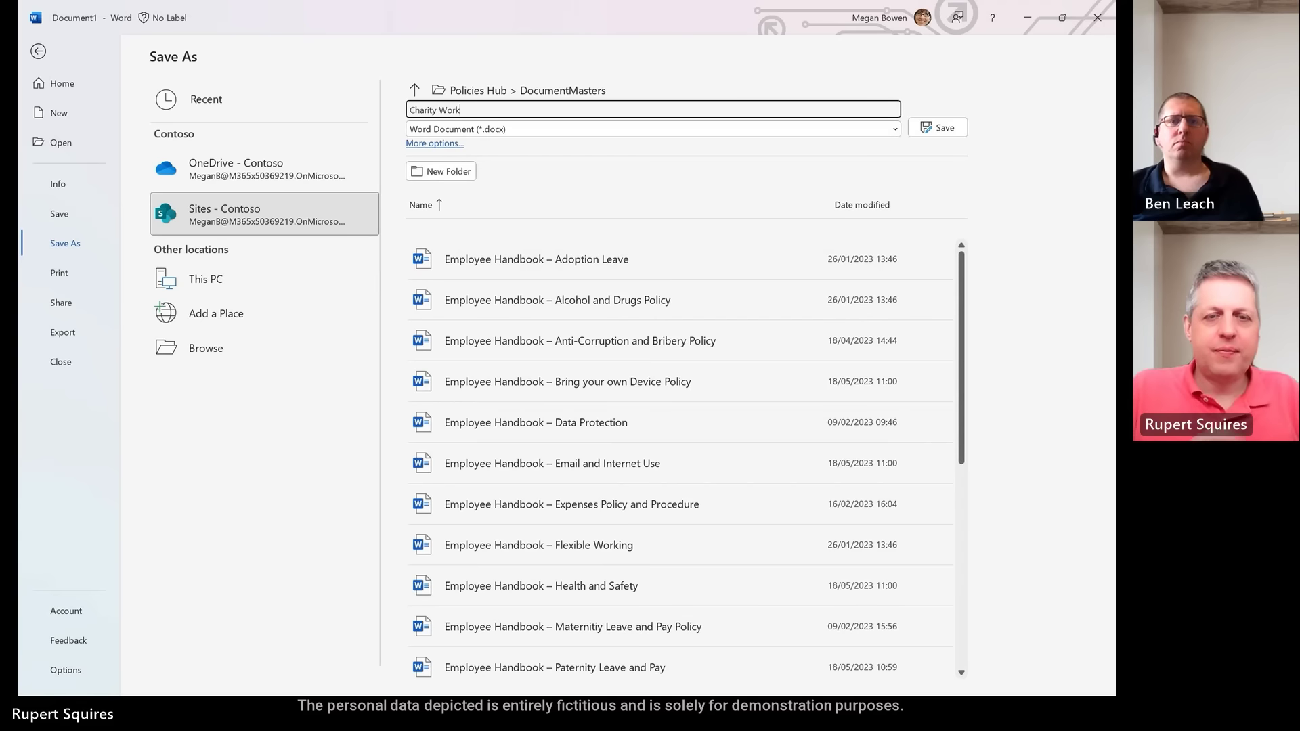
left_click(943, 127)
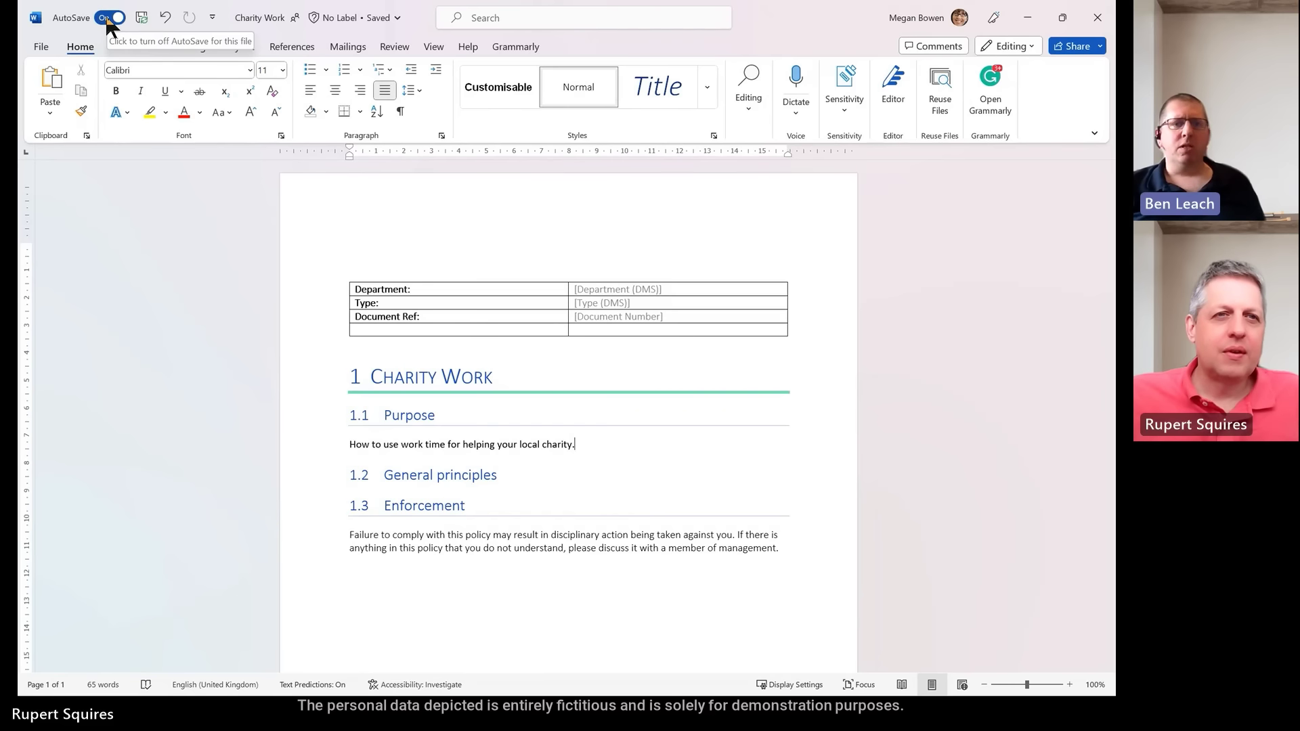
Check the document's file name and location details, view its version history, and close the history.
left_click(283, 16)
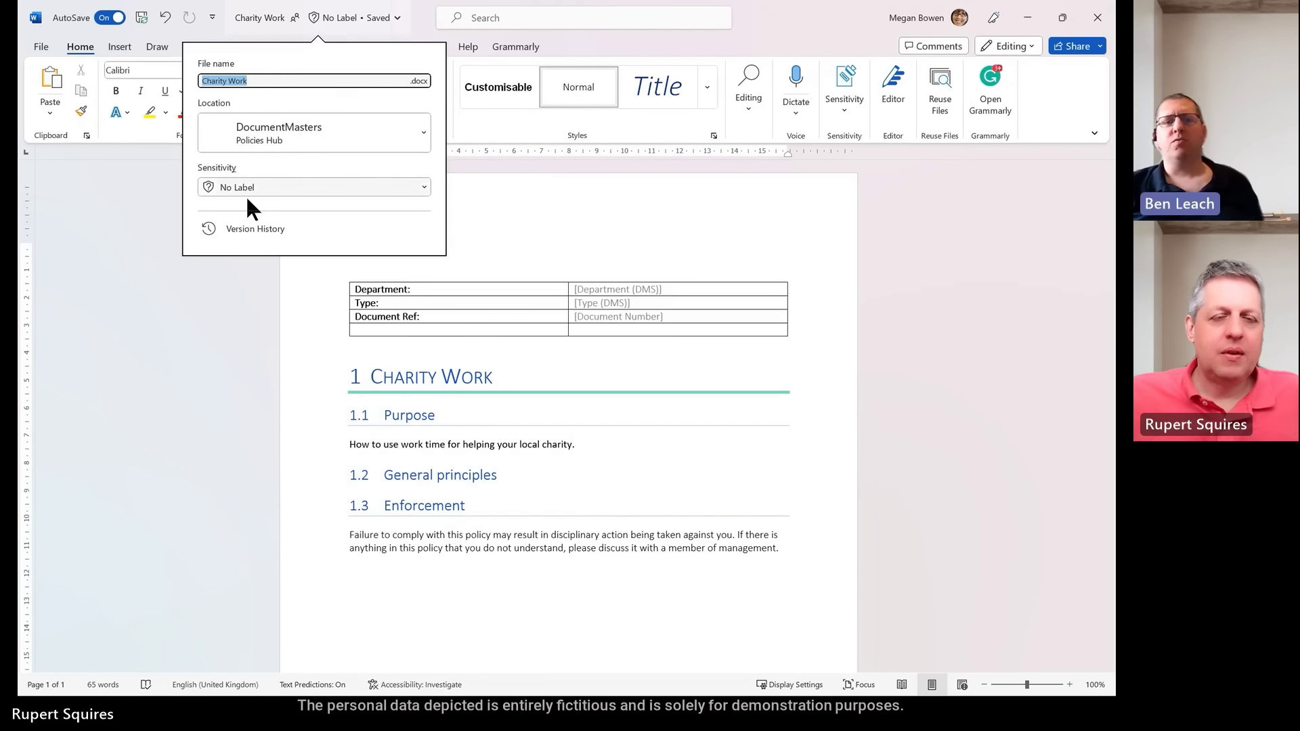
left_click(268, 80)
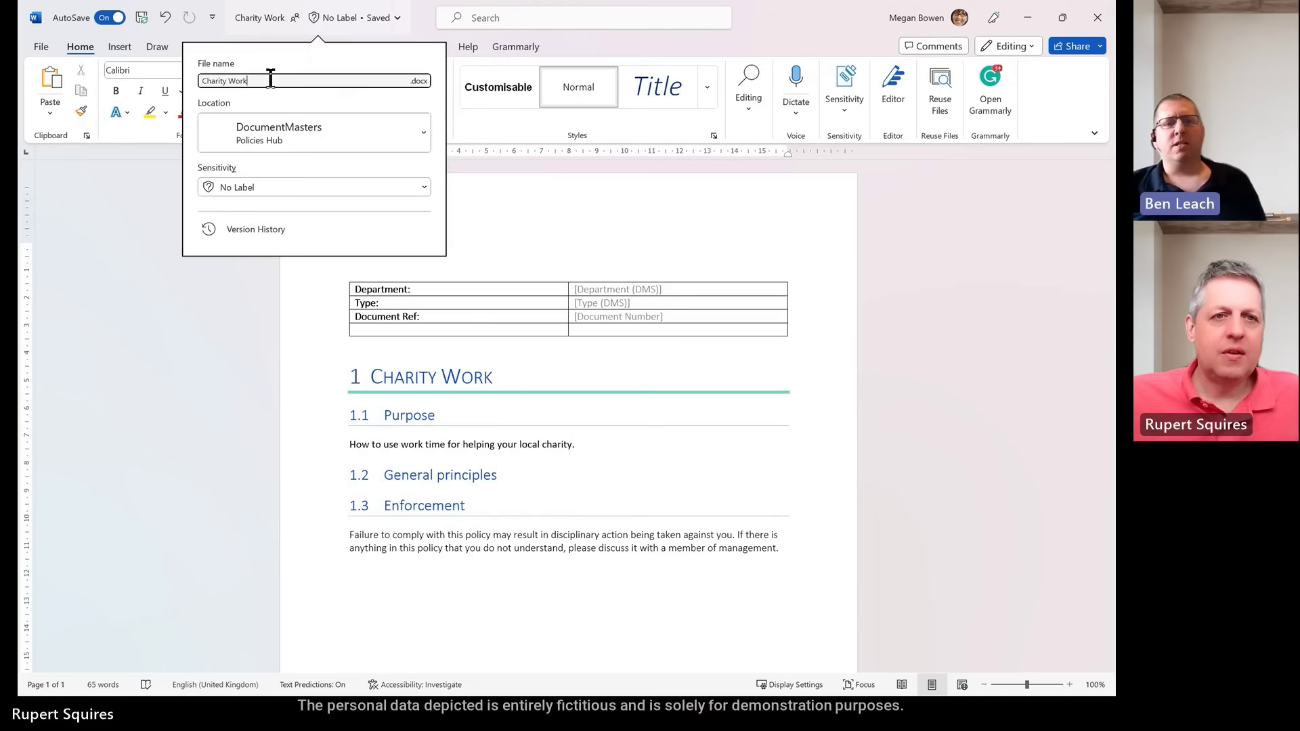
left_click(243, 229)
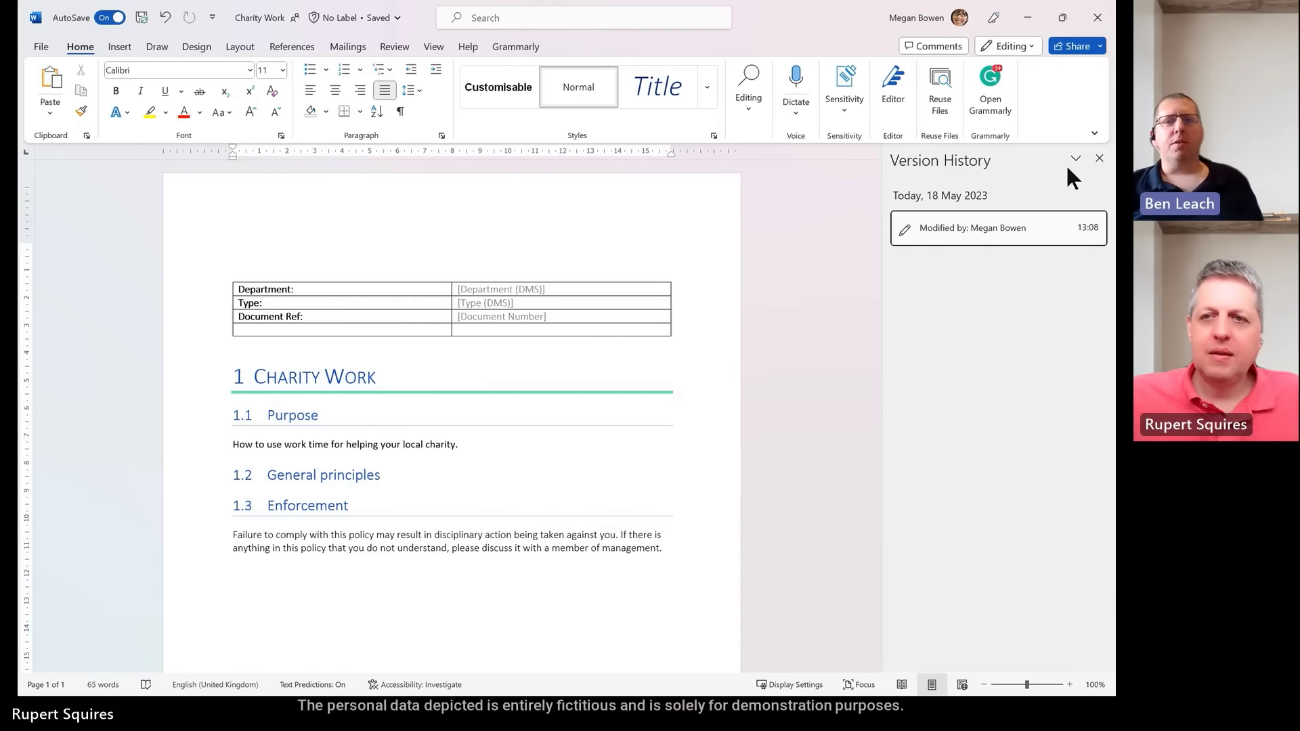
left_click(1097, 158)
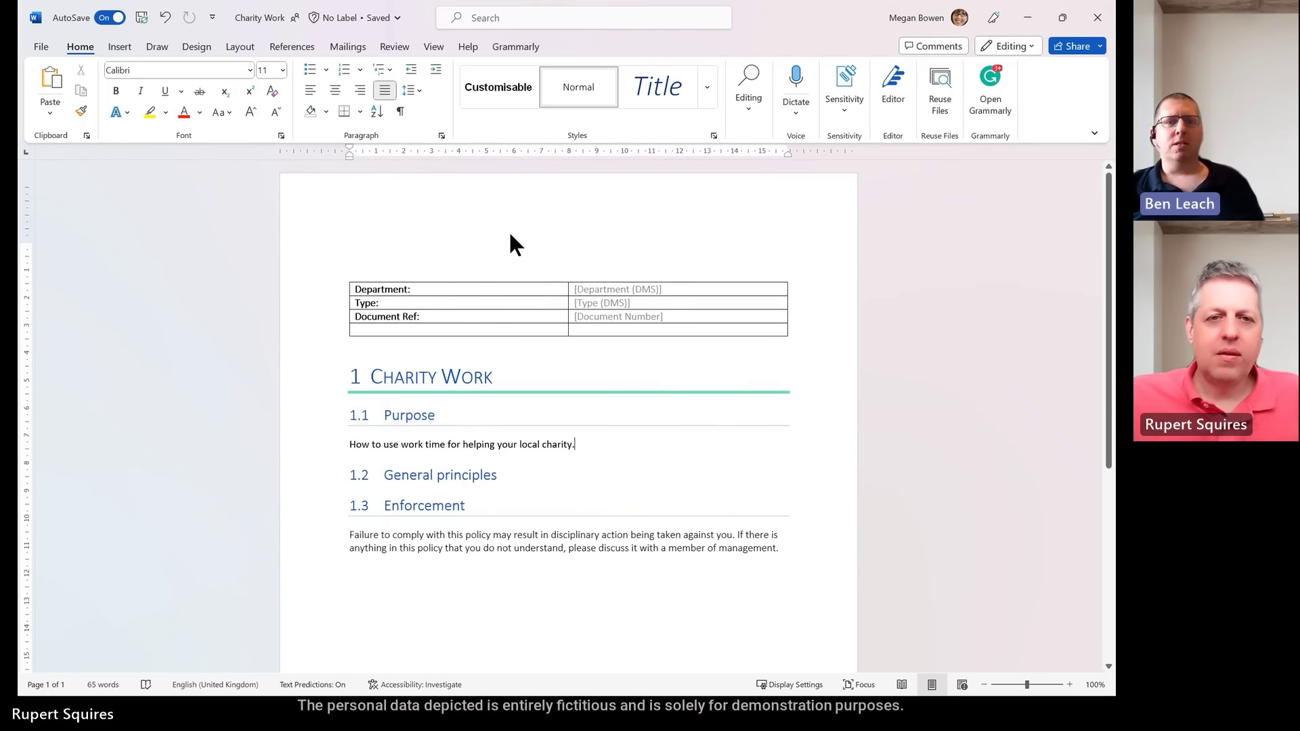
Set the Title in the document's SharePoint properties to "Charity Work" and close the properties.
left_click(437, 49)
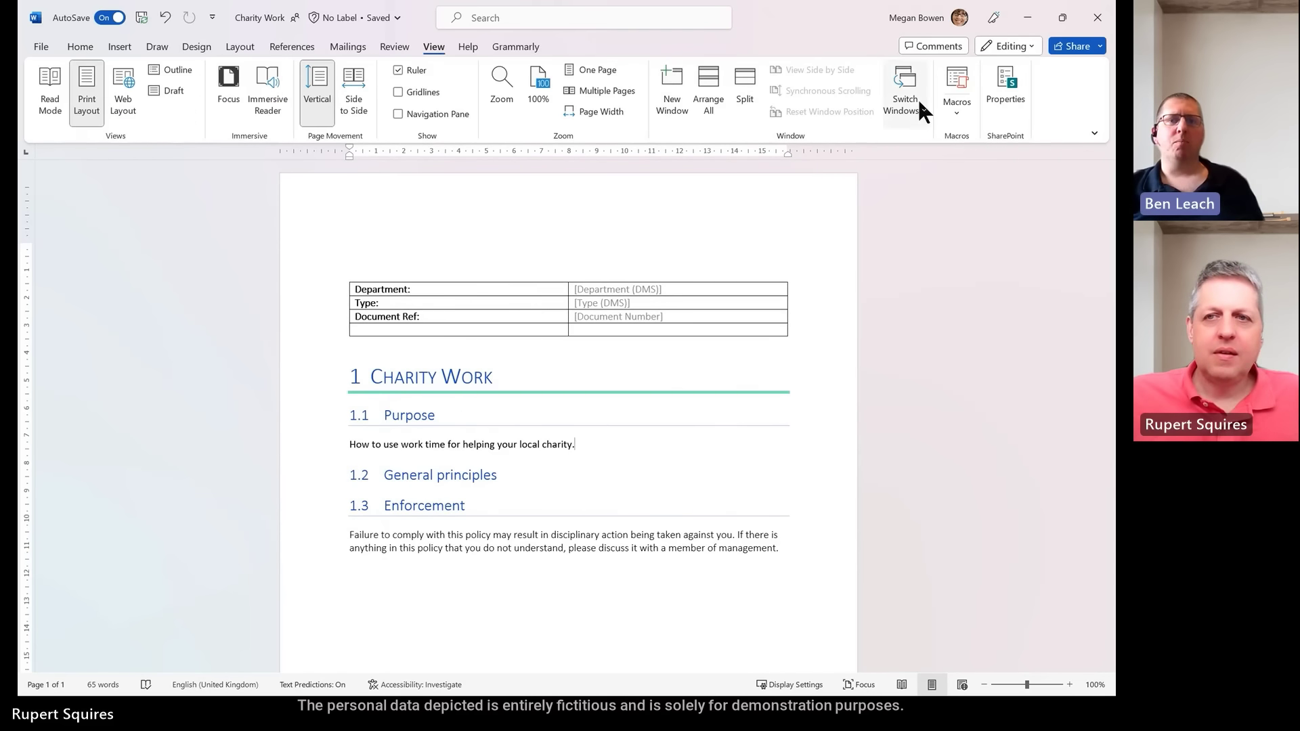
left_click(1002, 95)
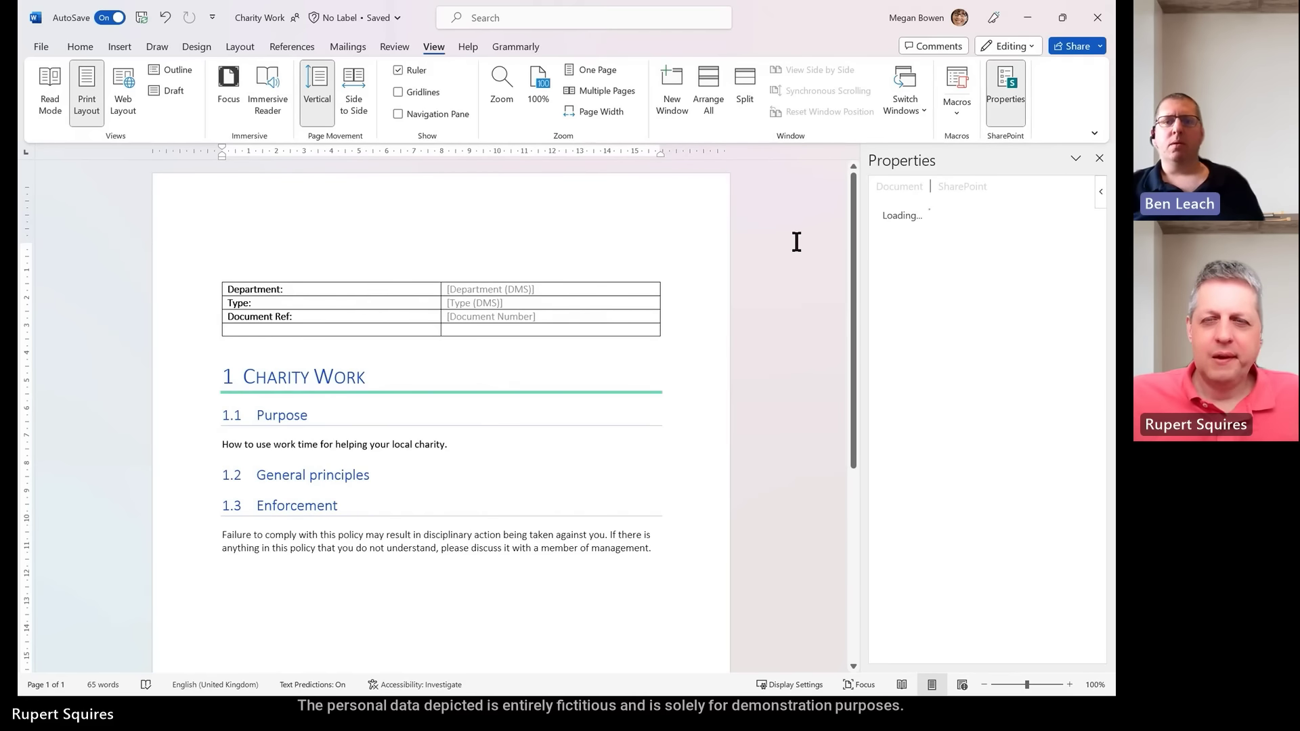
left_click(944, 227)
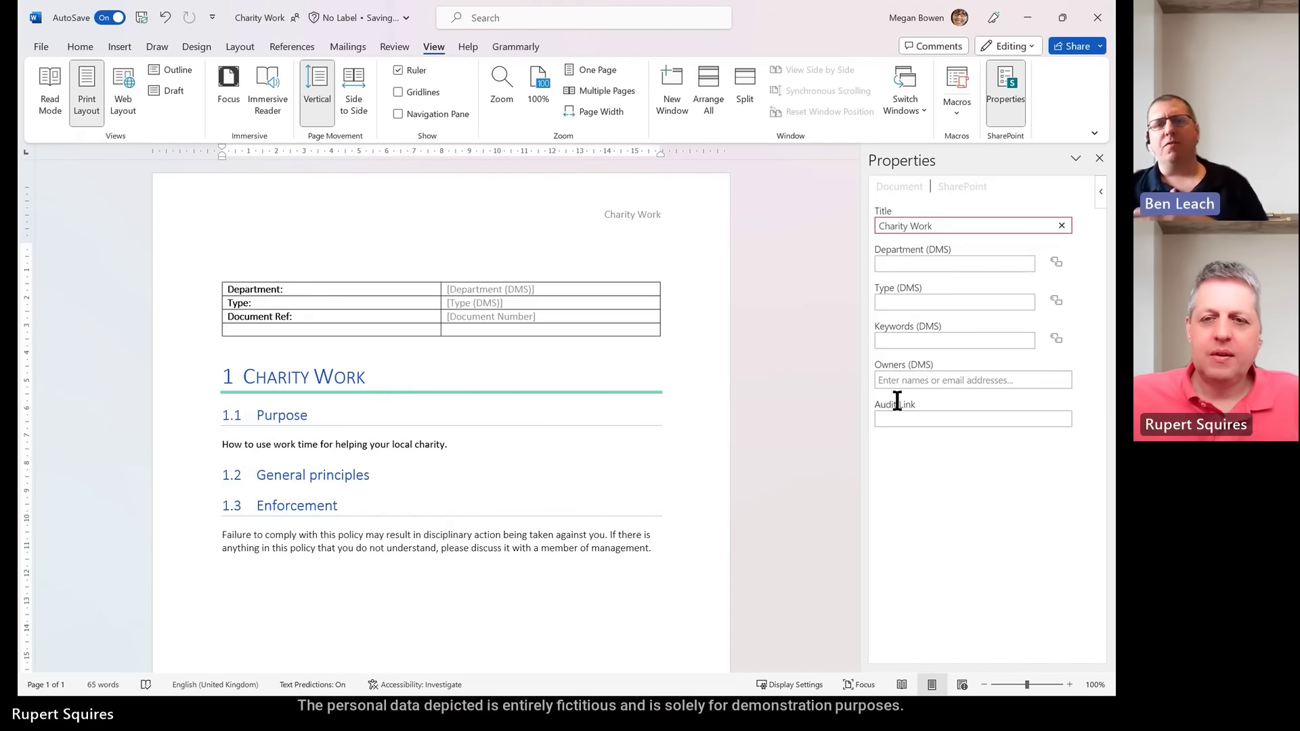
left_click(1102, 160)
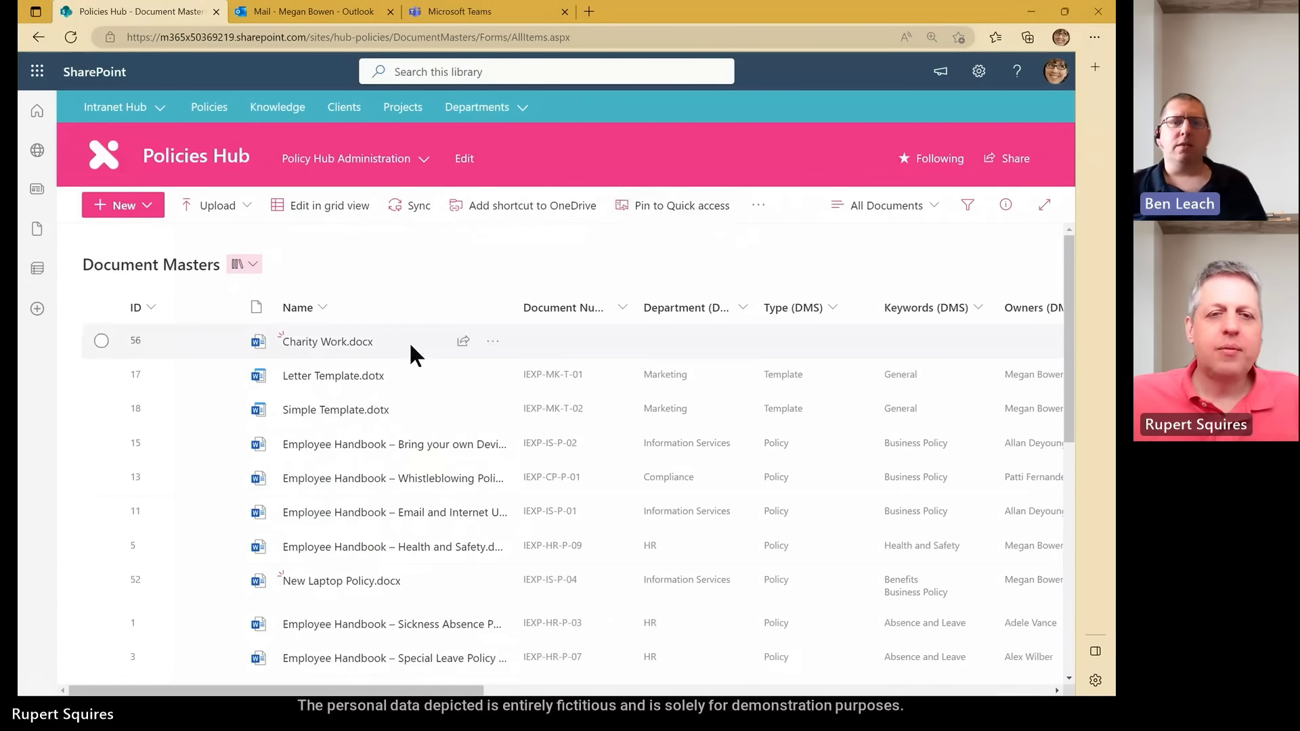
In SharePoint's Document Masters library, select Charity Work.docx and open all its properties for editing.
mouse_move(409, 341)
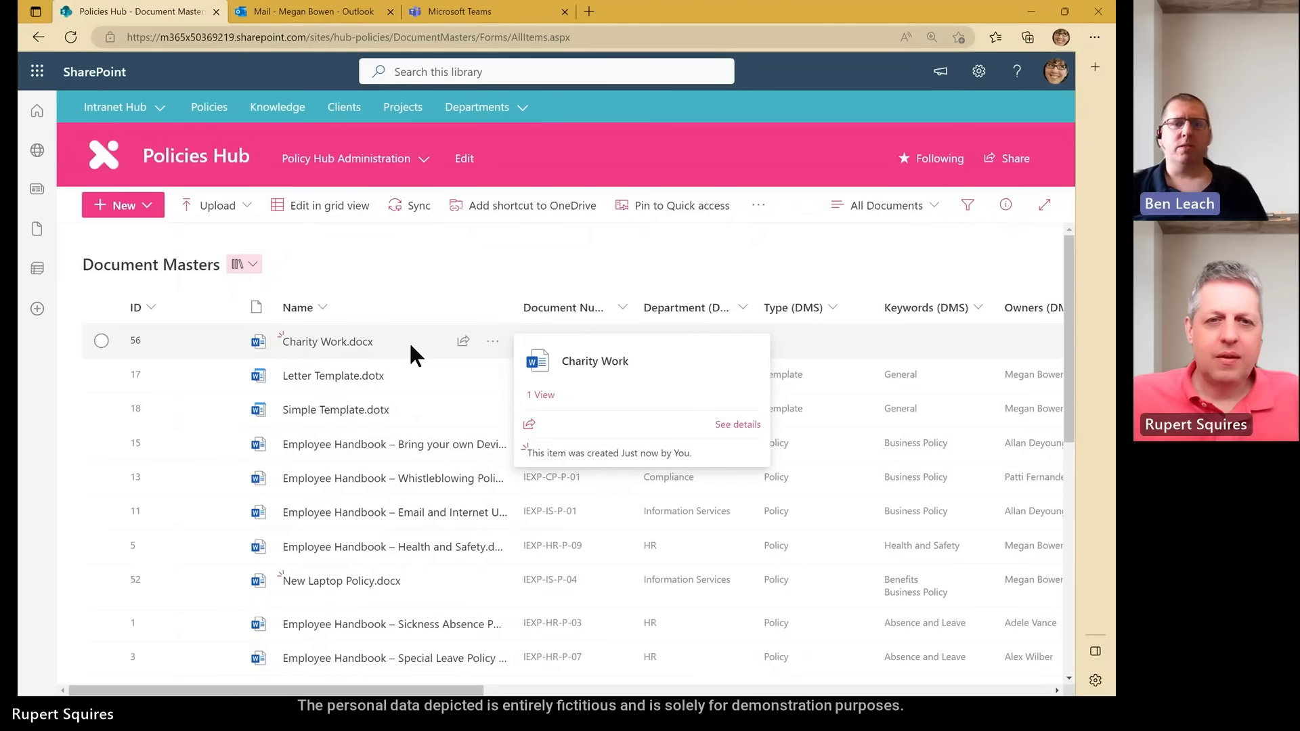
left_click(409, 341)
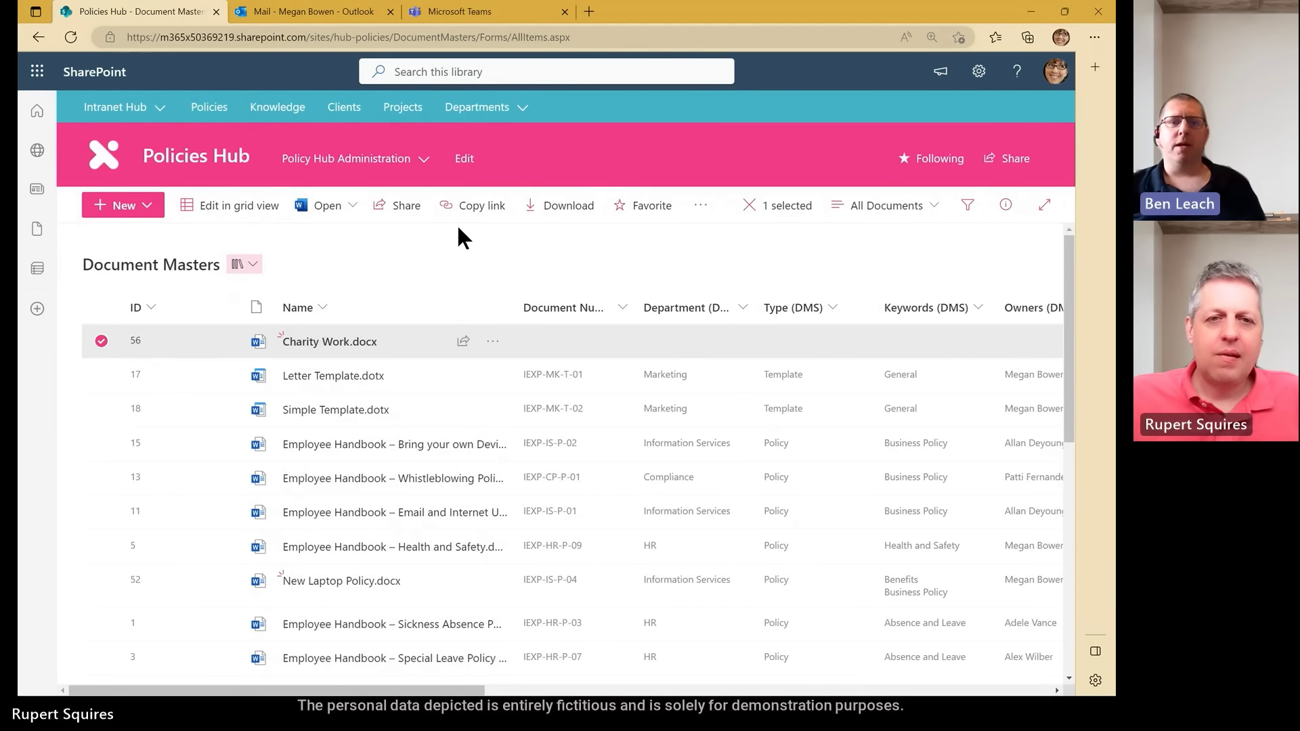
left_click(1005, 206)
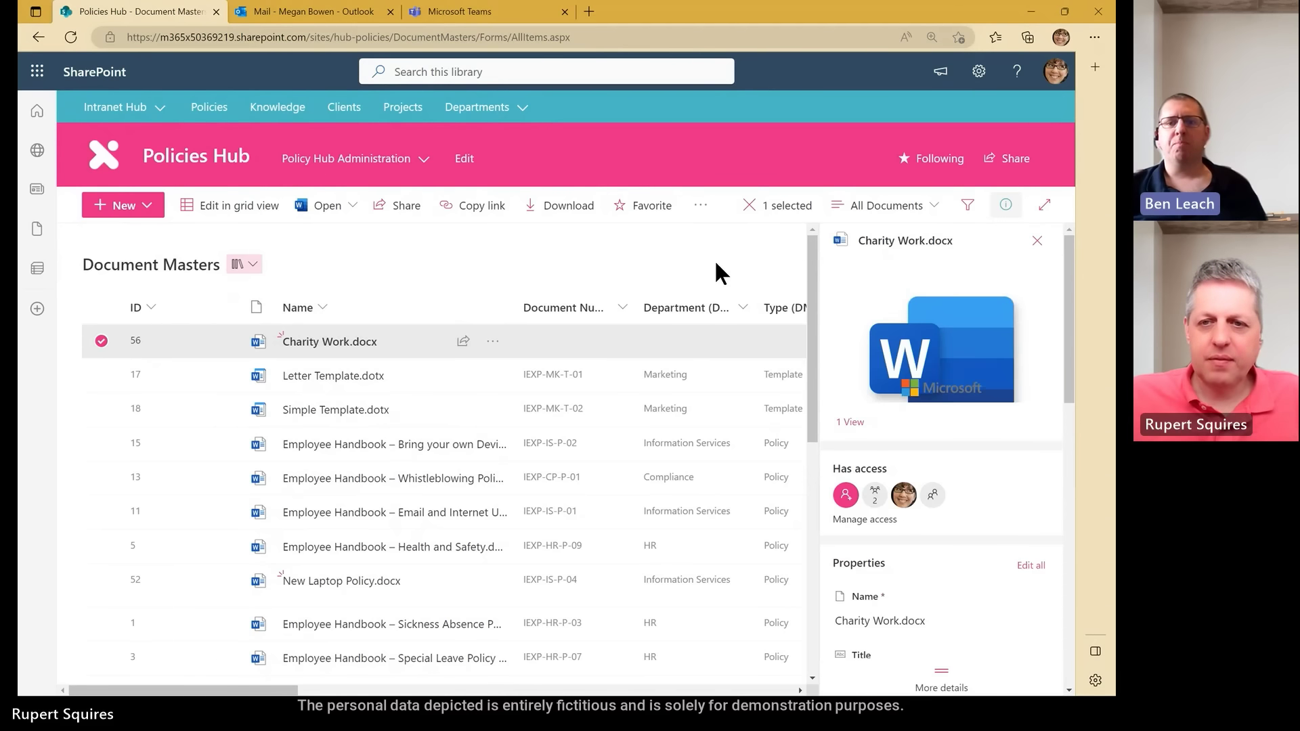
scroll(969, 332, "down", 4)
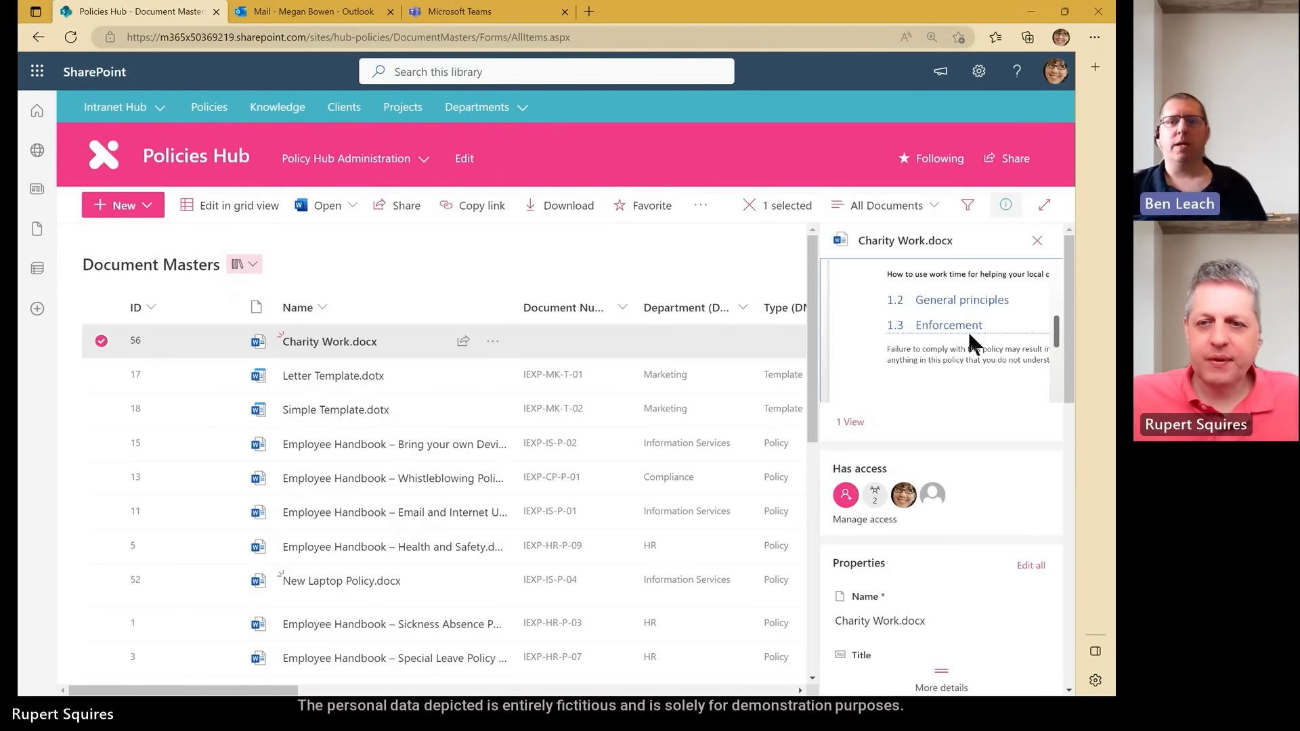
left_click(1029, 568)
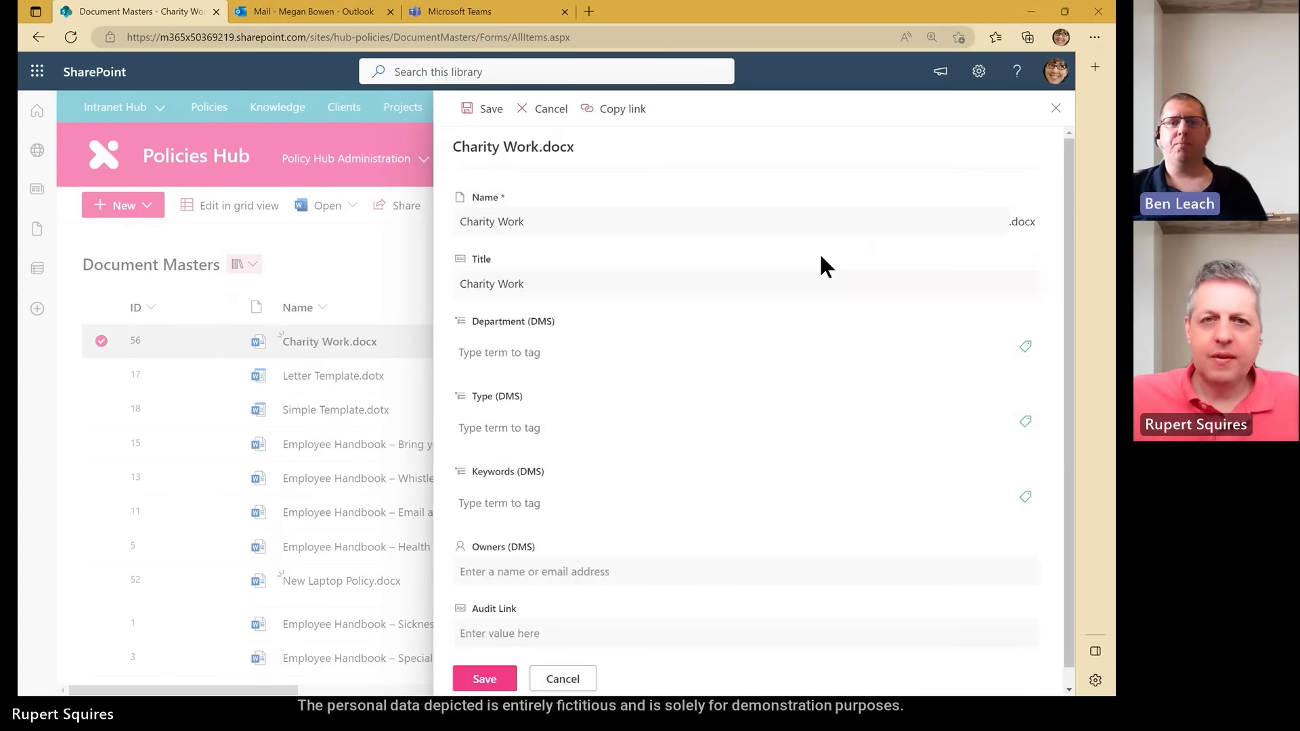
scroll(643, 177, "down", 1)
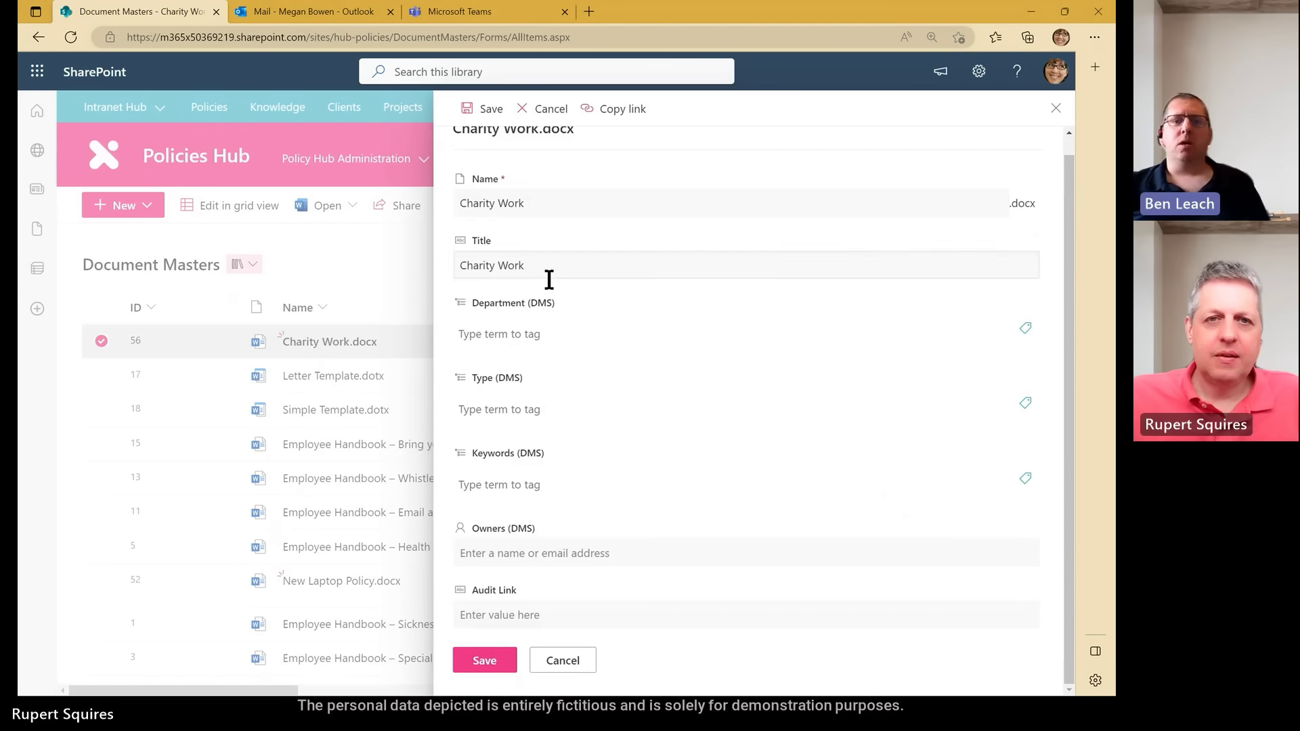
Set the Department (DMS) property of Charity Work.docx to HR and apply the tag.
scroll(545, 267, "up", 1)
key("Tab")
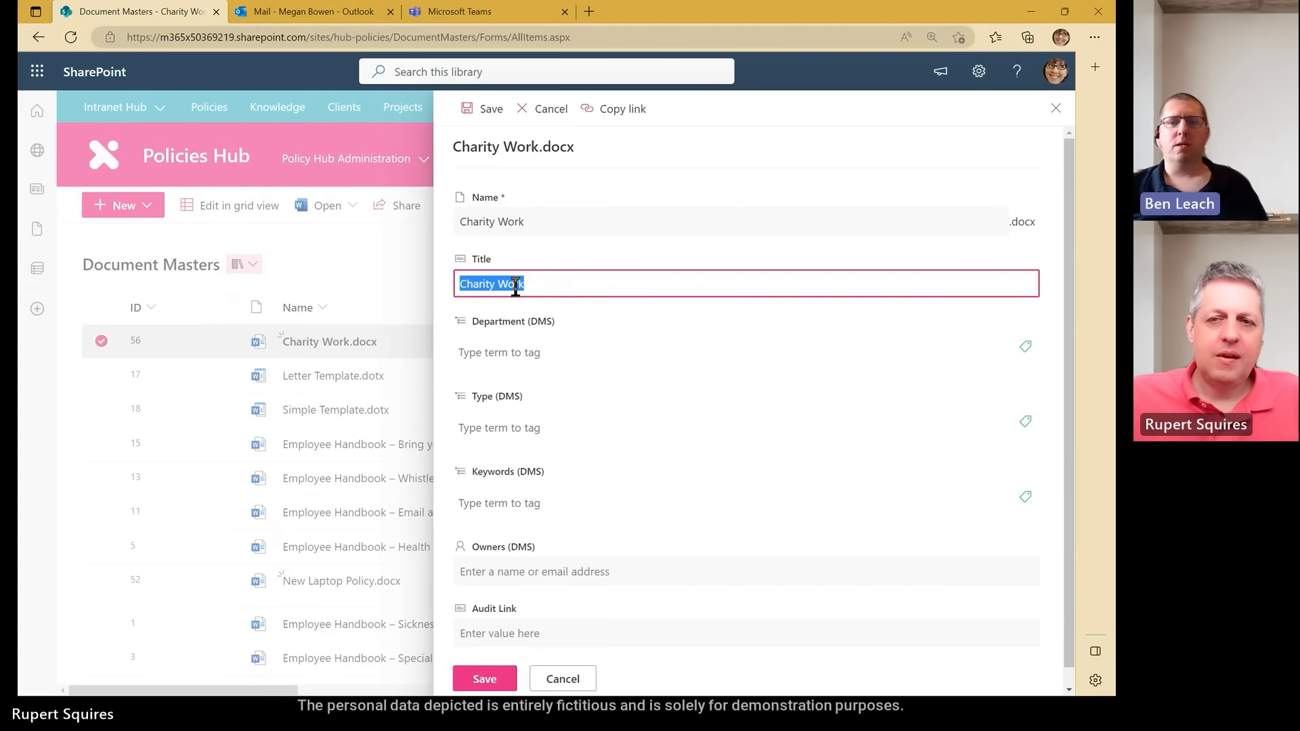
left_click(509, 354)
left_click(1026, 357)
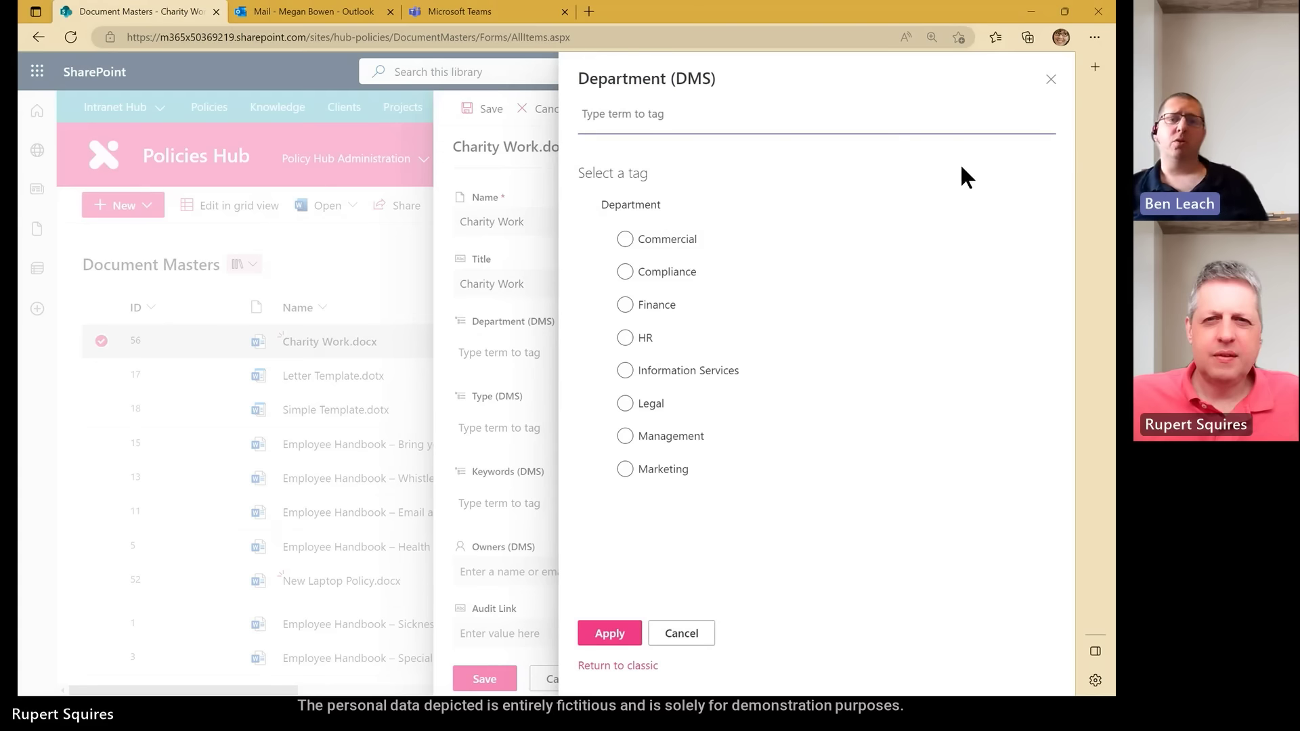
left_click(625, 337)
left_click(609, 633)
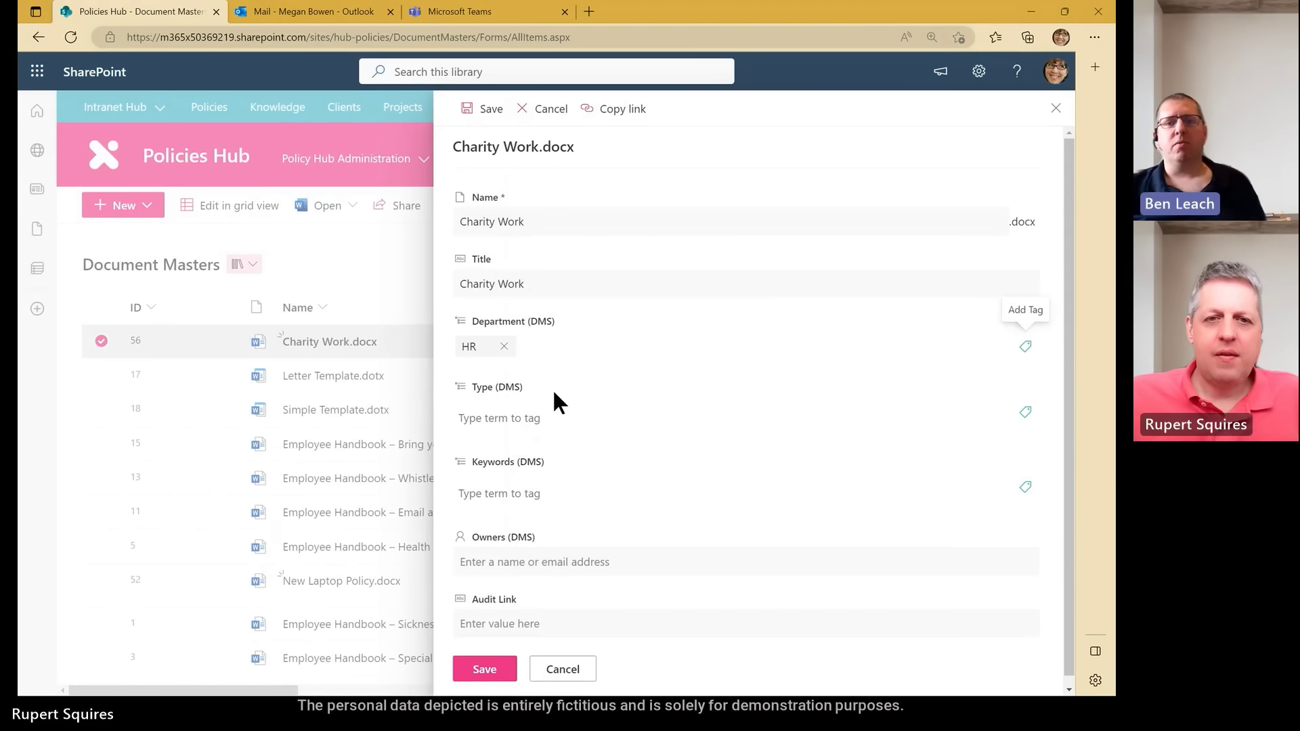
Set the Type (DMS) property of Charity Work.docx to Policy.
left_click(517, 423)
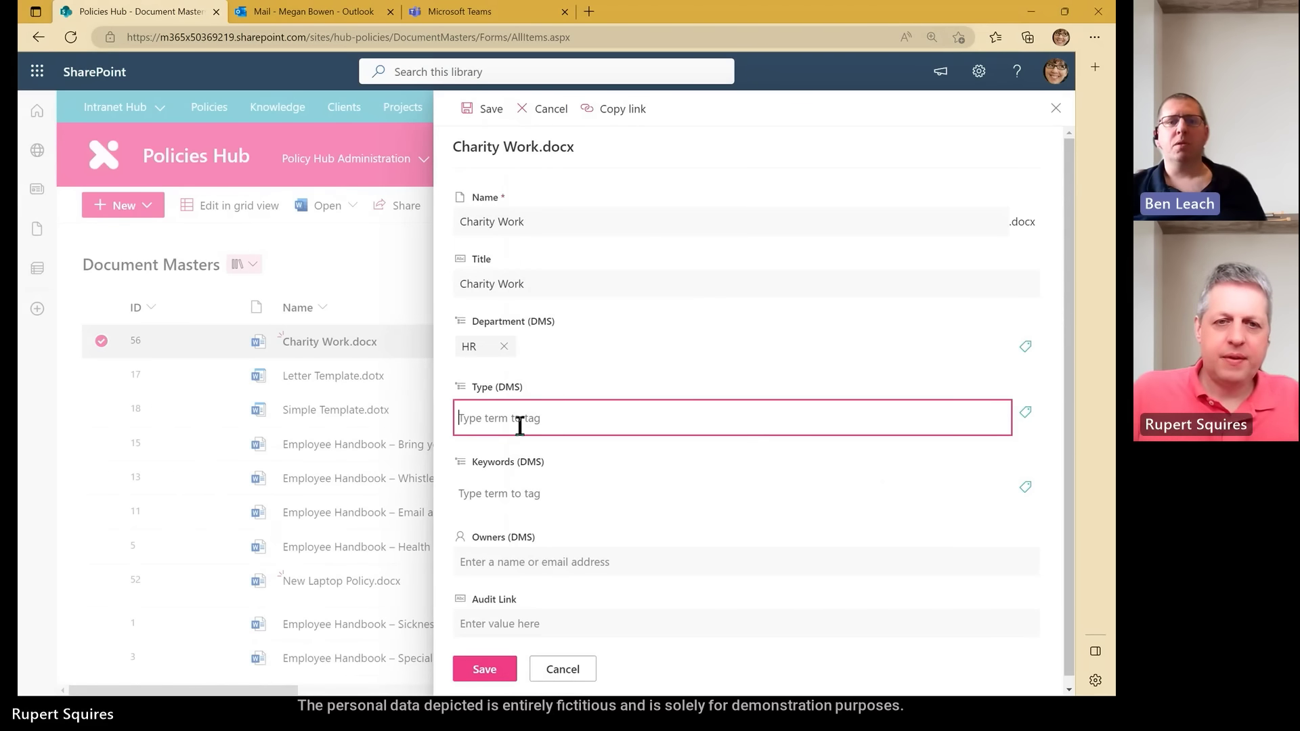
type("p")
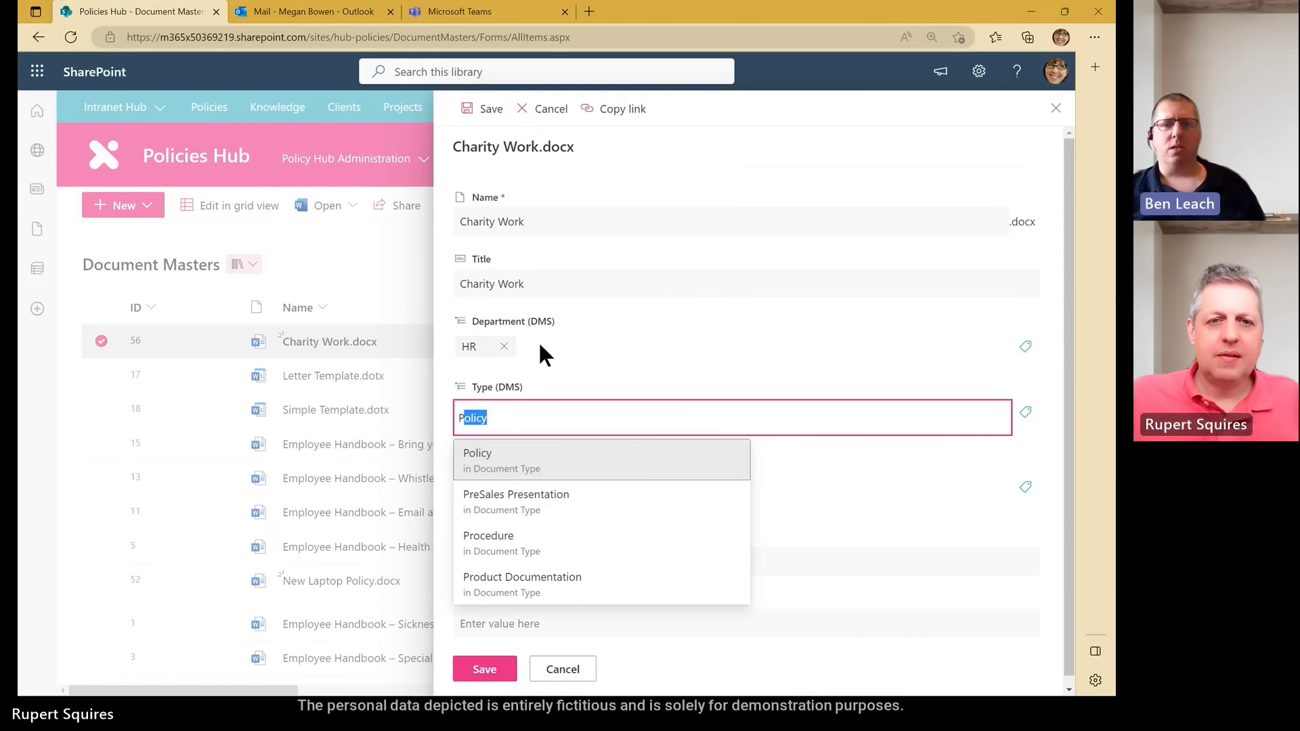
left_click(526, 458)
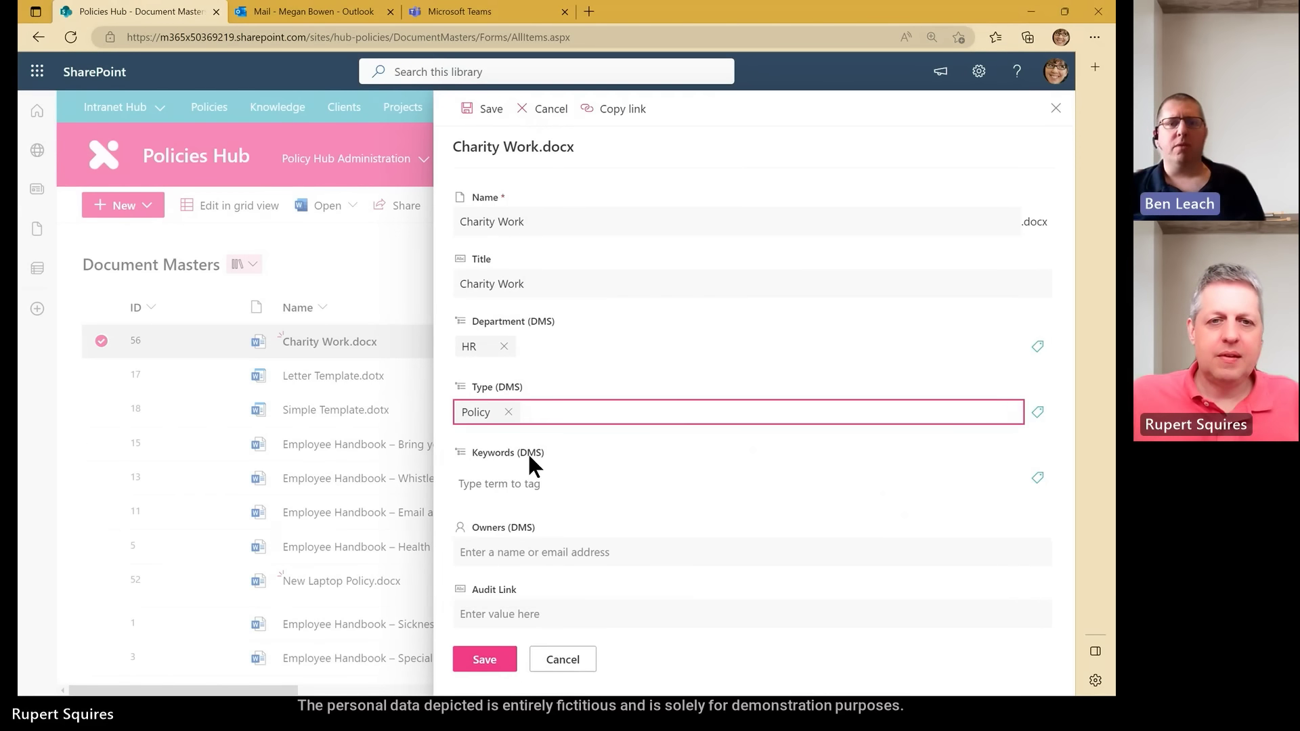
Create a new term "Charity" under Keywords (DMS) and apply it as the document's keyword.
left_click(491, 482)
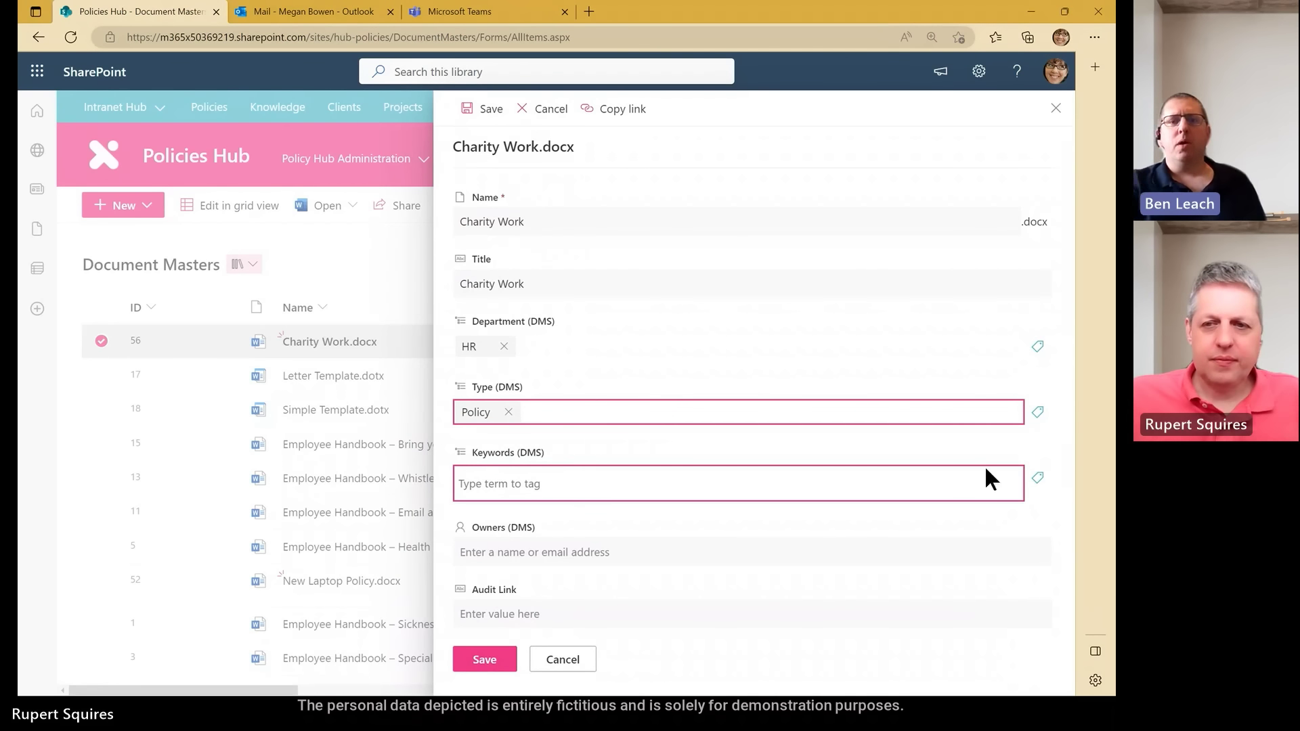
left_click(1037, 479)
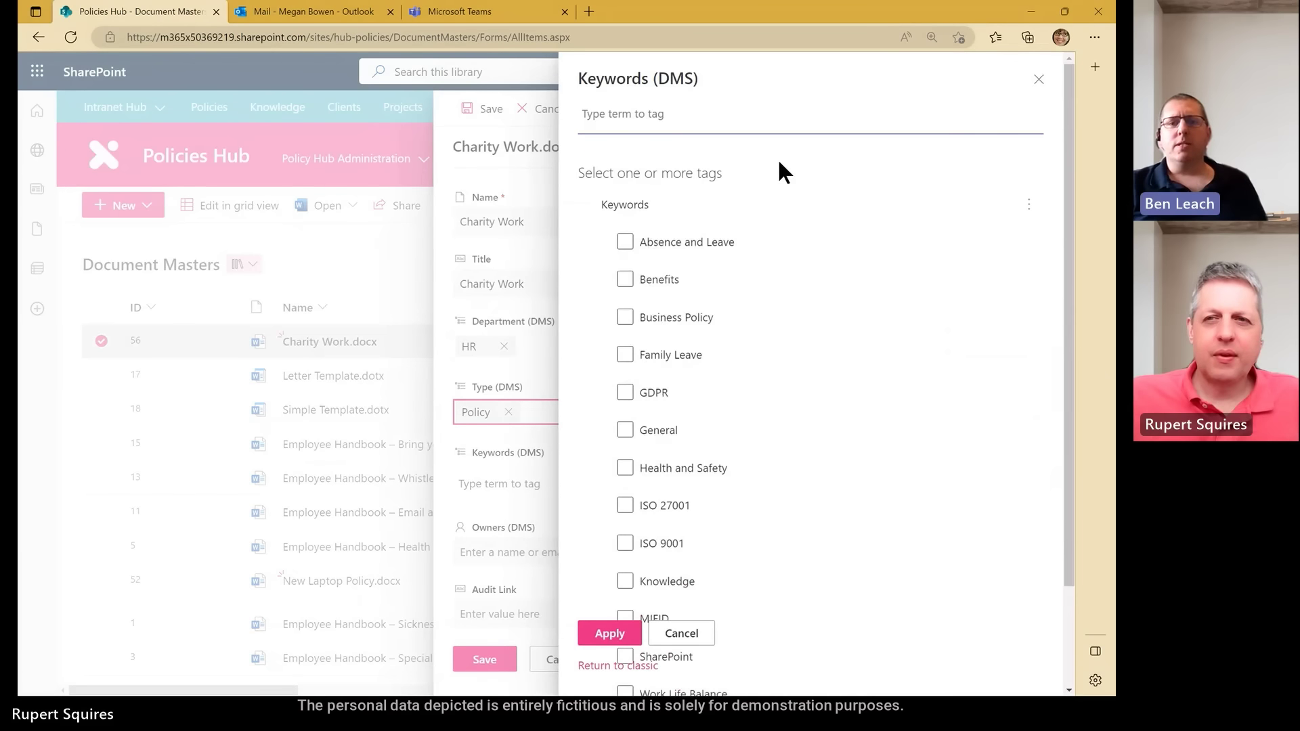
scroll(736, 223, "down", 2)
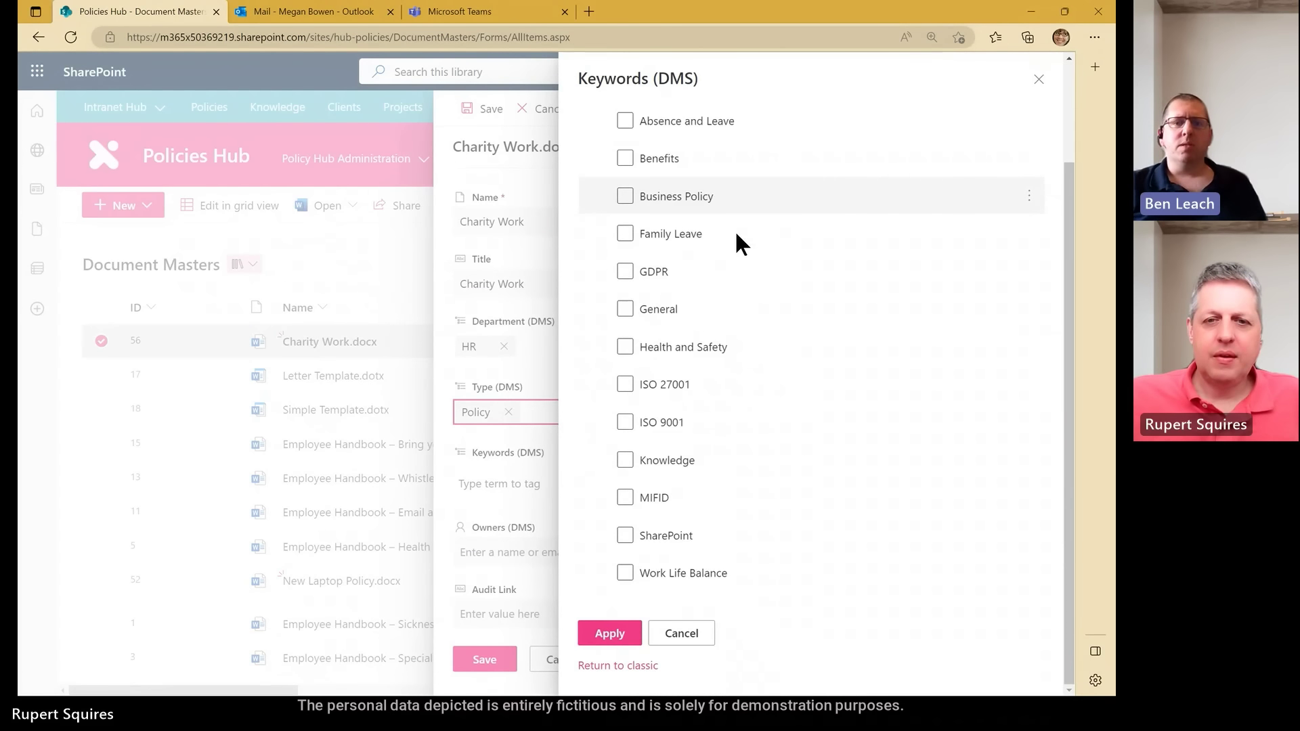
scroll(736, 234, "up", 2)
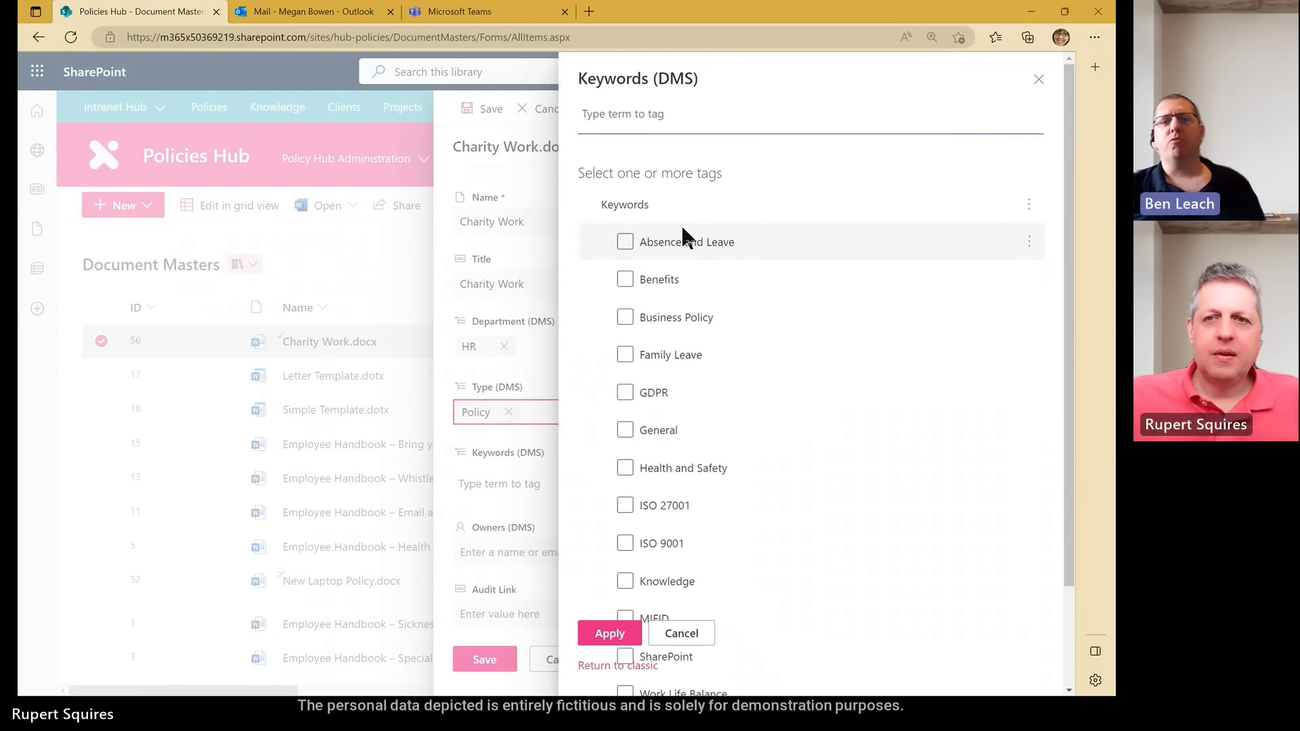
left_click(1028, 205)
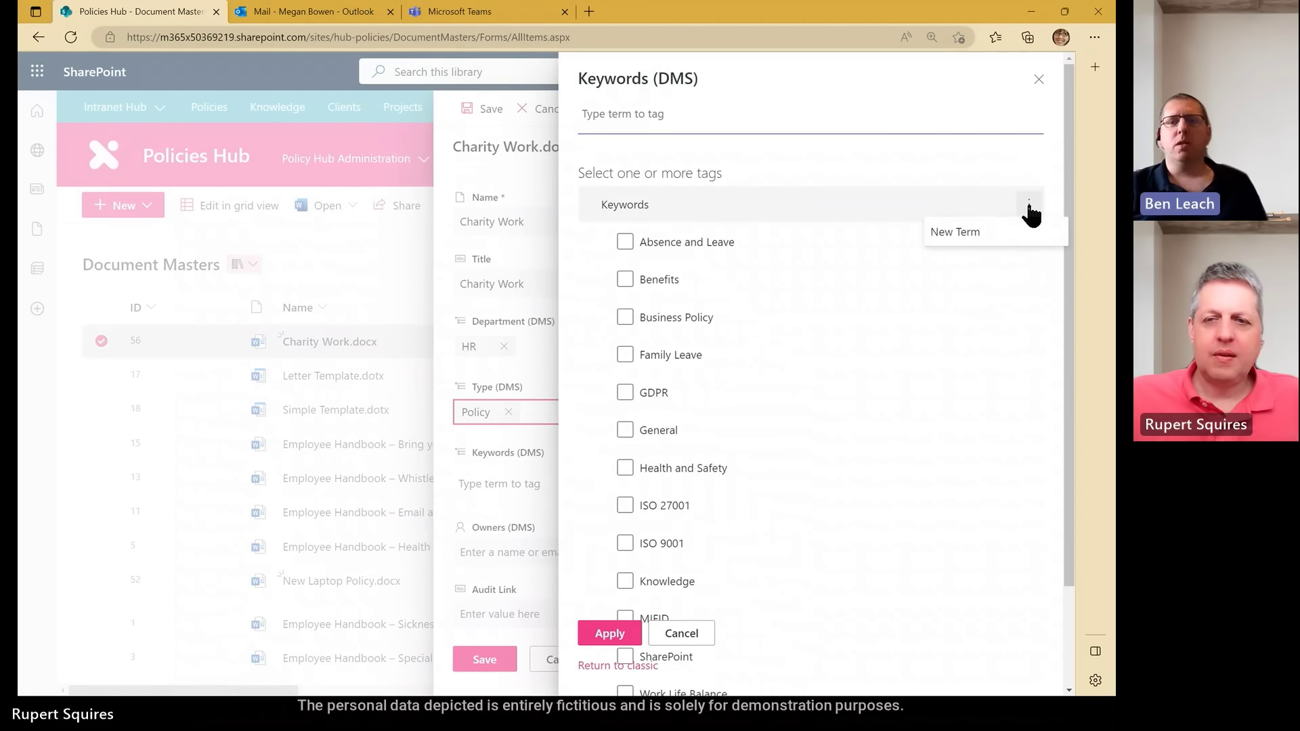
left_click(947, 231)
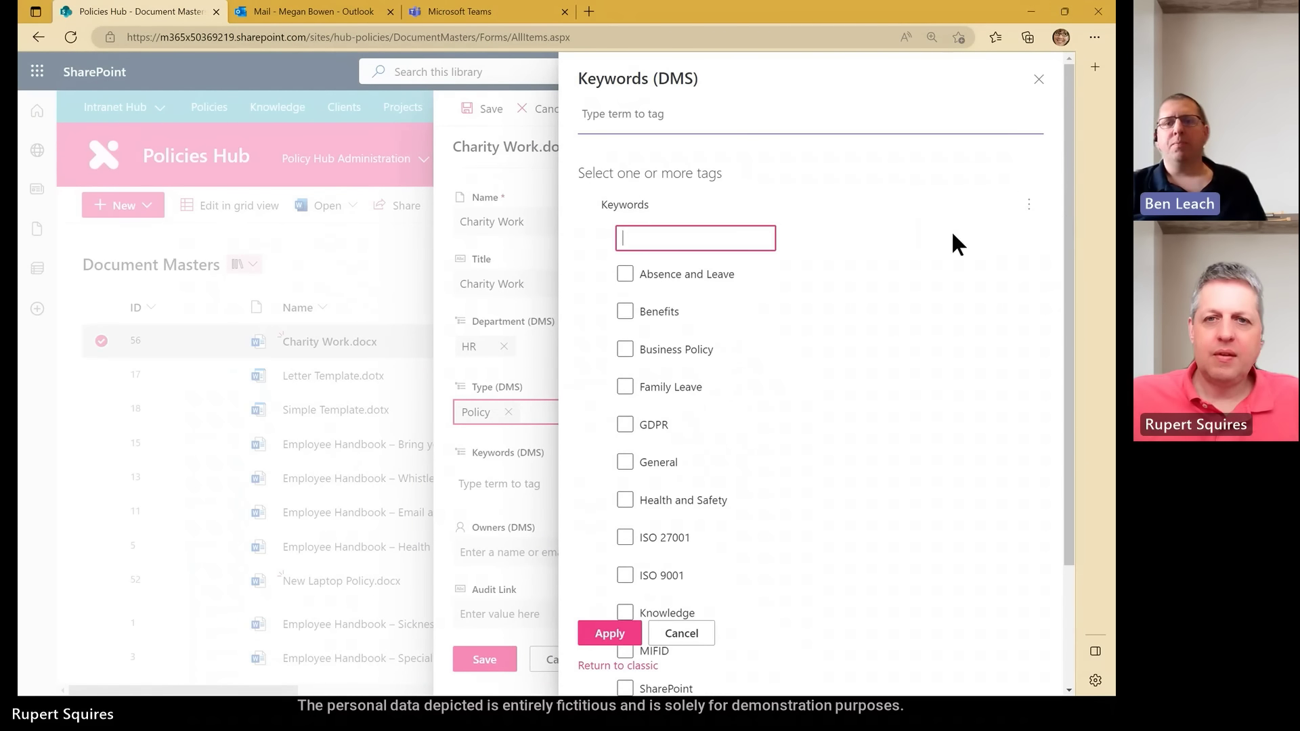
type("Charity")
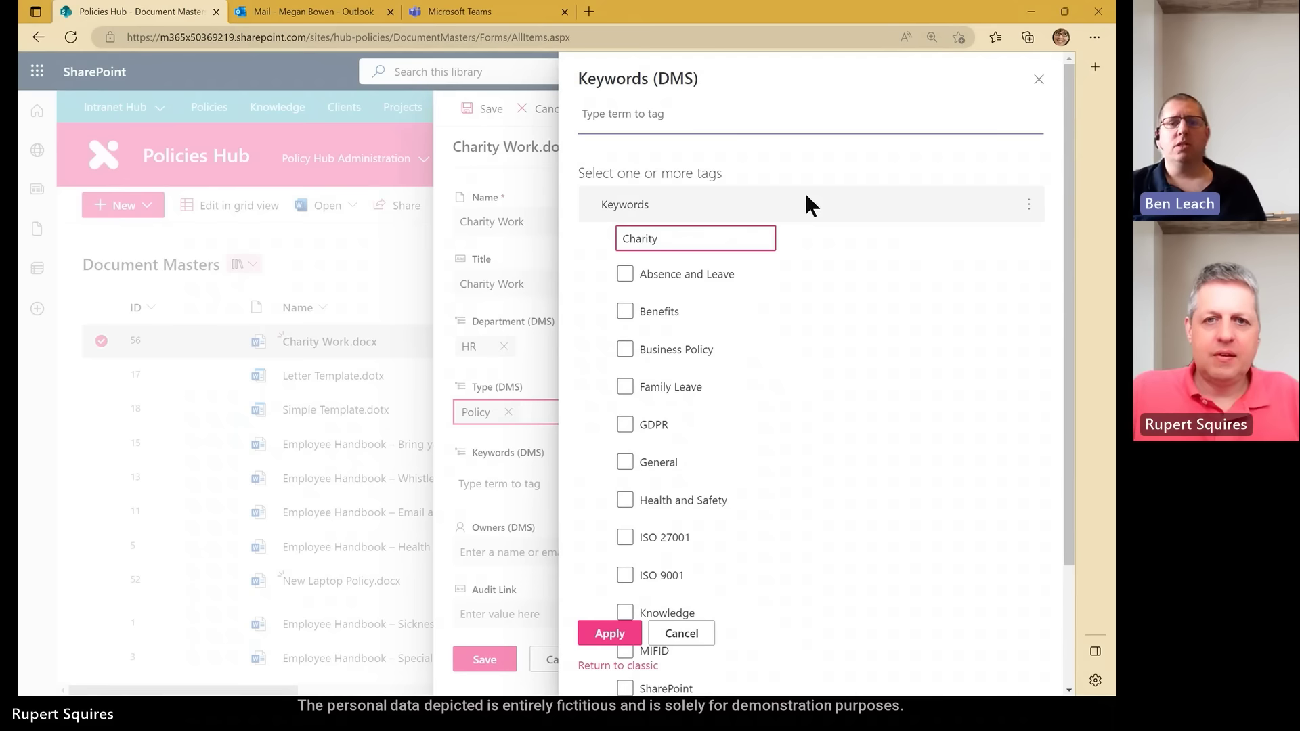
key("Return")
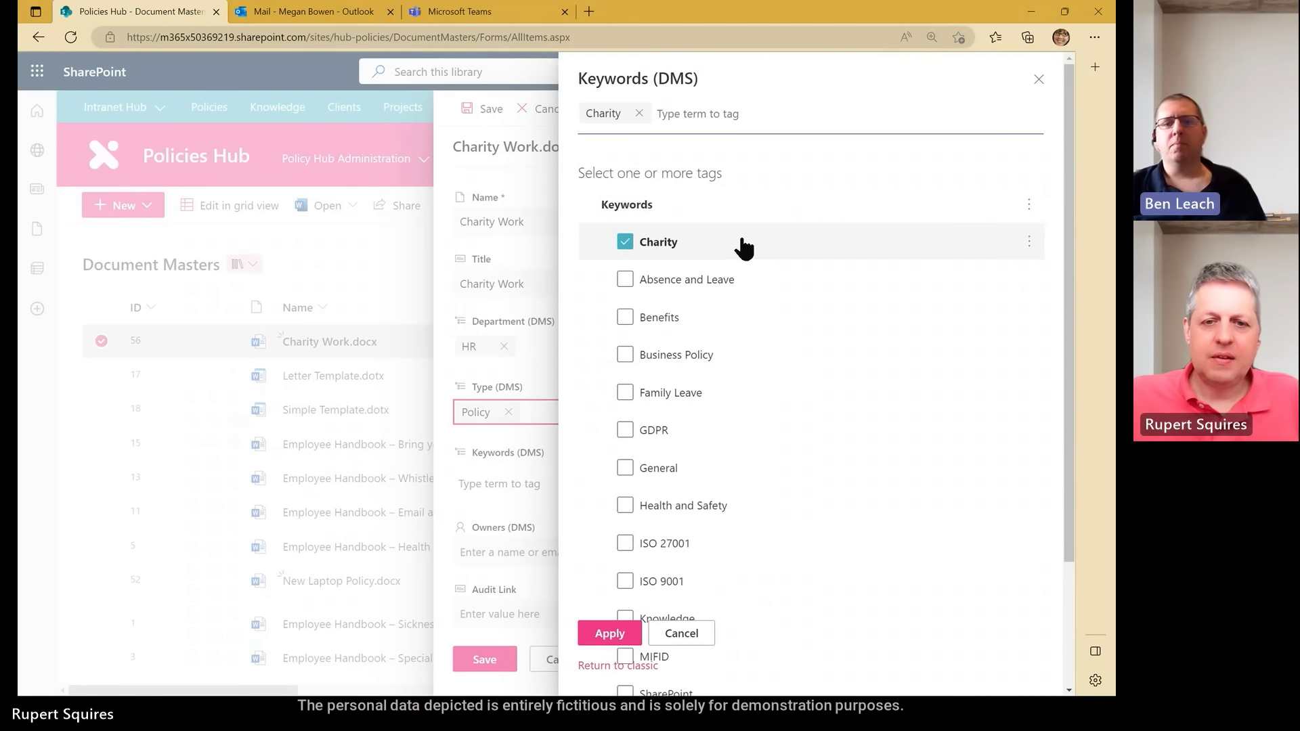
left_click(606, 638)
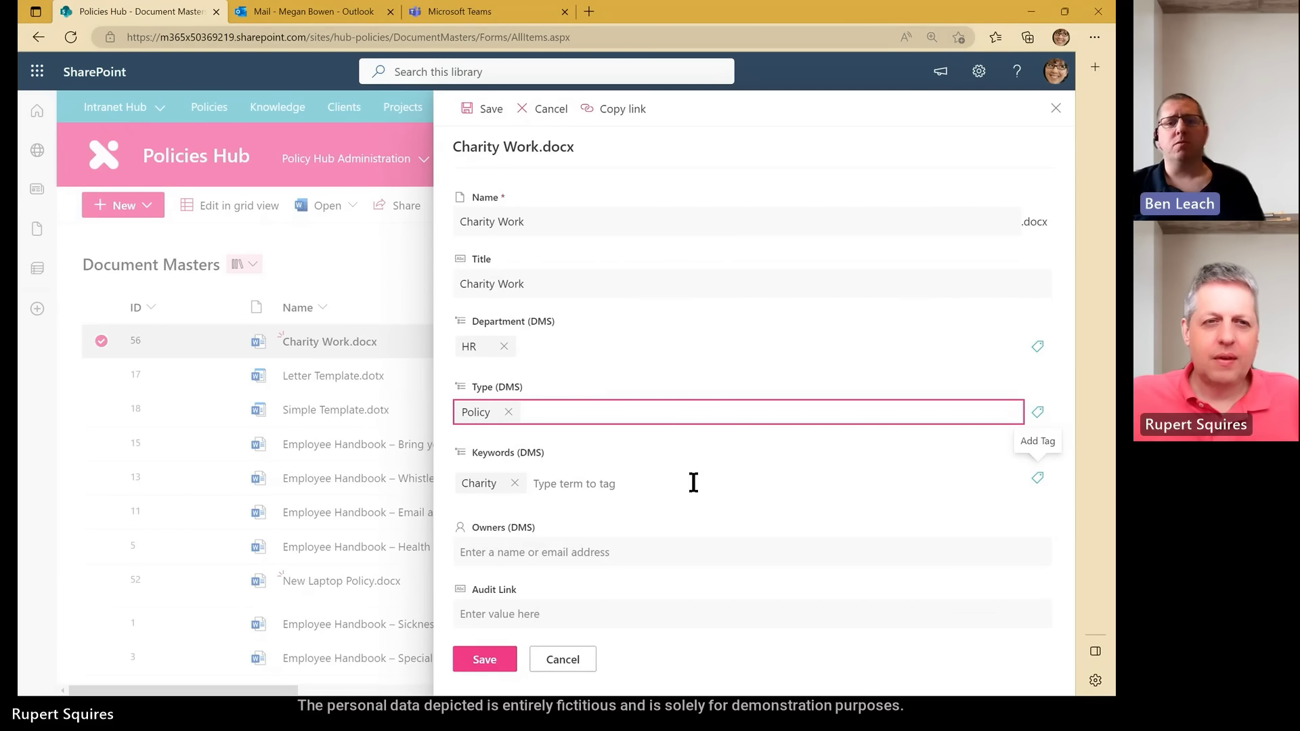
Enter the document owner's name in Owners (DMS) and save the properties.
left_click(493, 556)
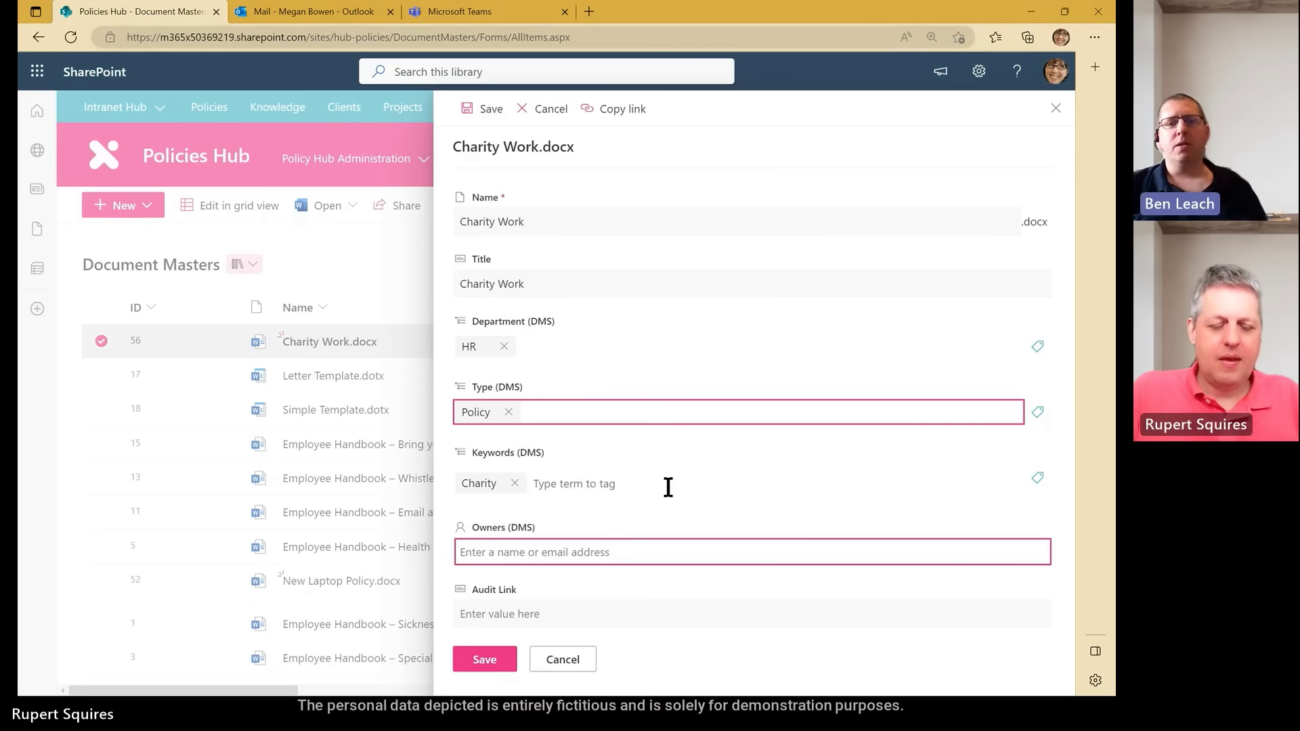
type("megan")
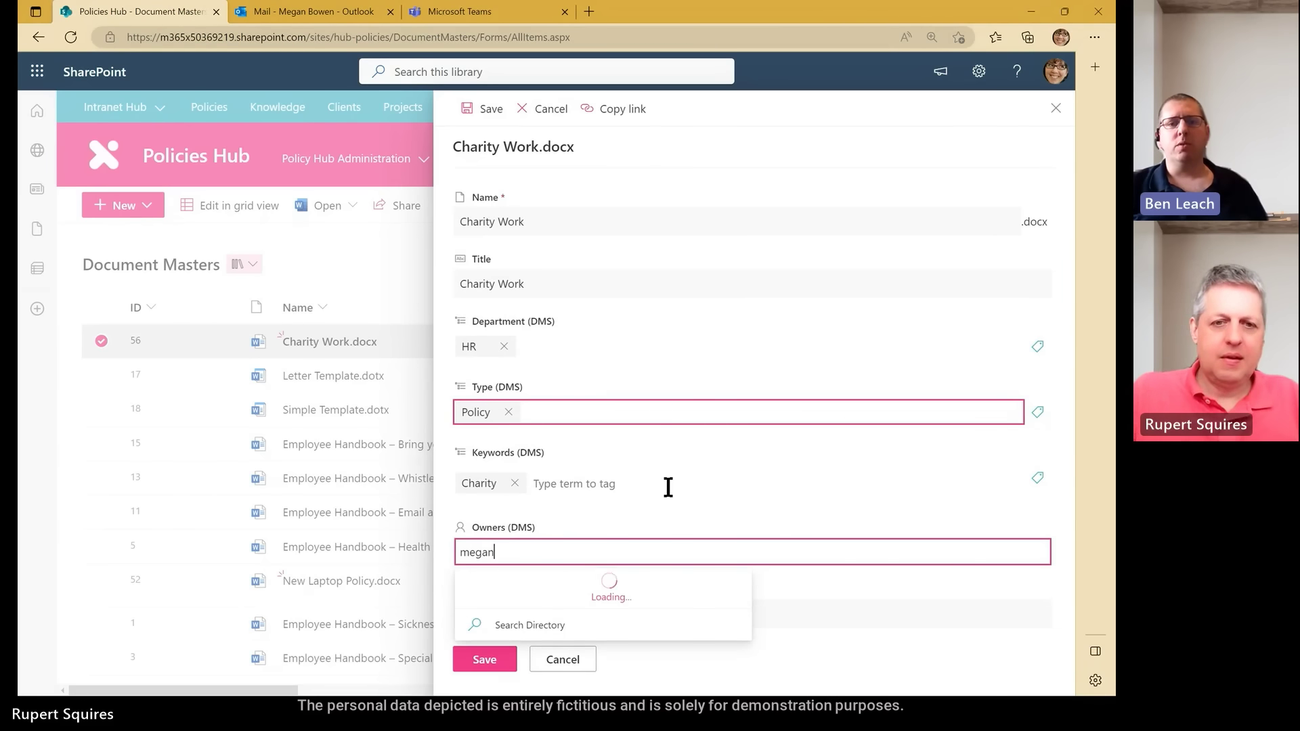
left_click(570, 584)
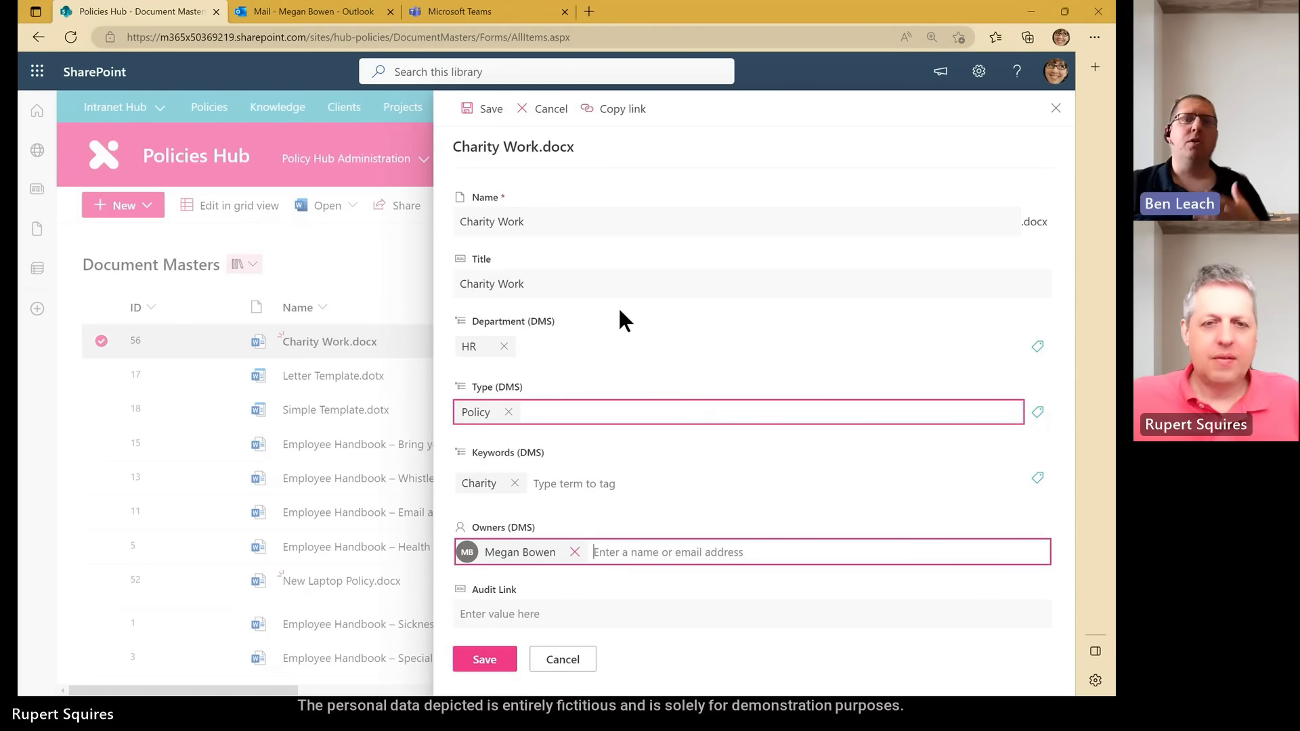
left_click(469, 655)
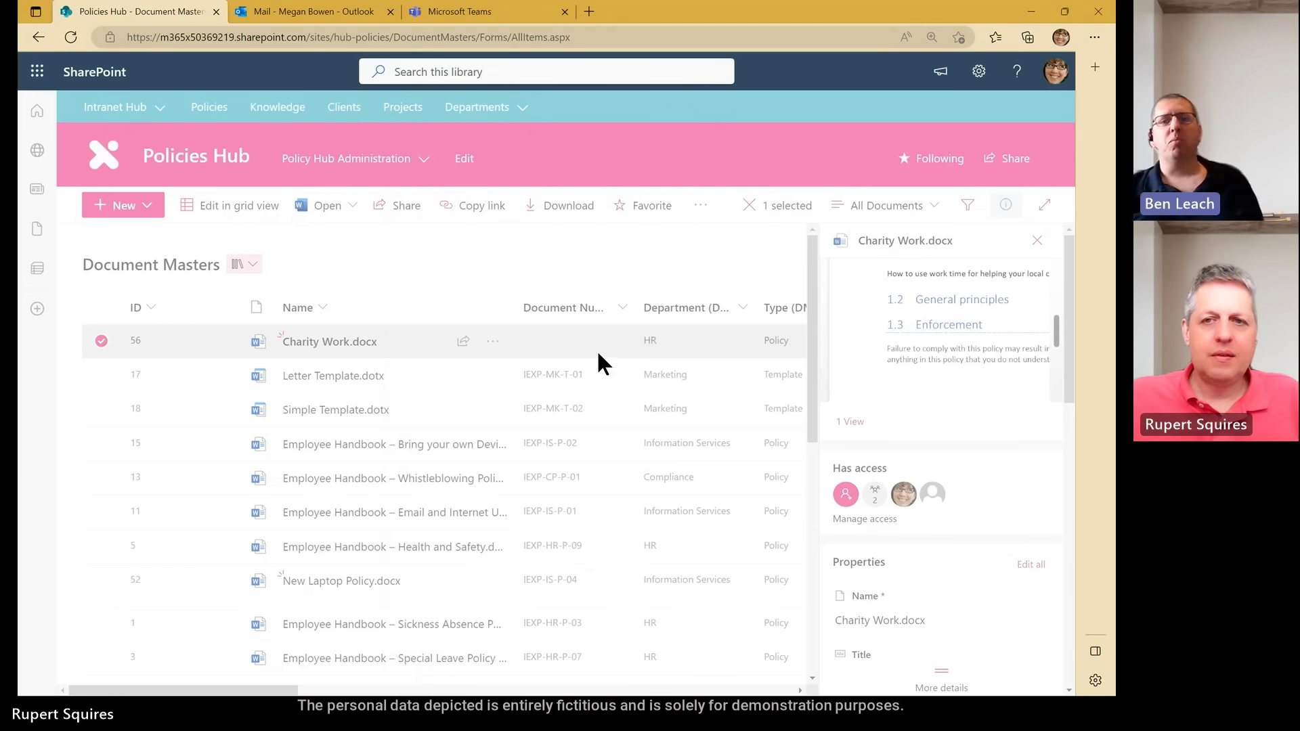
Close the file details to widen the Document Number column until its heading shows in full, and switch to the slide presentation.
left_click(1037, 240)
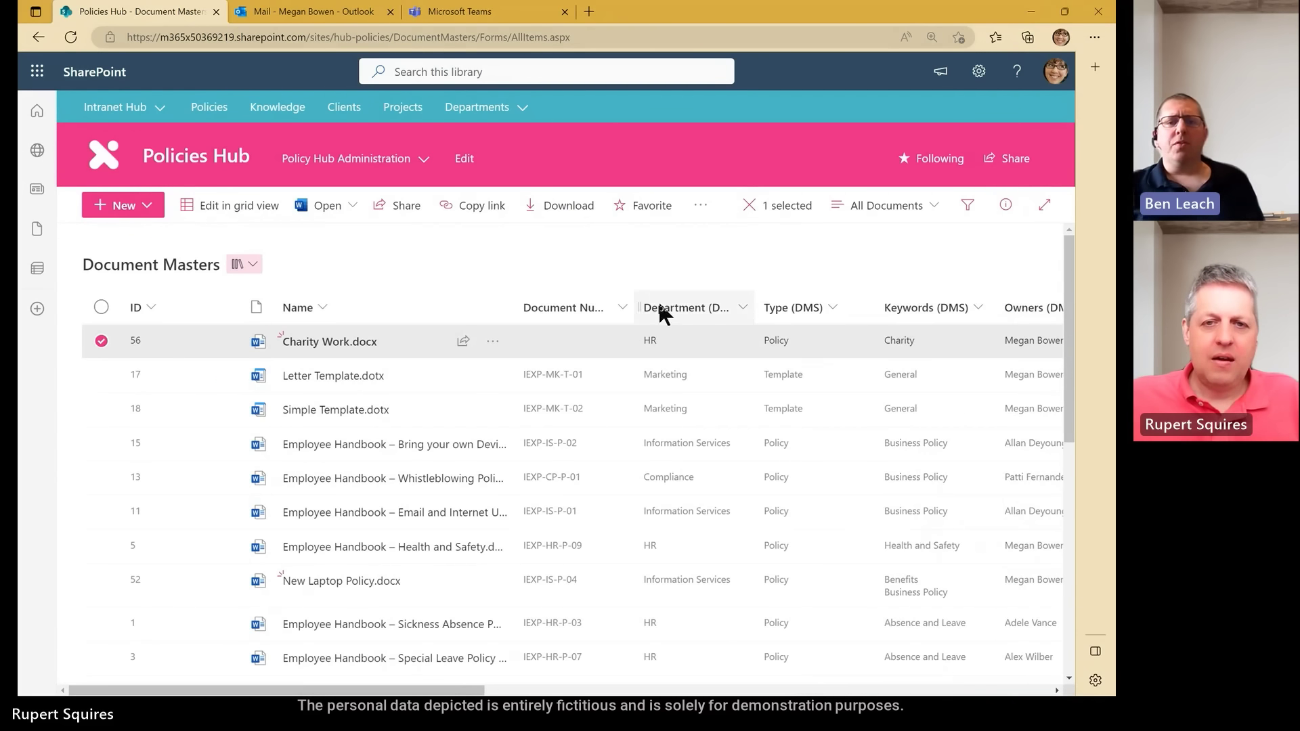
left_click_drag(632, 307, 662, 306)
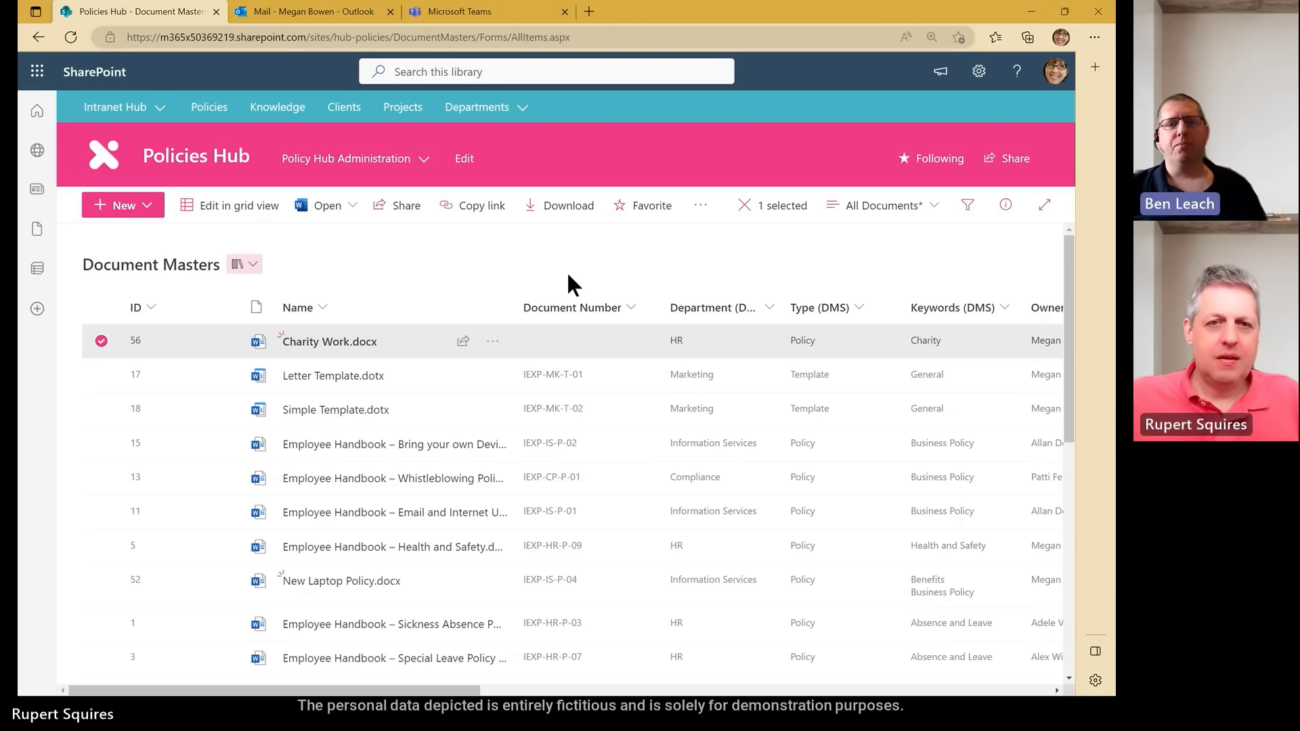
key("alt+Tab")
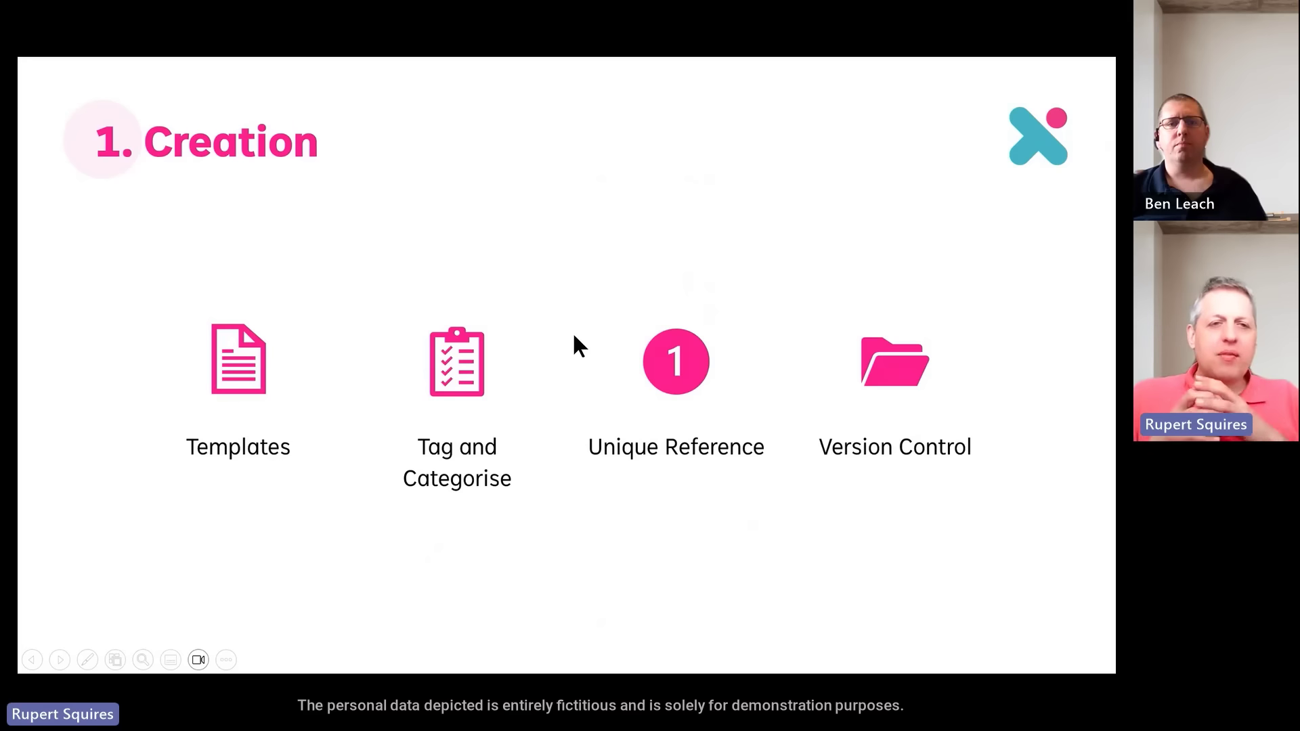
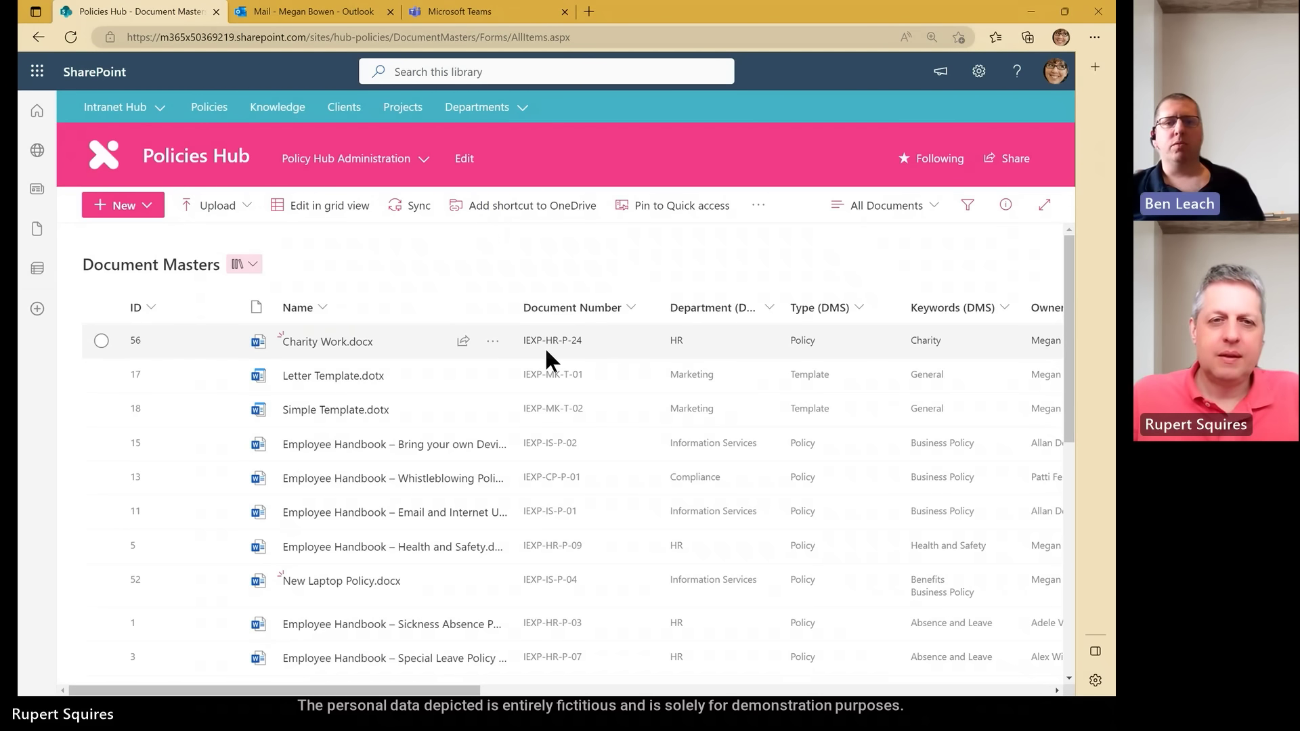
Run the "Policy Hub - Request First Approval" flow on Charity Work.docx with the HR Manager as approver.
left_click(490, 344)
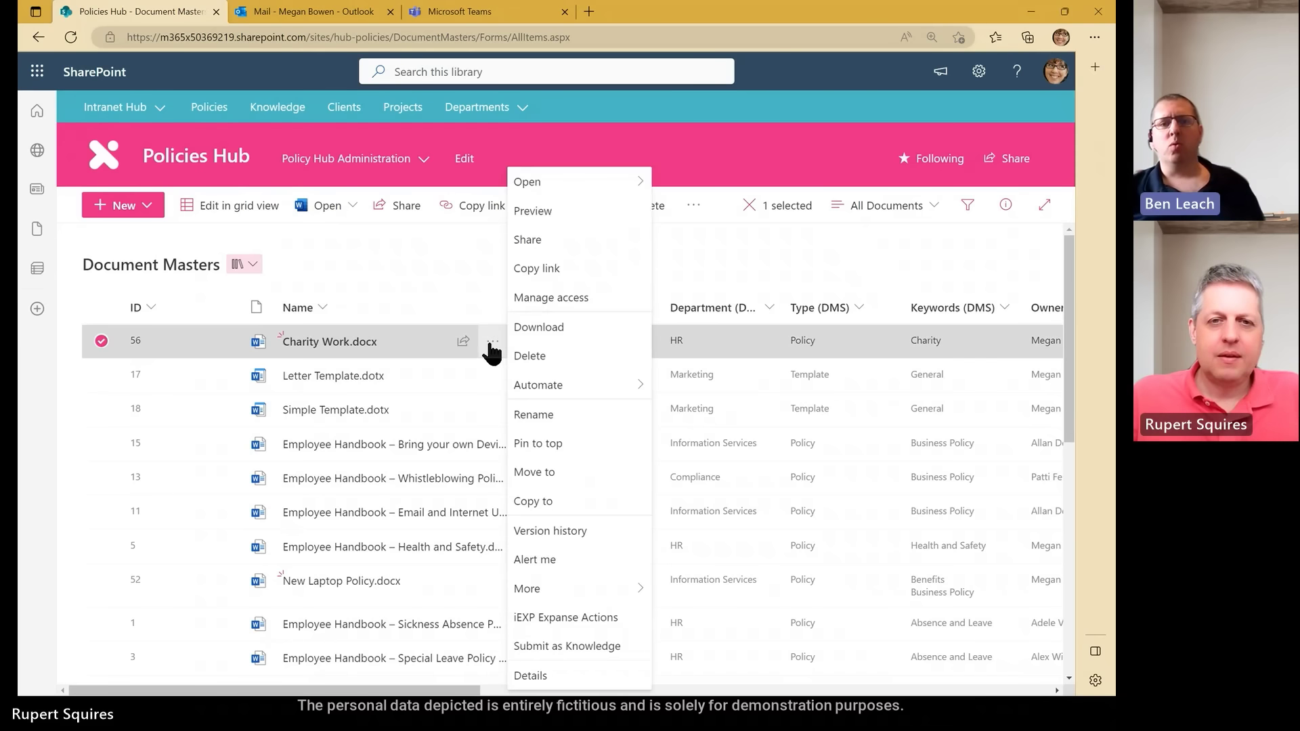
mouse_move(545, 392)
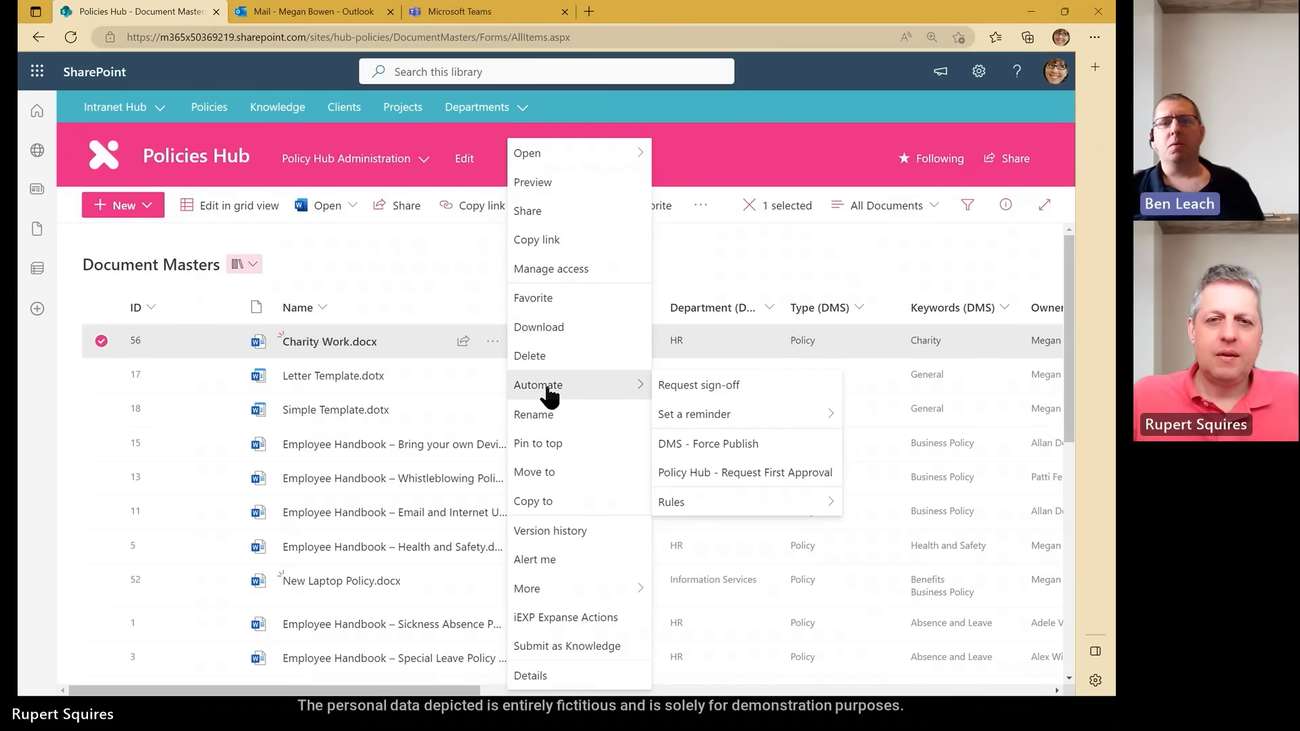
left_click(700, 478)
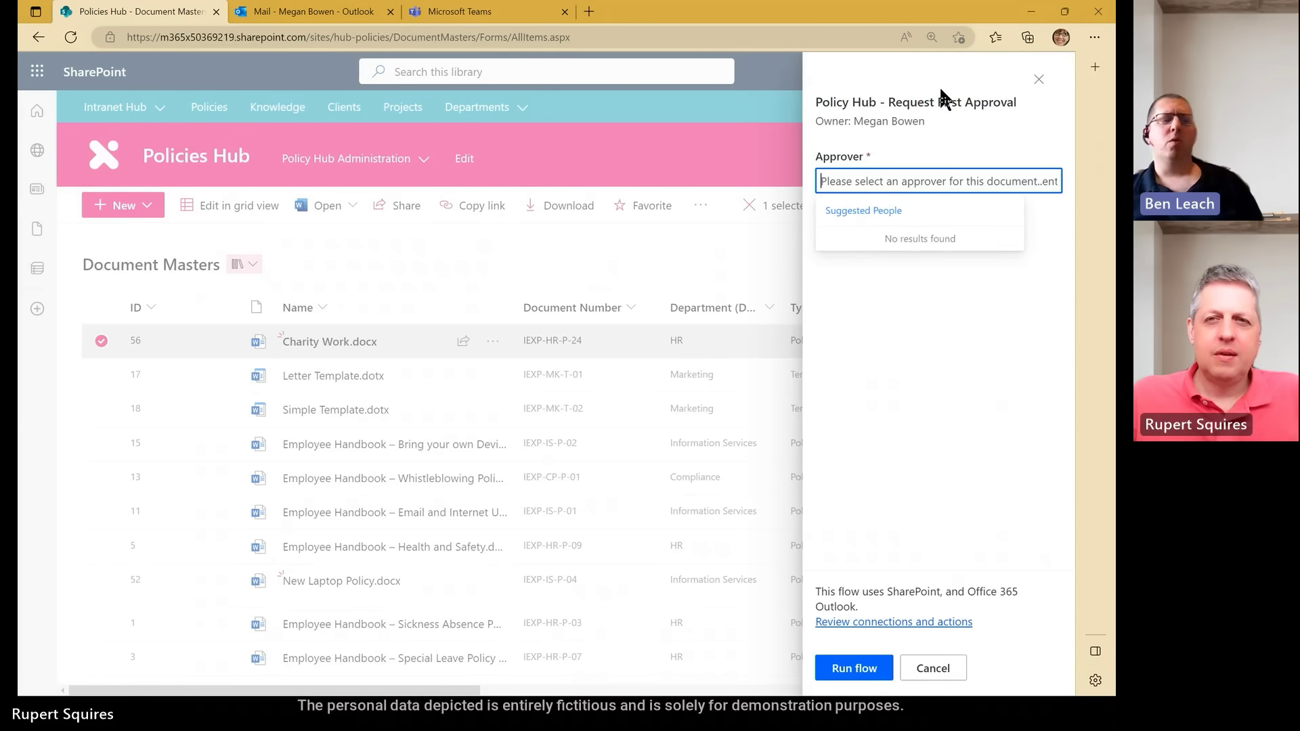
left_click(882, 150)
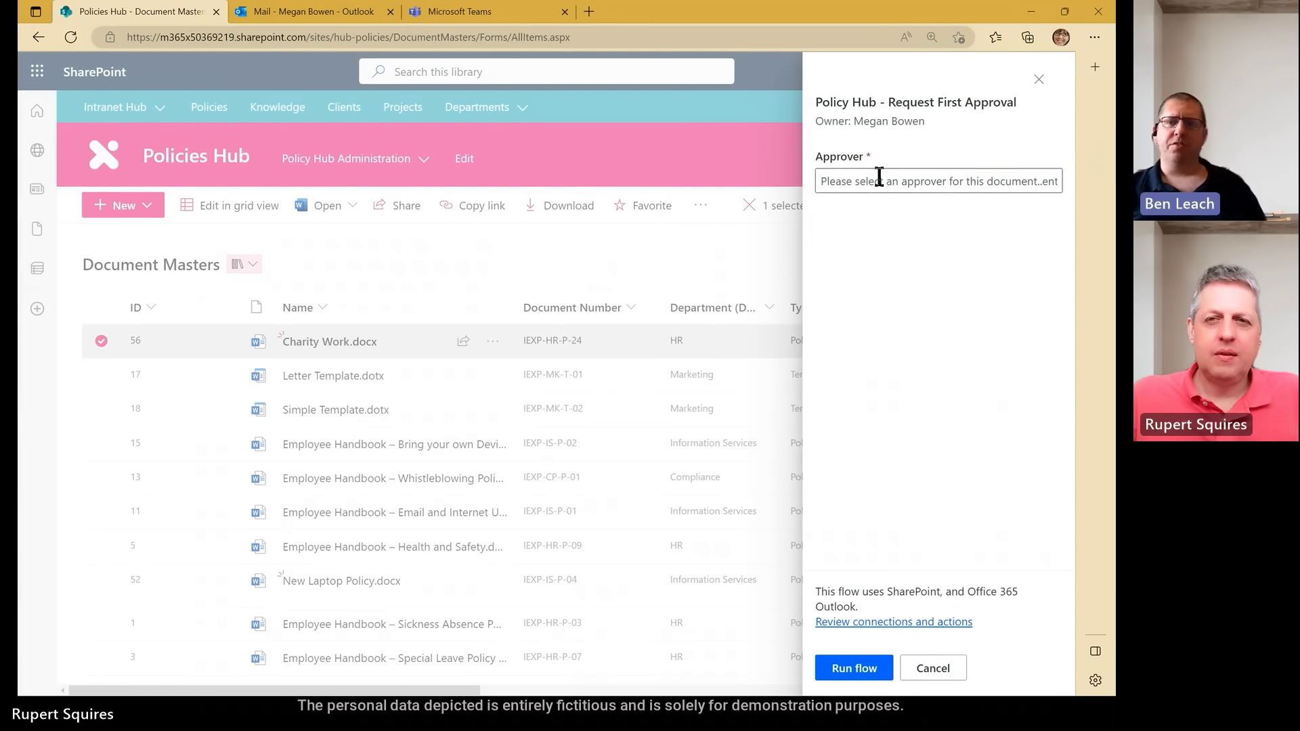
left_click(879, 180)
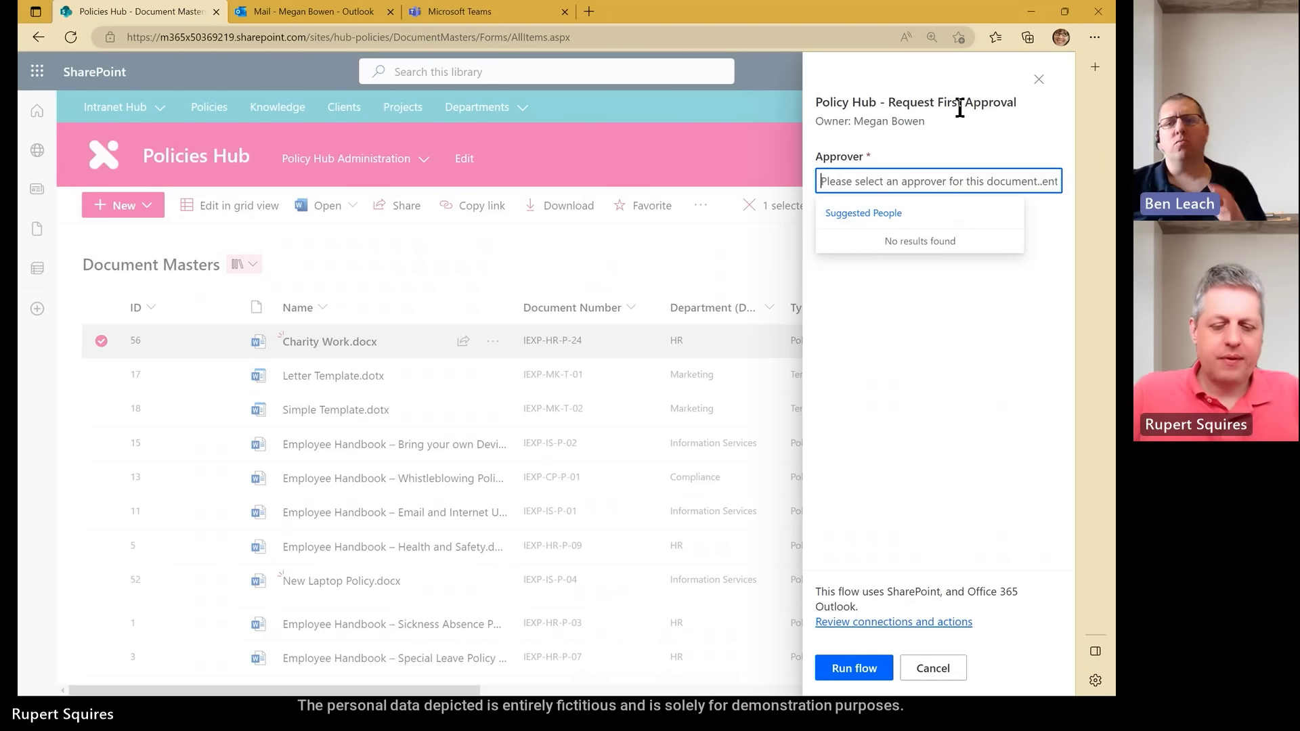
type("die")
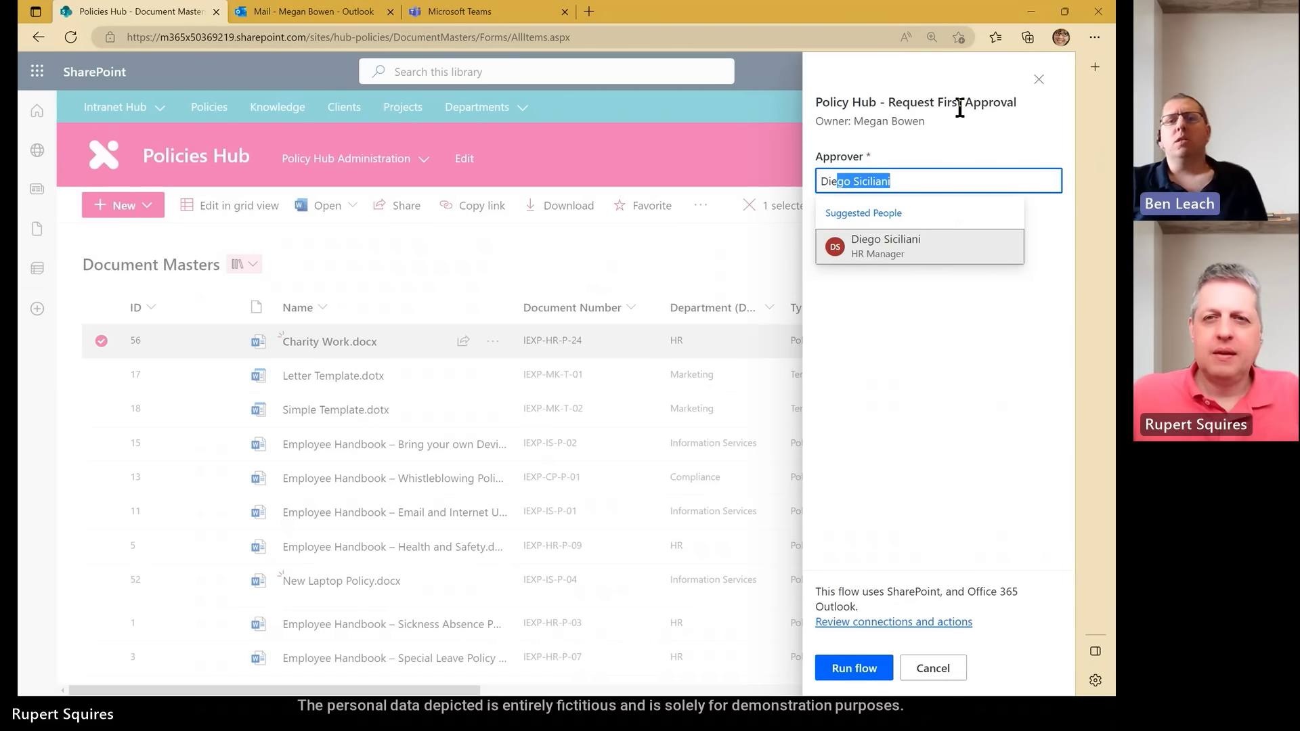
left_click(894, 250)
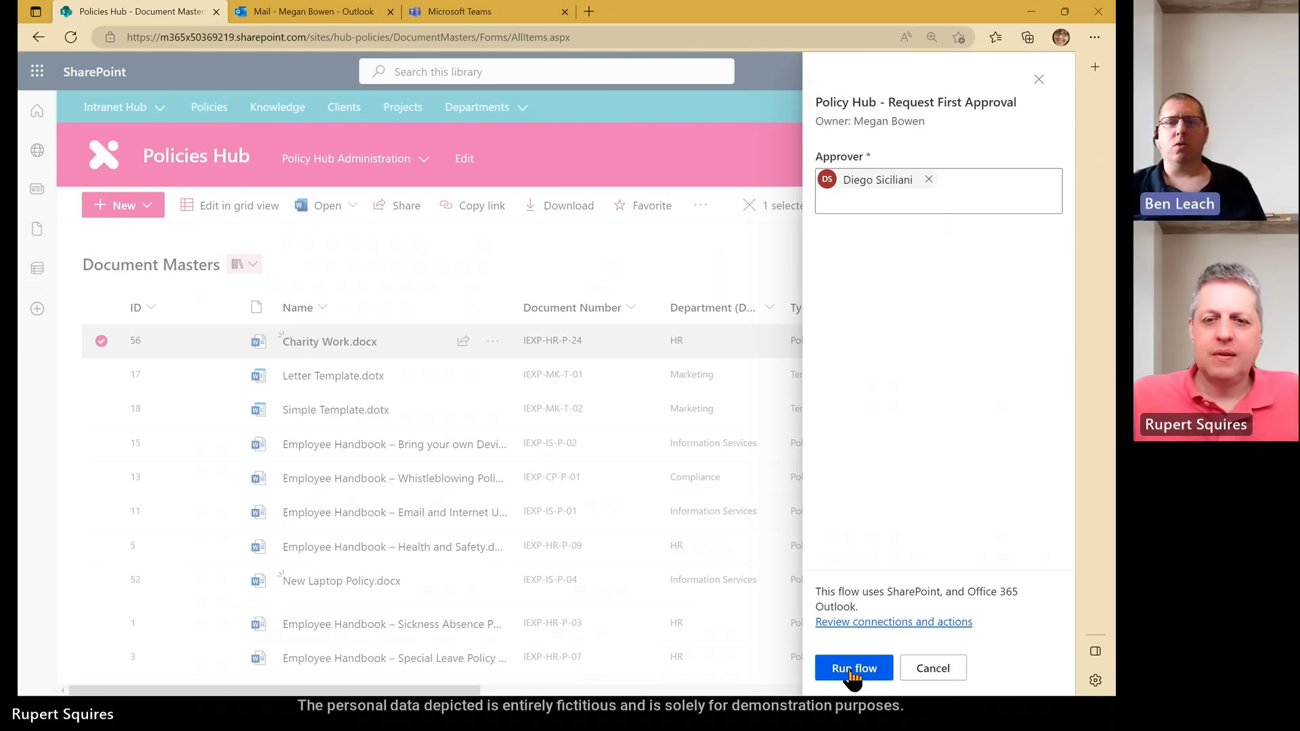
left_click(853, 670)
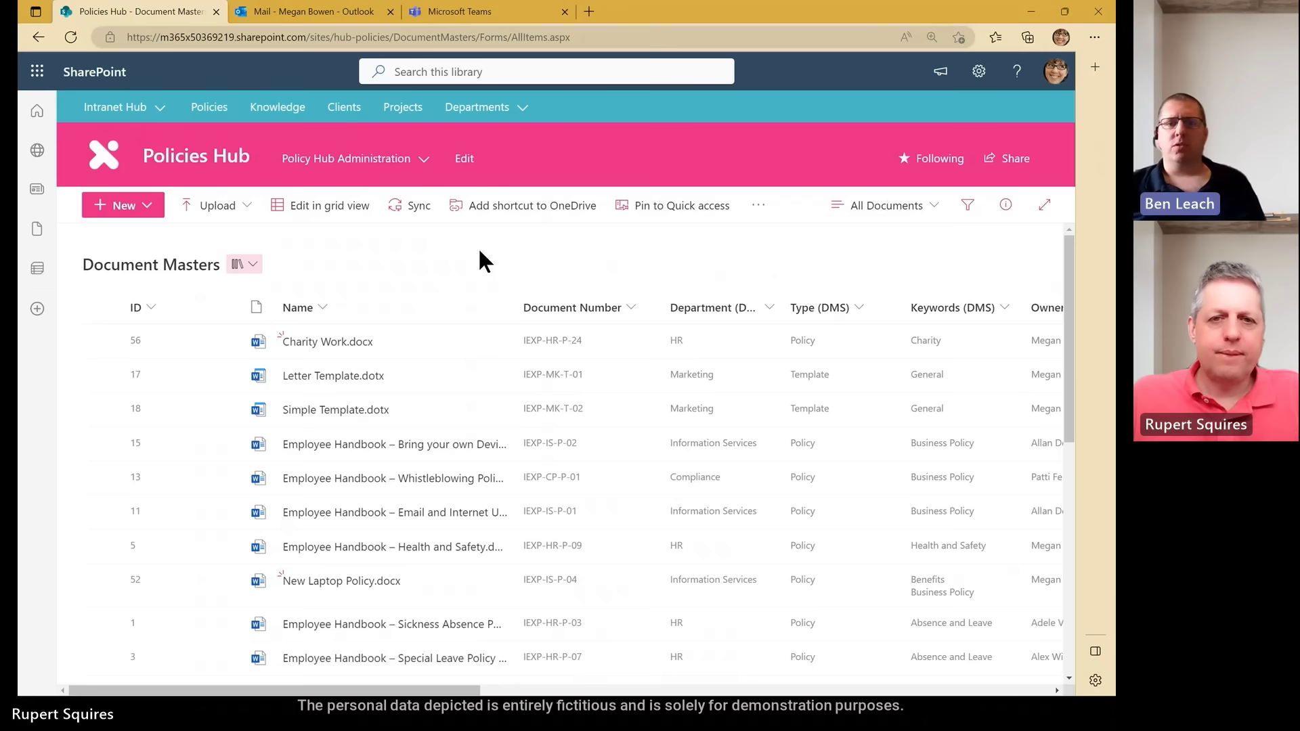
Switch to the approver's browser window and open the received approvals in Microsoft Teams.
mouse_move(801, 723)
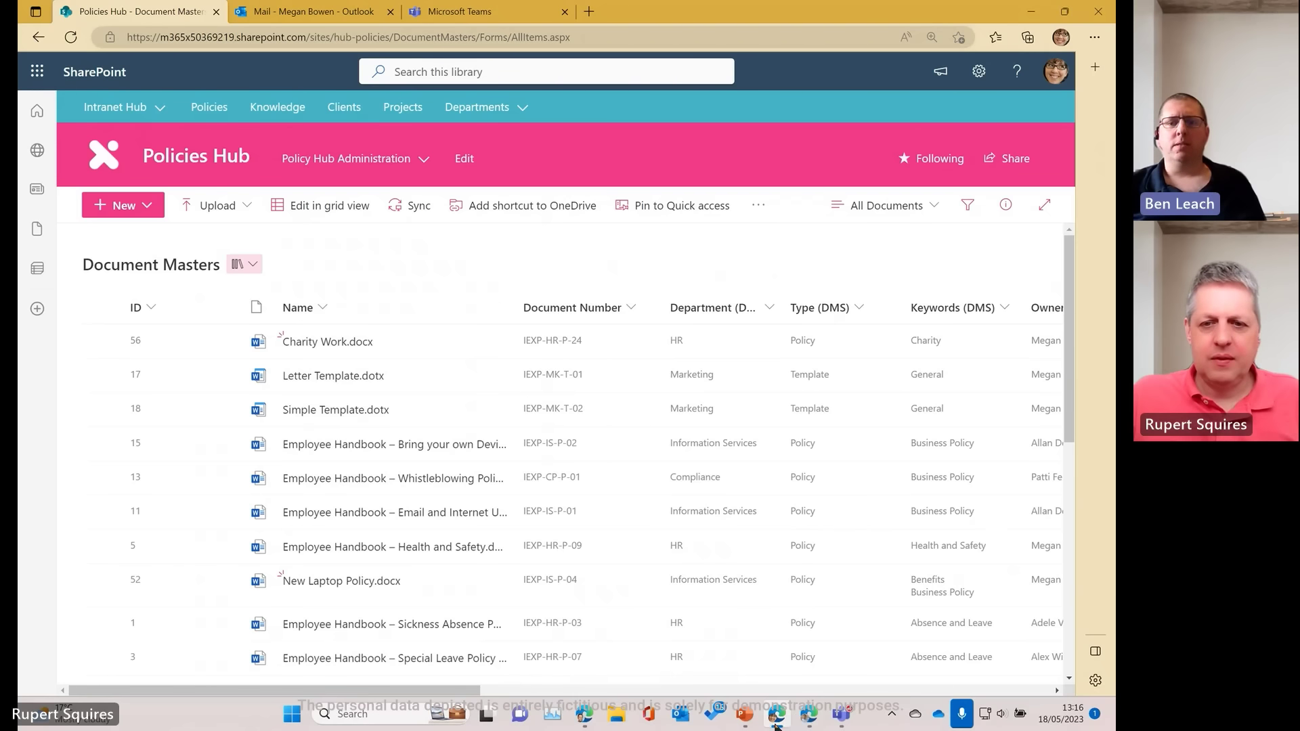
left_click(805, 716)
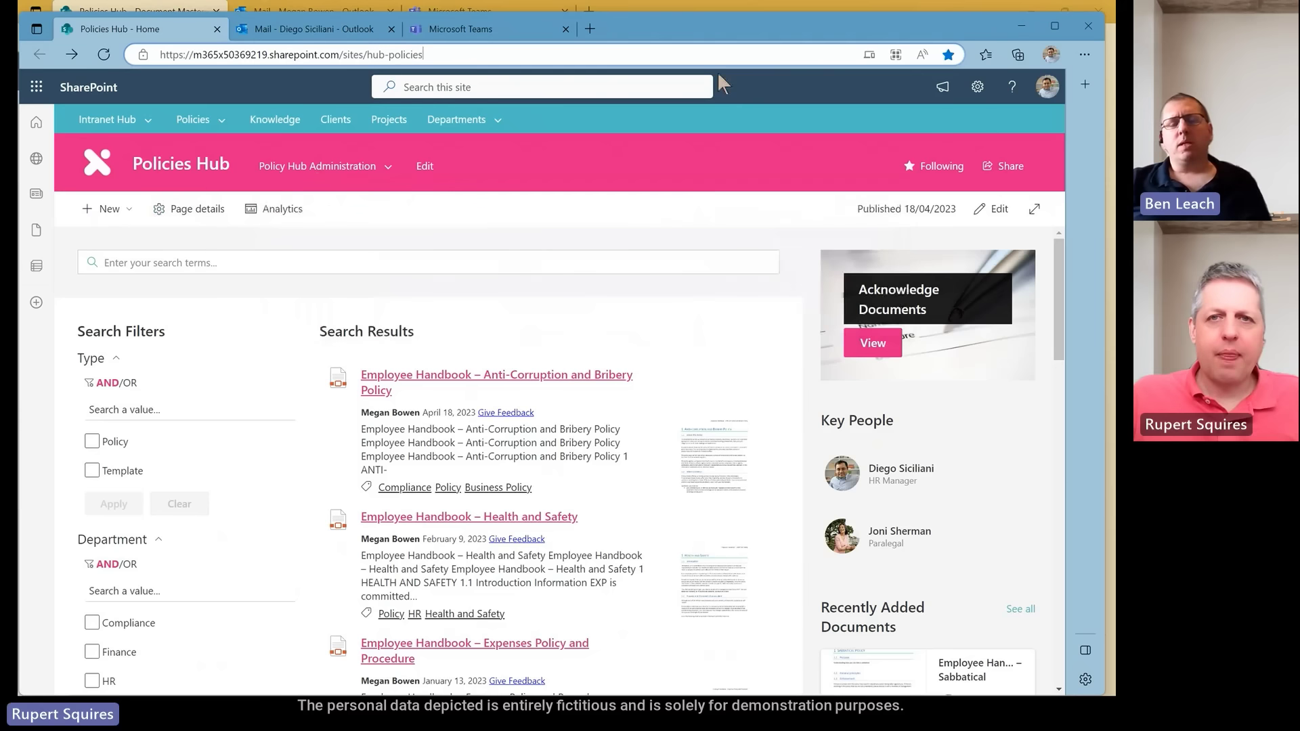
left_click(609, 196)
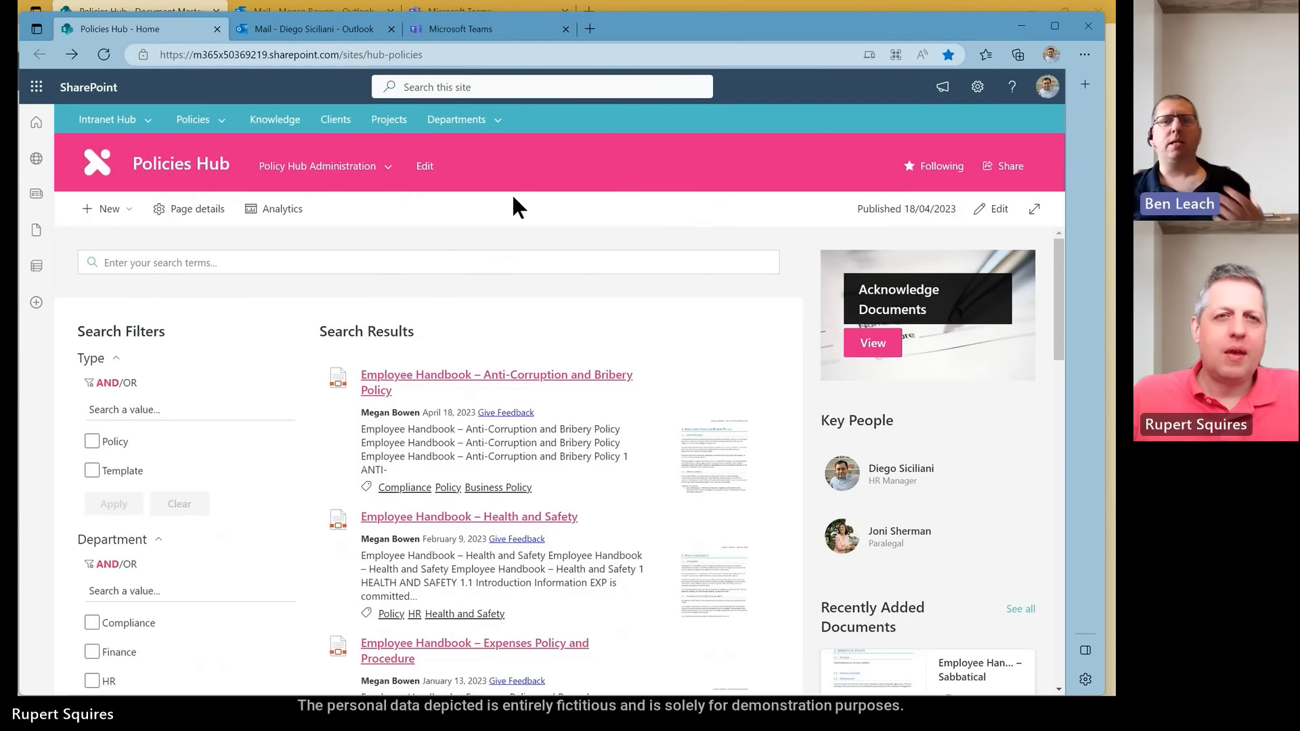
left_click(465, 28)
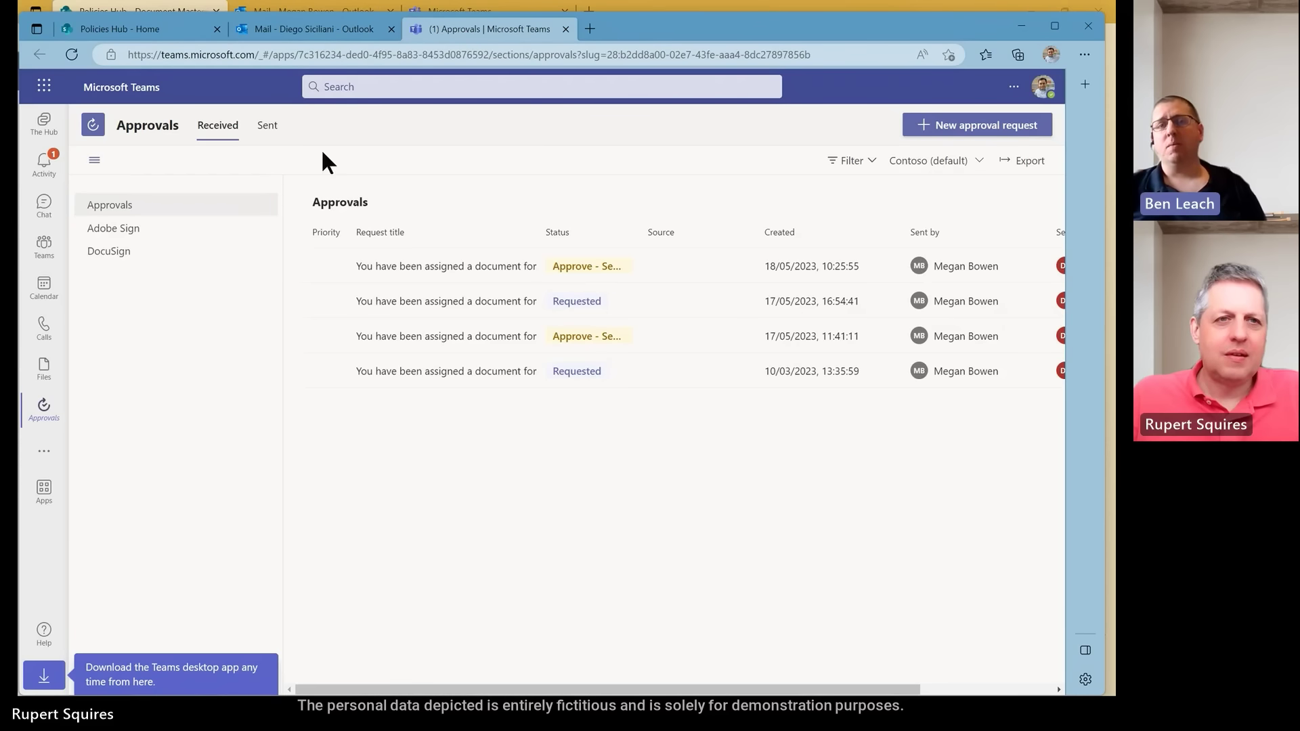
Open the latest approval request from the Teams activity feed and review the Charity Work first-stage request's options, attachment and status.
left_click(47, 166)
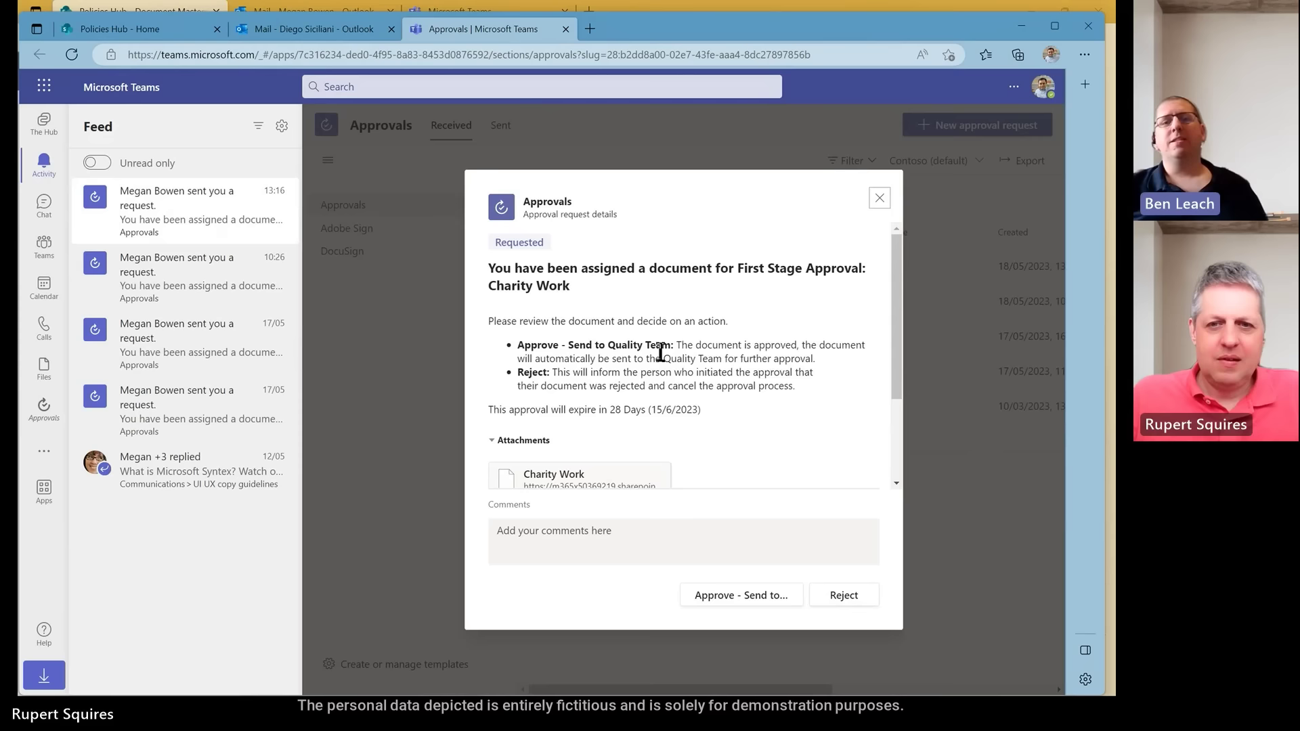
scroll(660, 351, "down", 2)
scroll(660, 351, "down", 1)
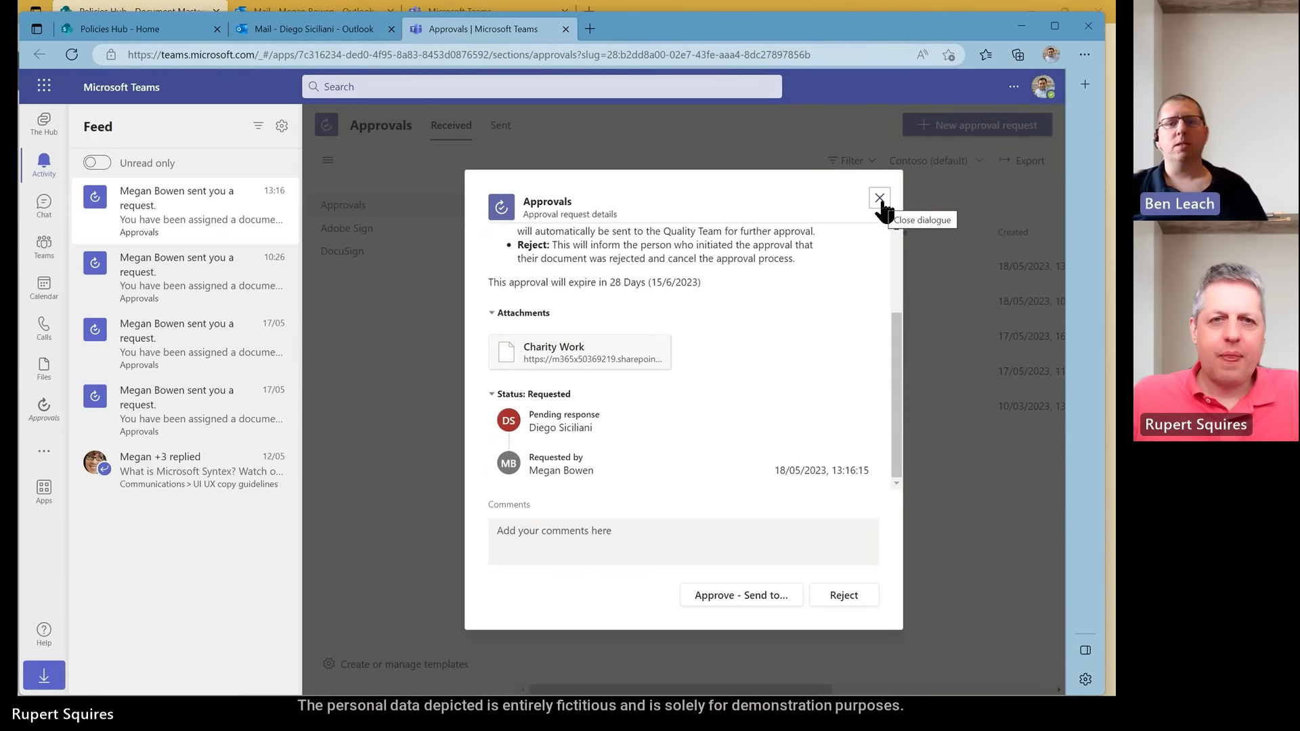
scroll(753, 327, "up", 2)
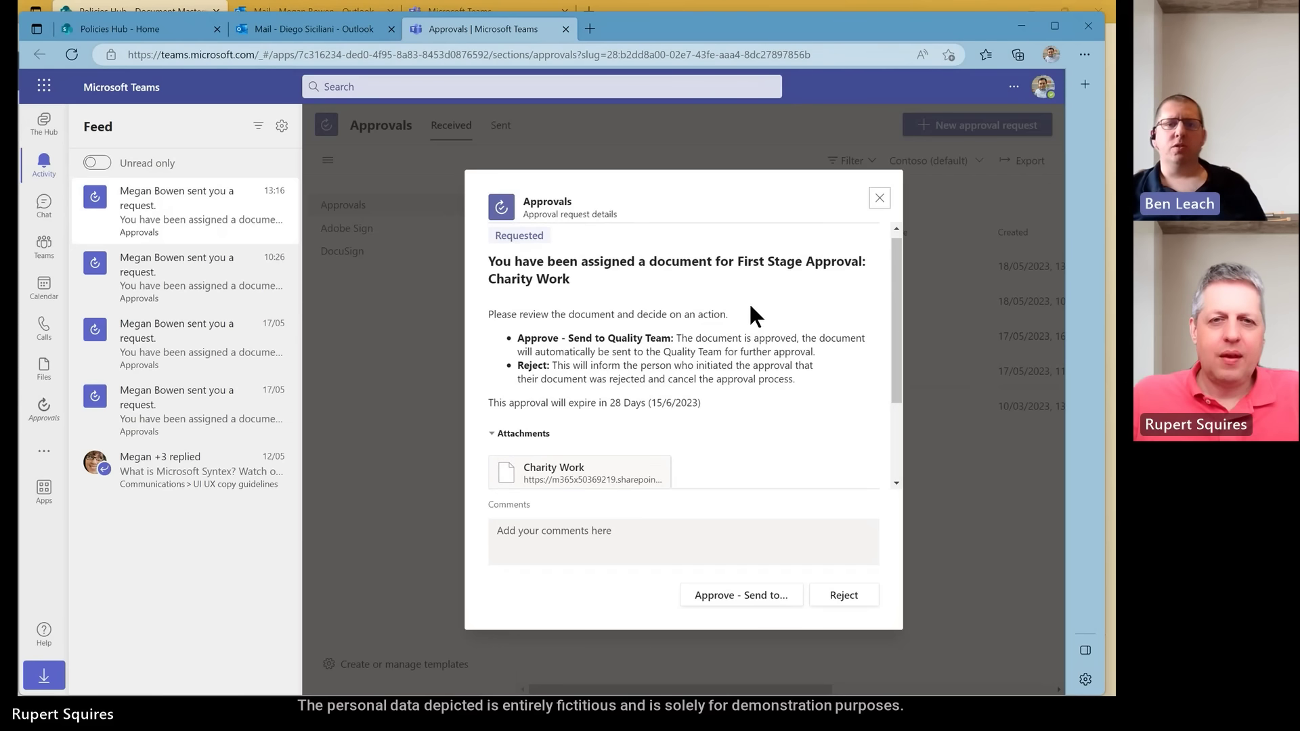
scroll(743, 301, "down", 2)
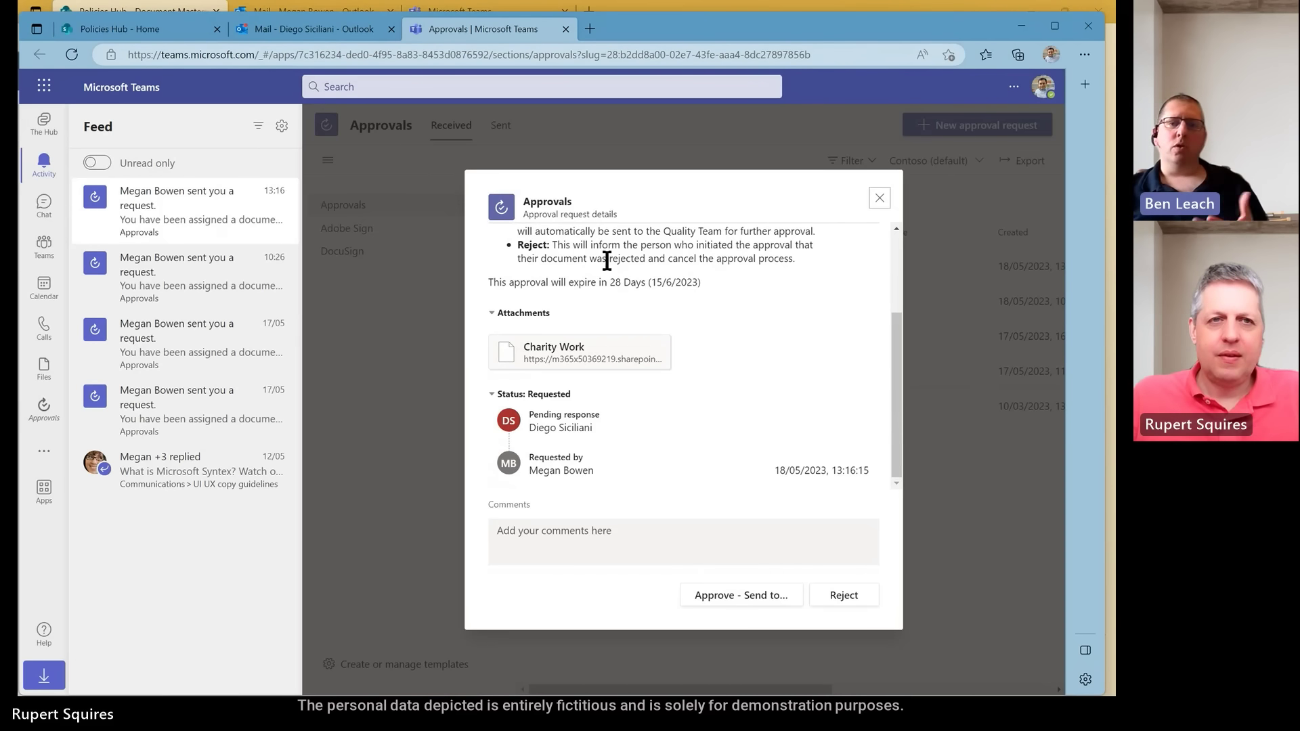
scroll(680, 298, "up", 1)
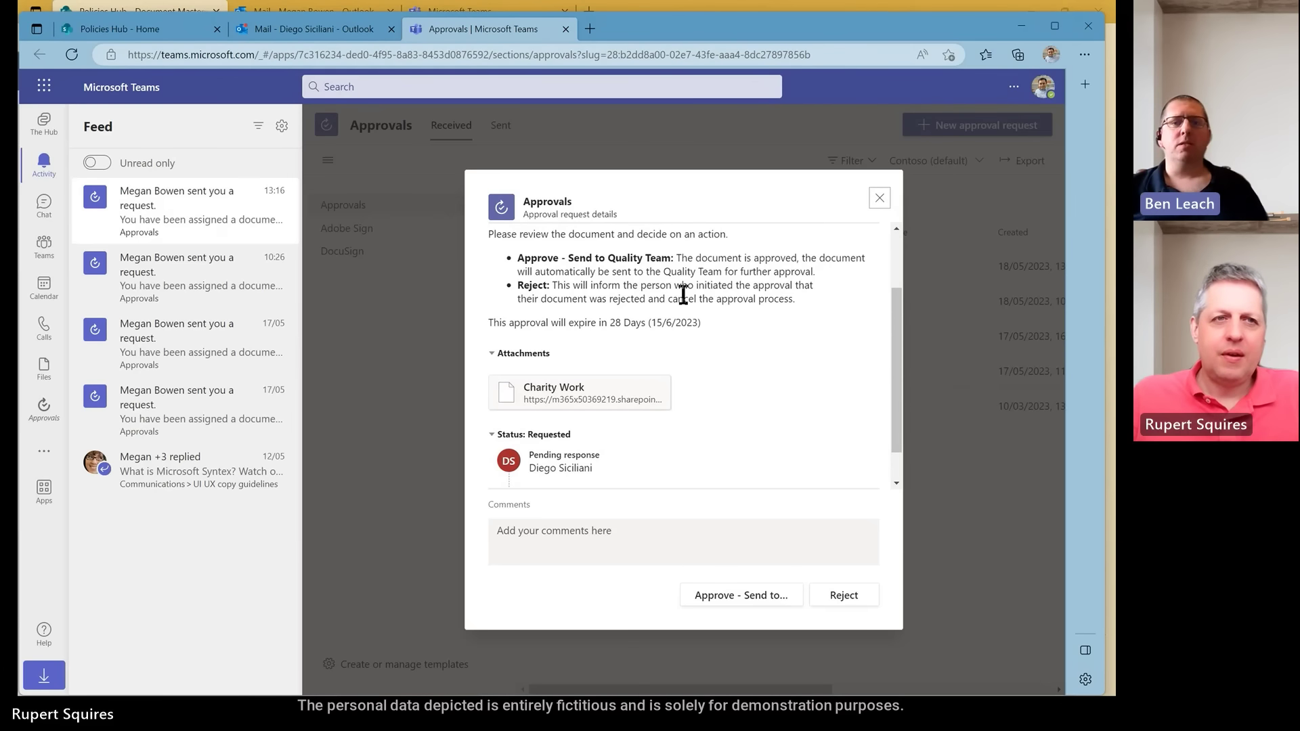
scroll(682, 295, "up", 1)
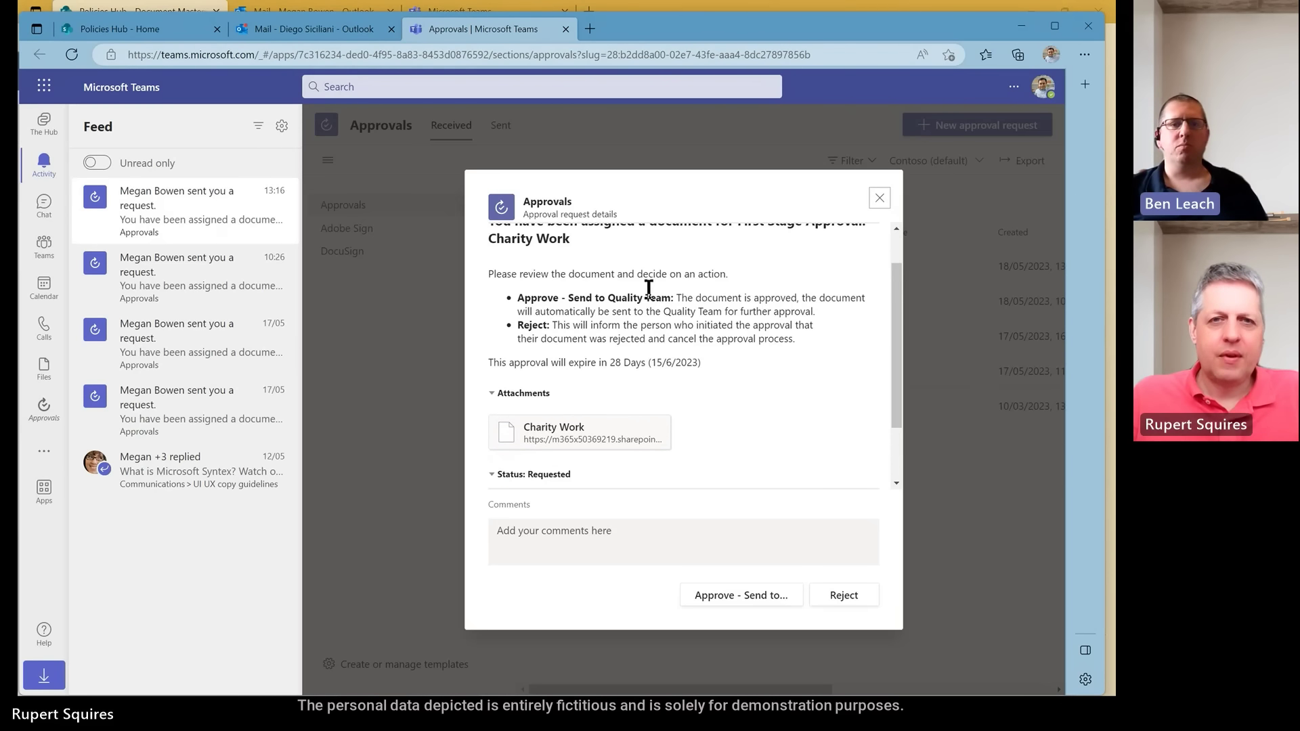
In Outlook, open the Charity Work first-stage approval email and submit "Approve - Send to Quality Team" with the comment "Looks".
left_click(312, 31)
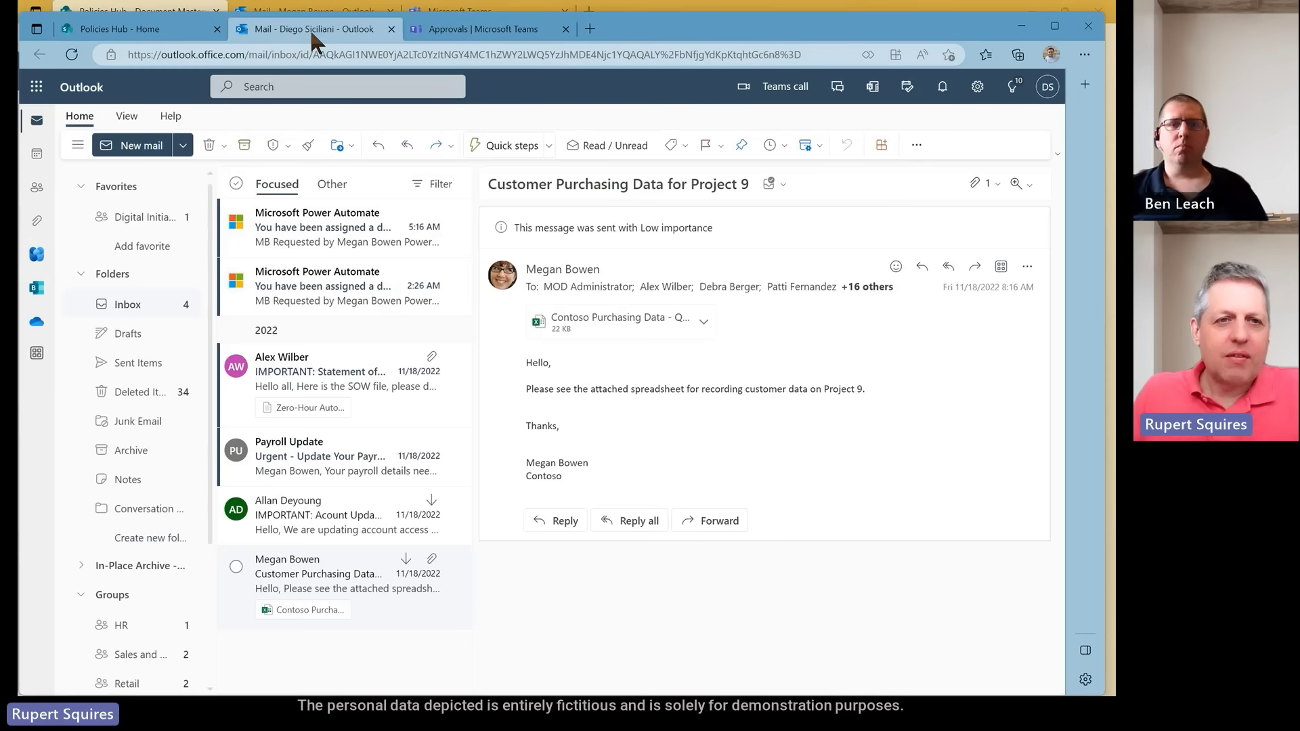
left_click(331, 241)
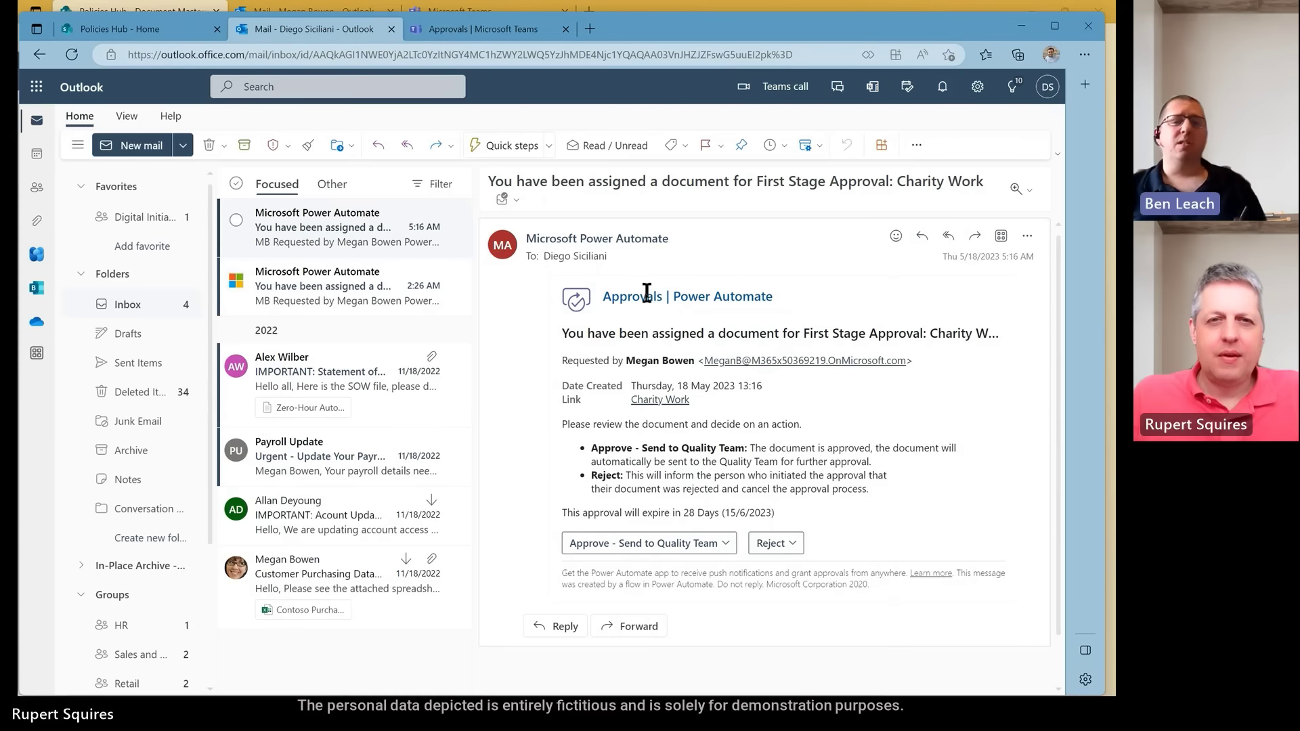
scroll(641, 299, "down", 1)
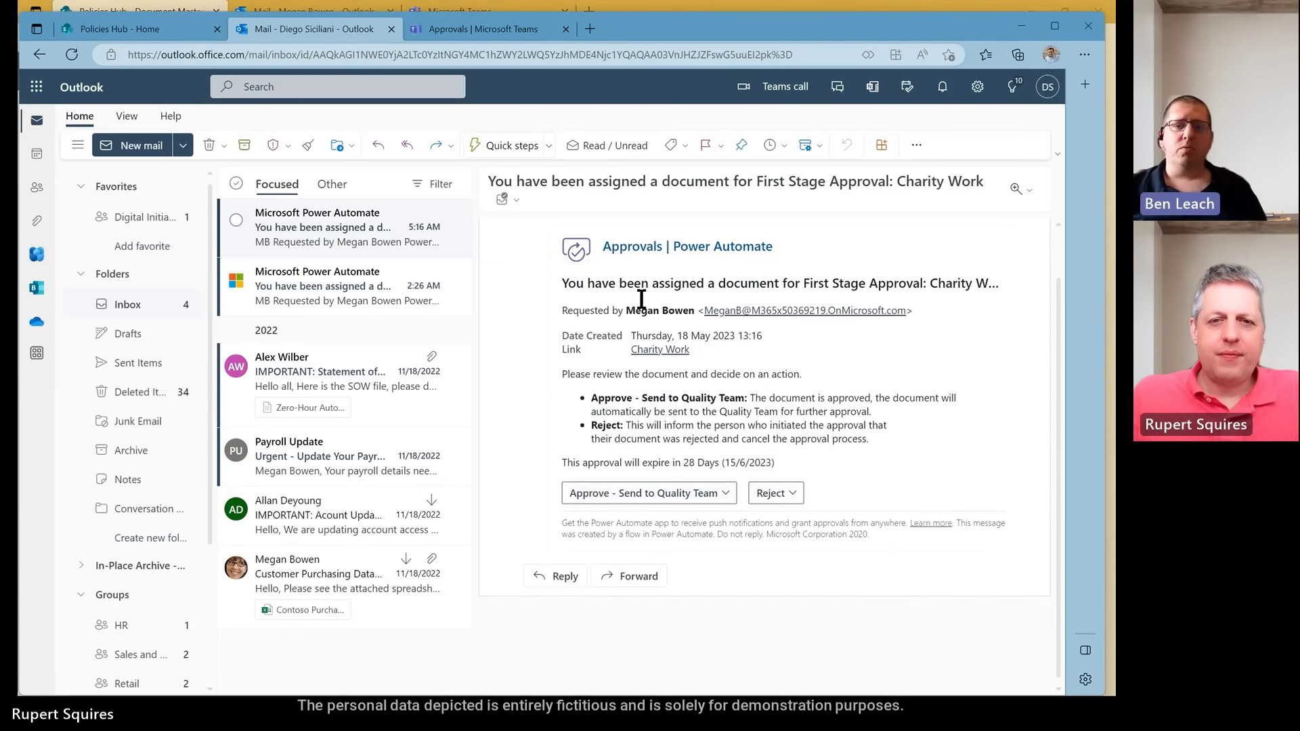
left_click(610, 495)
left_click(683, 424)
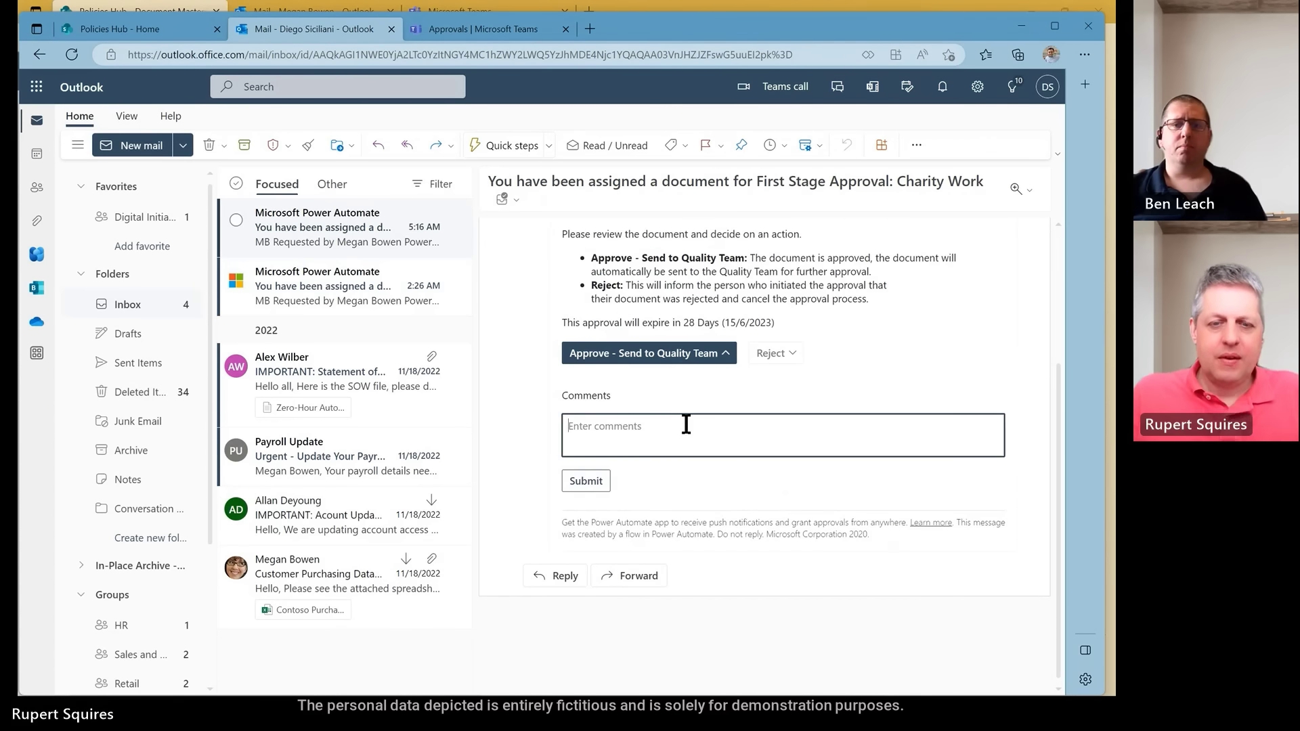
type("Looks")
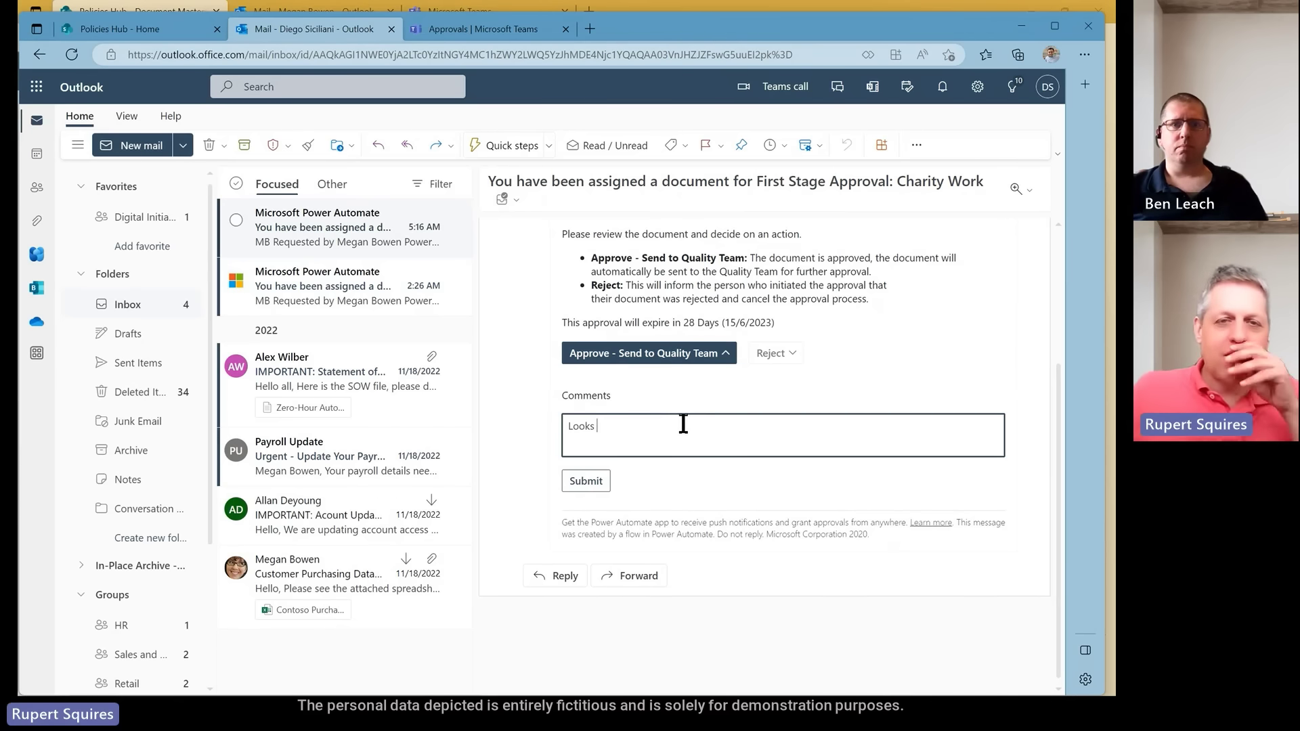
scroll(683, 424, "up", 1)
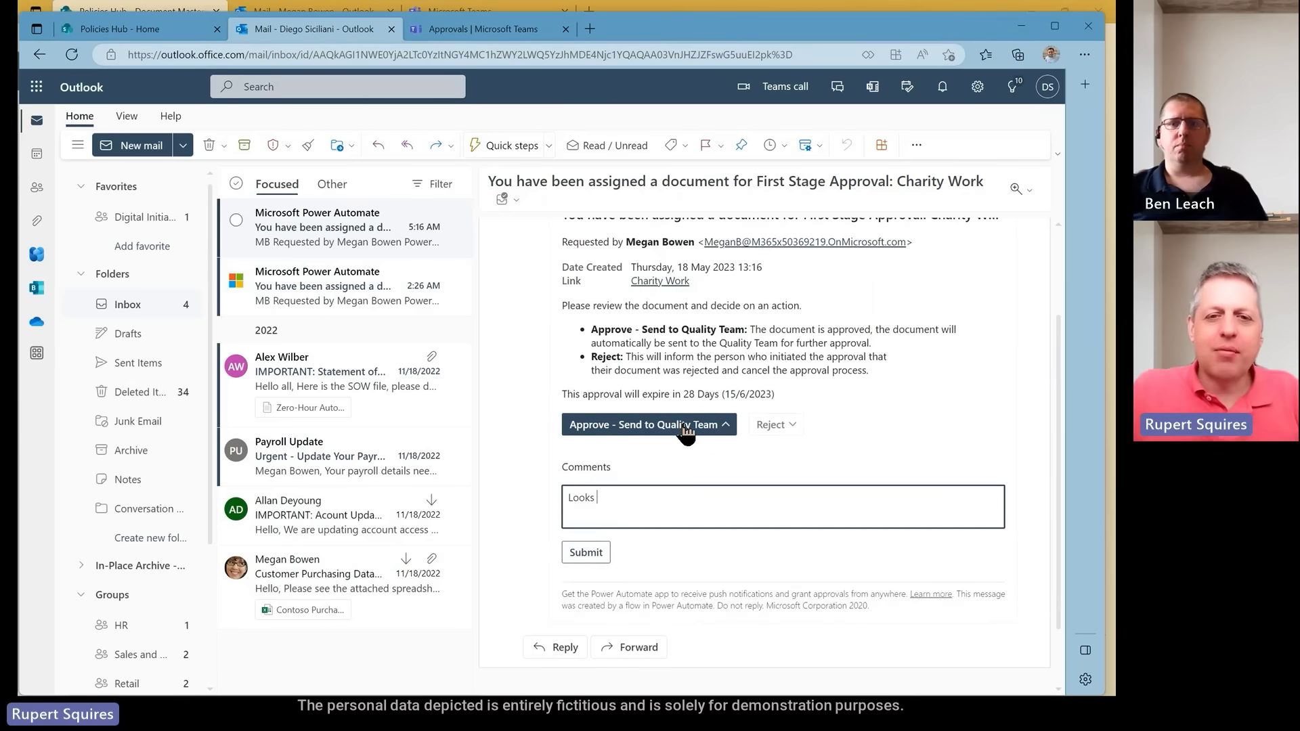
left_click(591, 557)
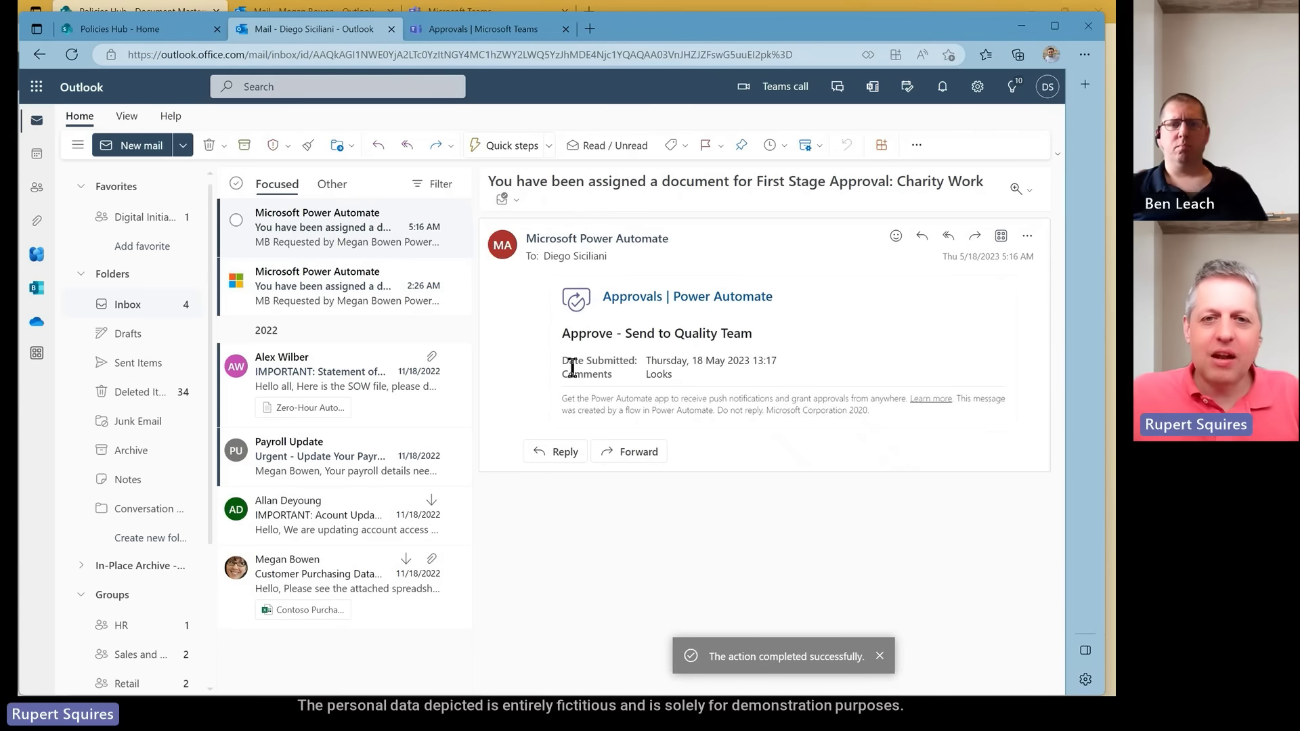
left_click_drag(564, 364, 791, 365)
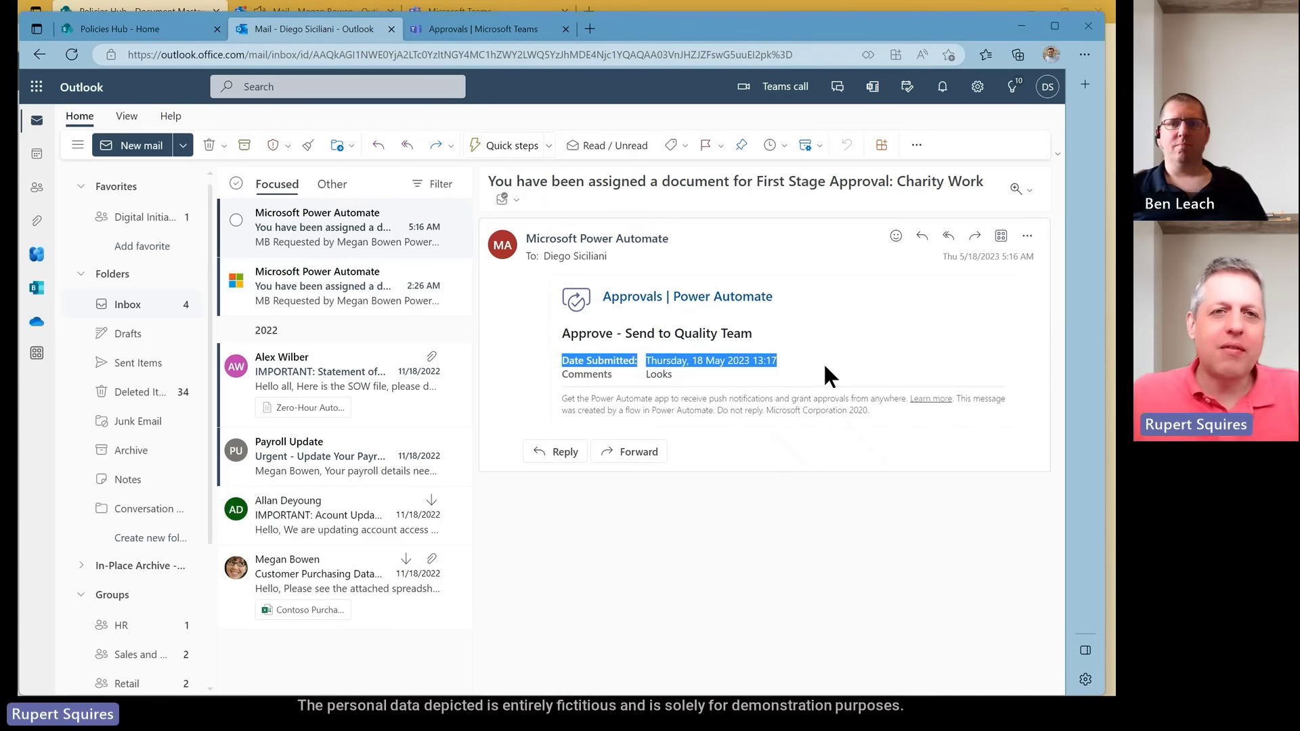
Return to Teams, refresh the received approvals list and widen its Status column until the full response text fits.
left_click(506, 30)
left_click(807, 162)
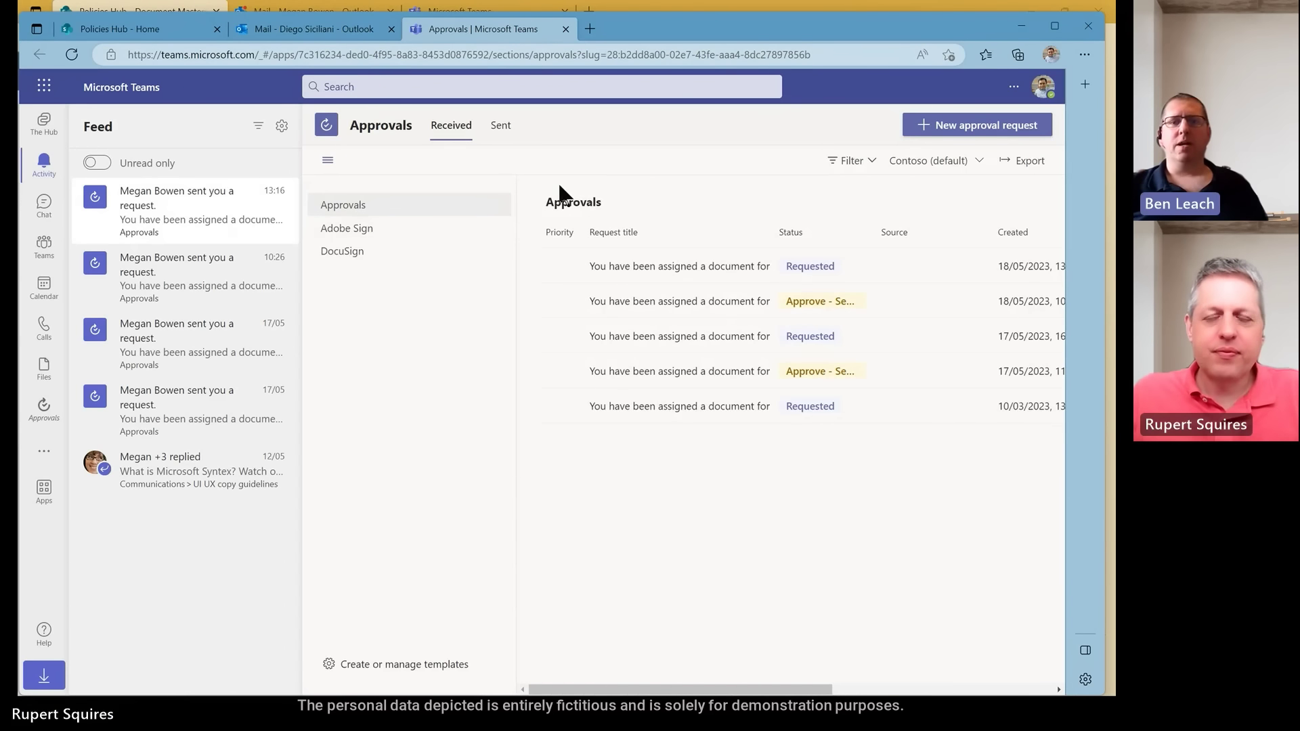
left_click(494, 128)
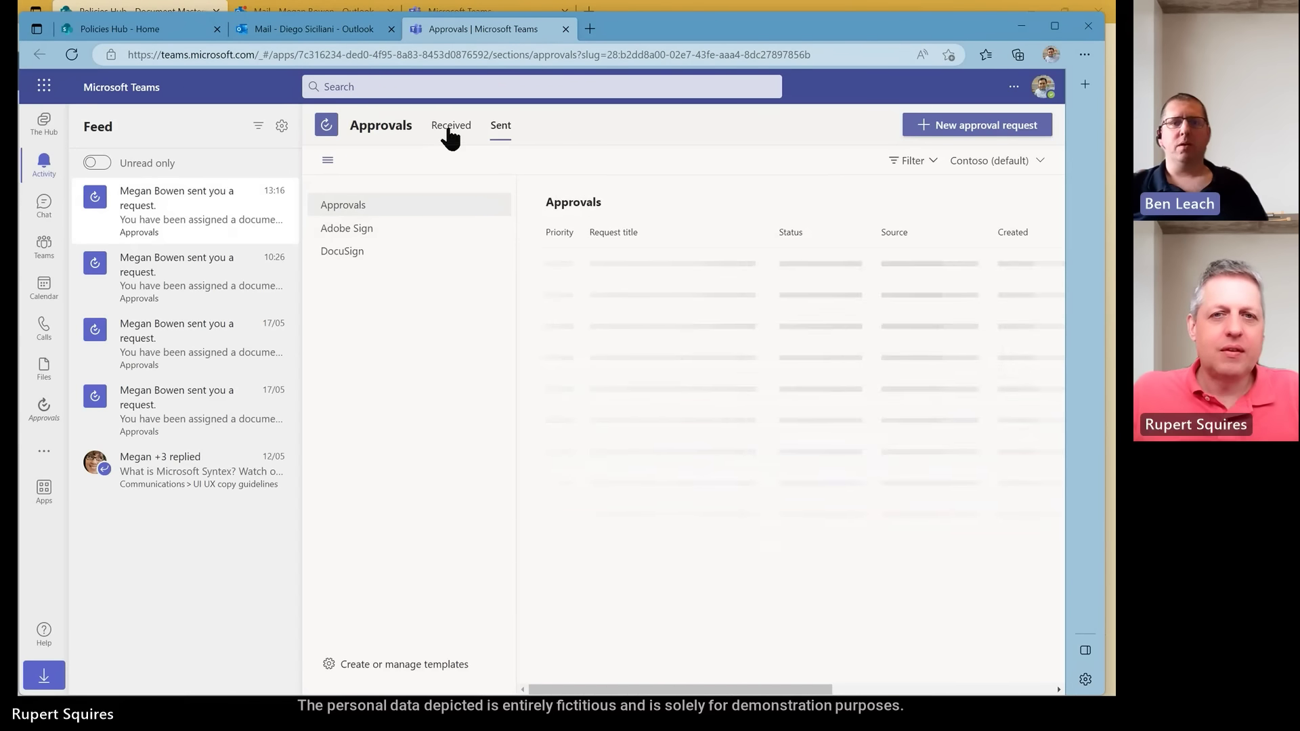
left_click(450, 132)
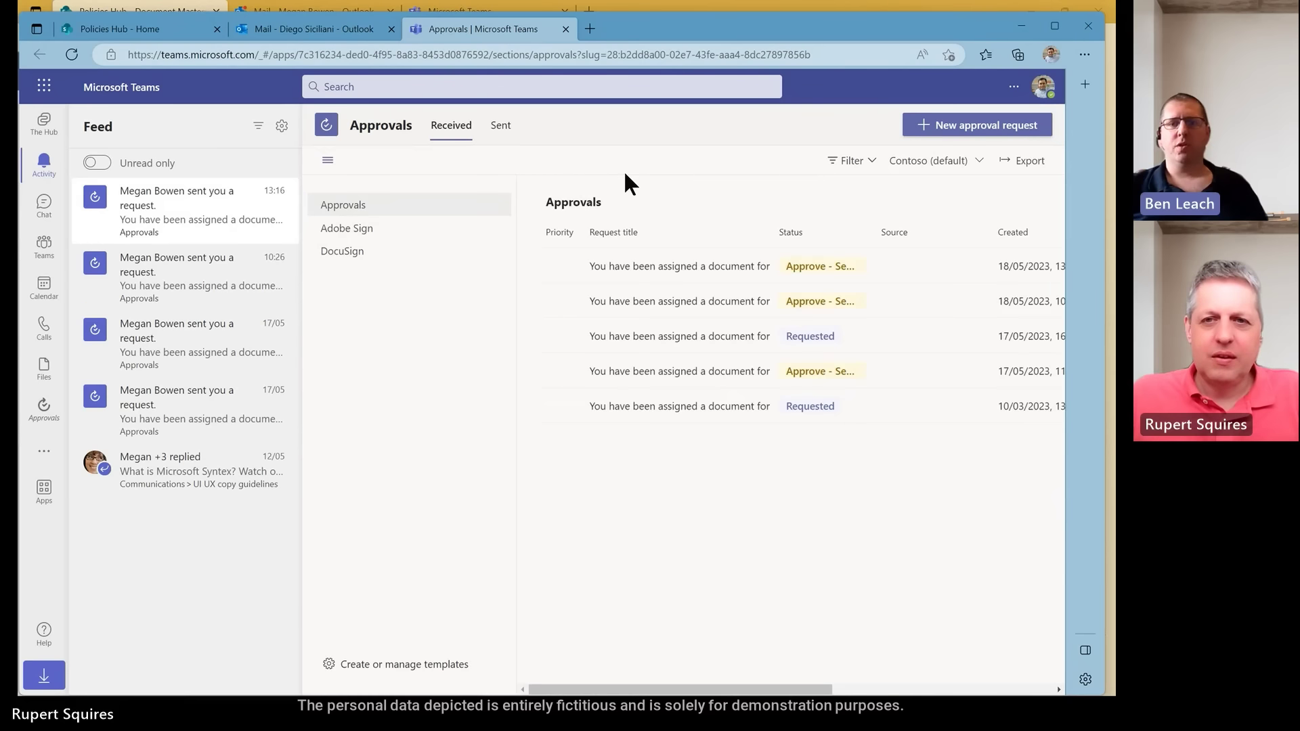
left_click_drag(618, 691, 730, 690)
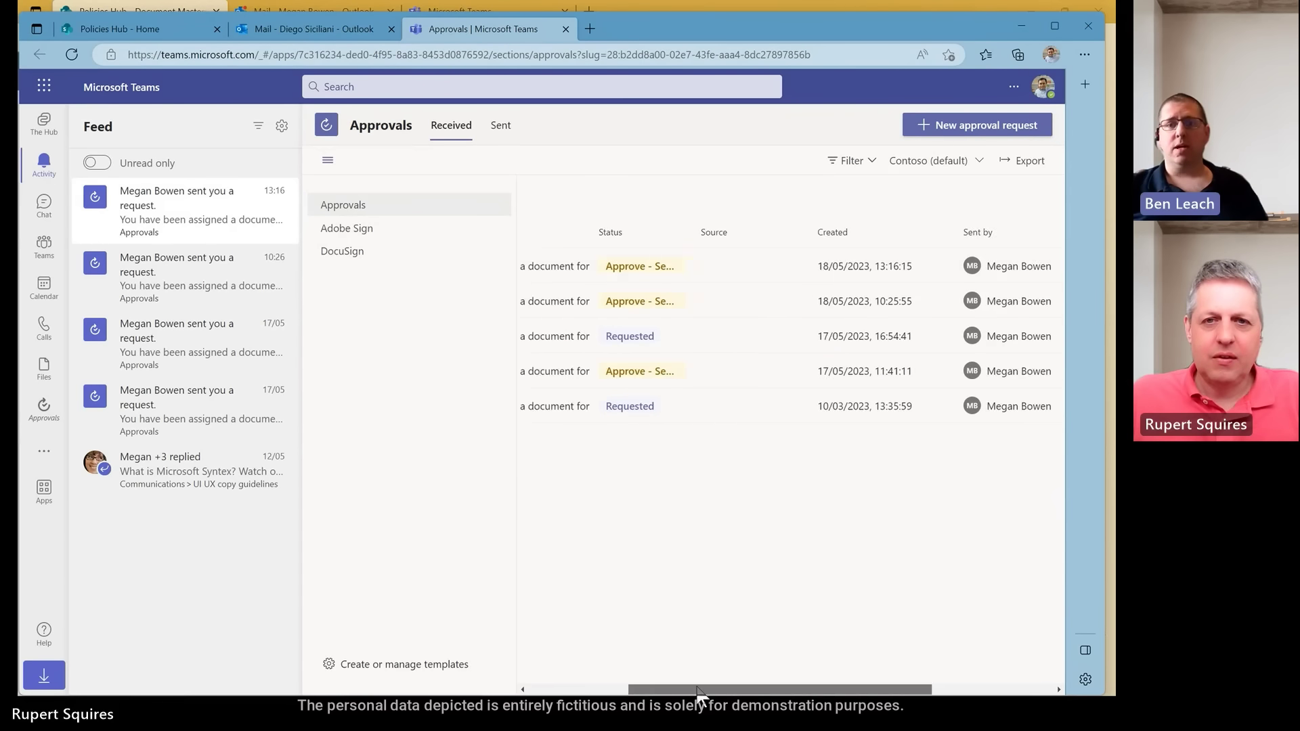
left_click_drag(668, 225, 783, 223)
left_click_drag(723, 691, 633, 685)
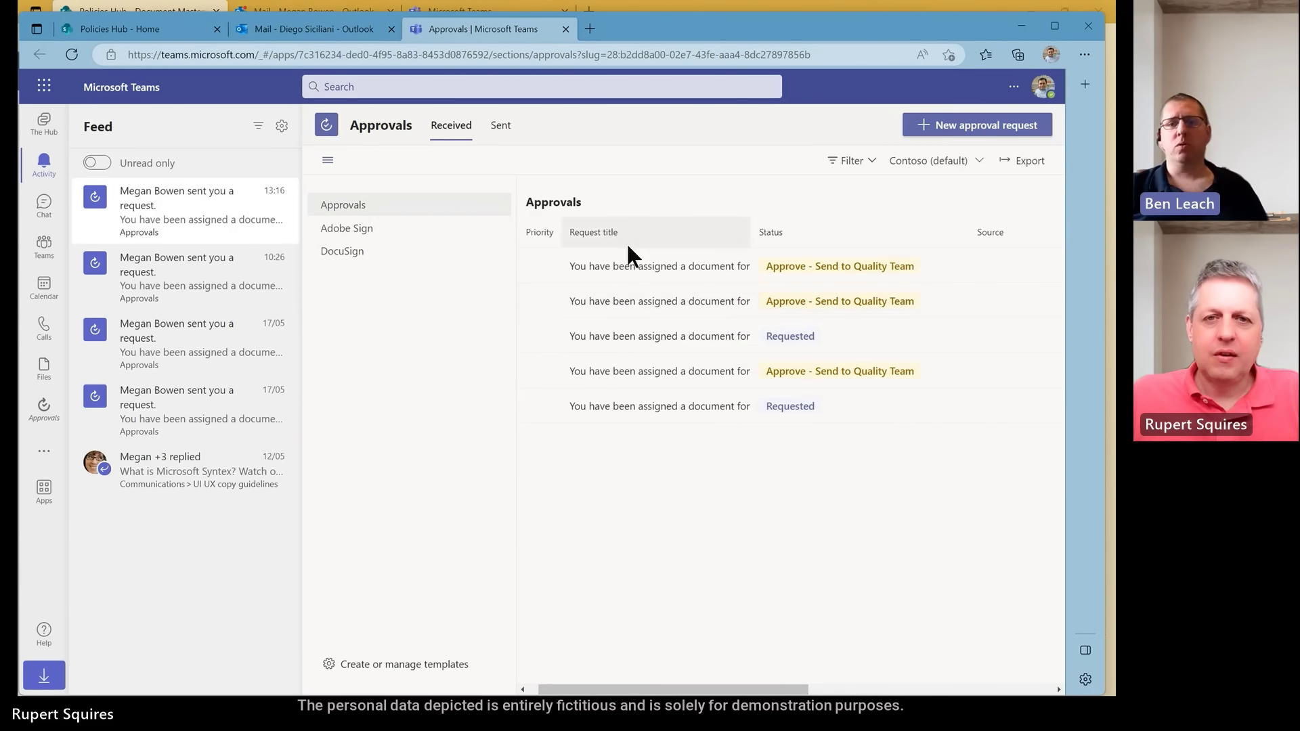
Open the newest received approval, examine the recorded response and comment for Charity Work, and close the request details.
left_click(629, 266)
scroll(673, 322, "down", 1)
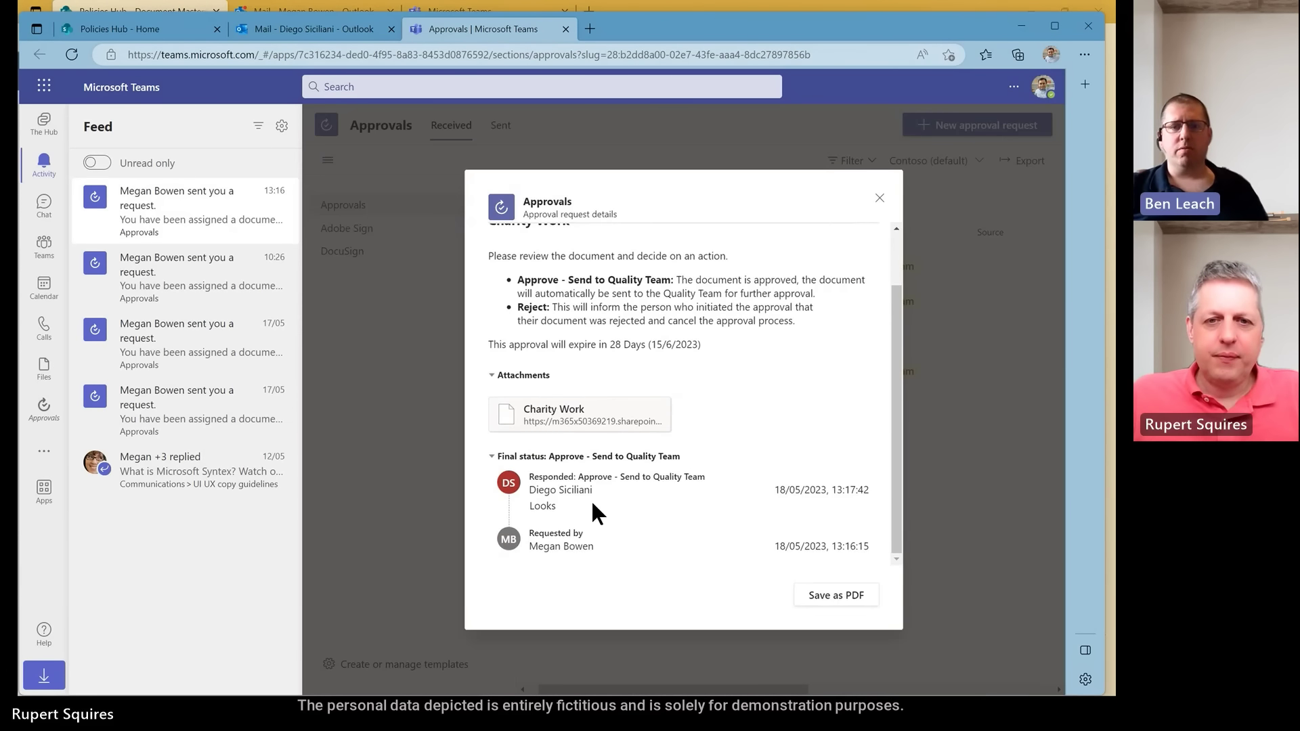
left_click_drag(533, 476, 620, 507)
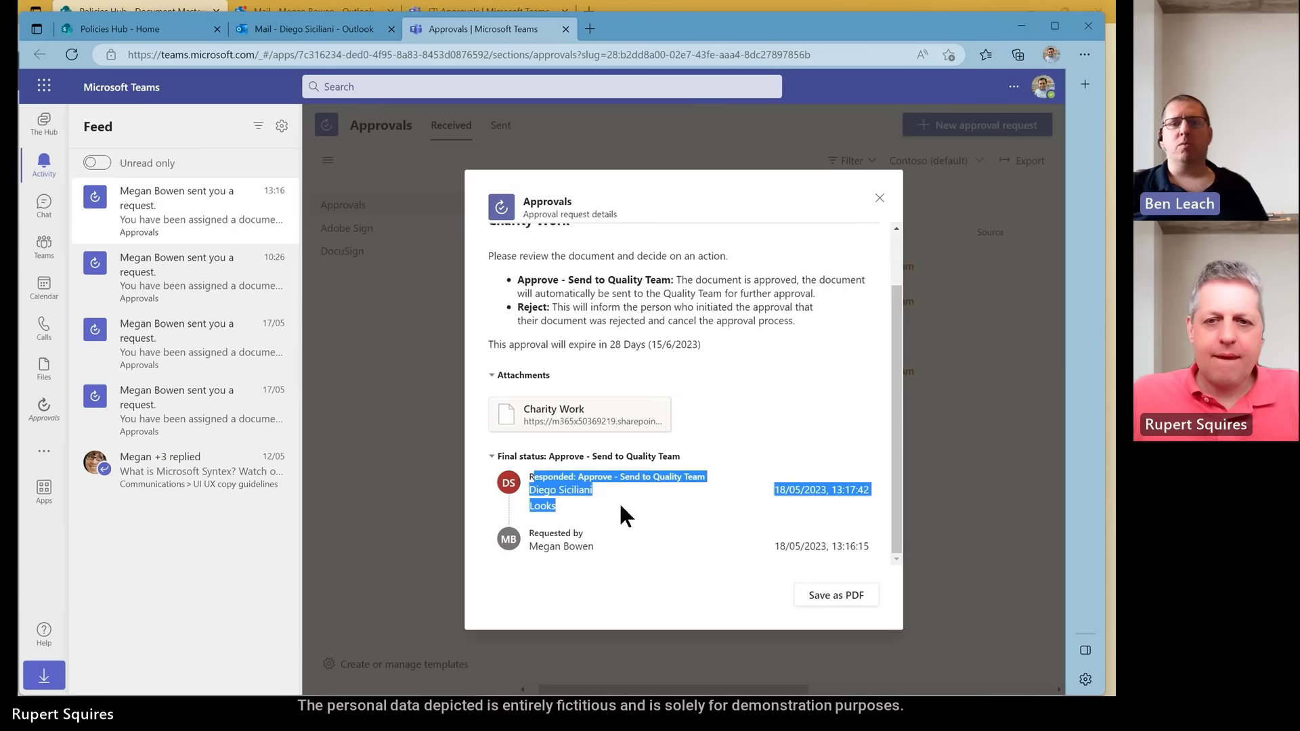
left_click(791, 366)
scroll(689, 324, "up", 1)
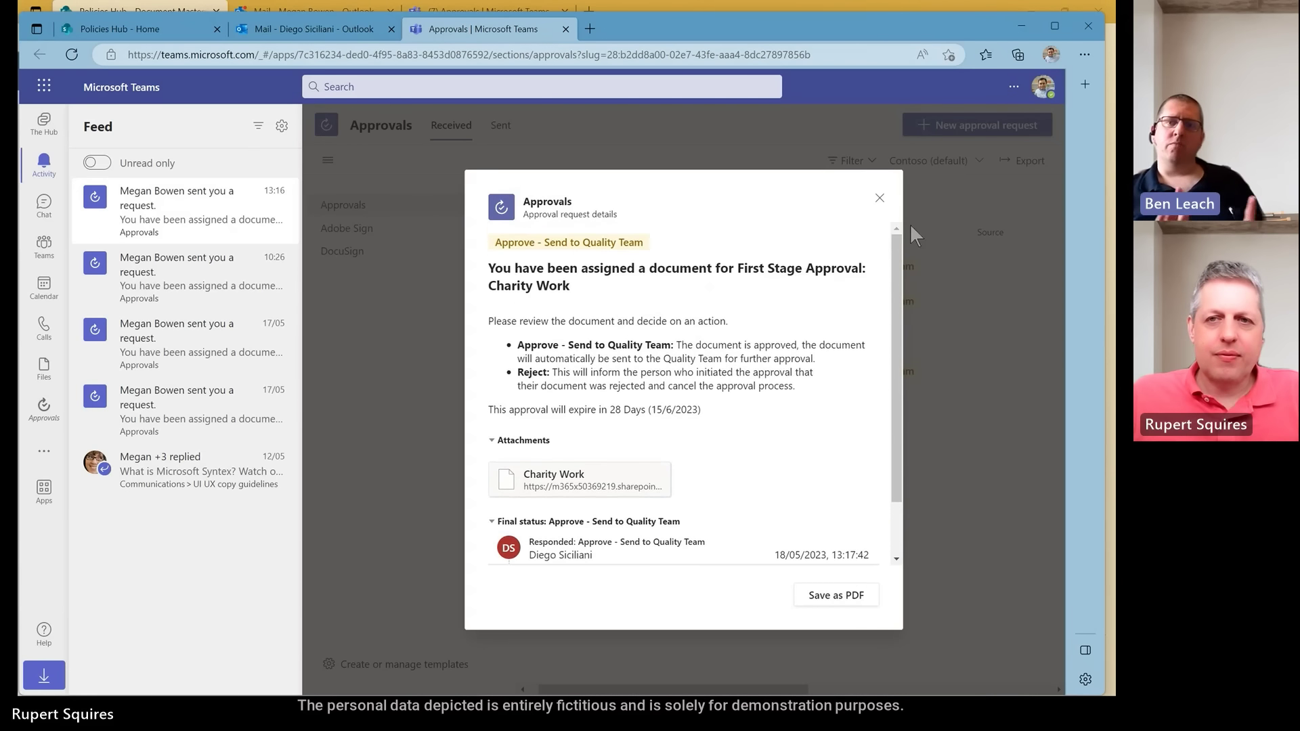
left_click(881, 198)
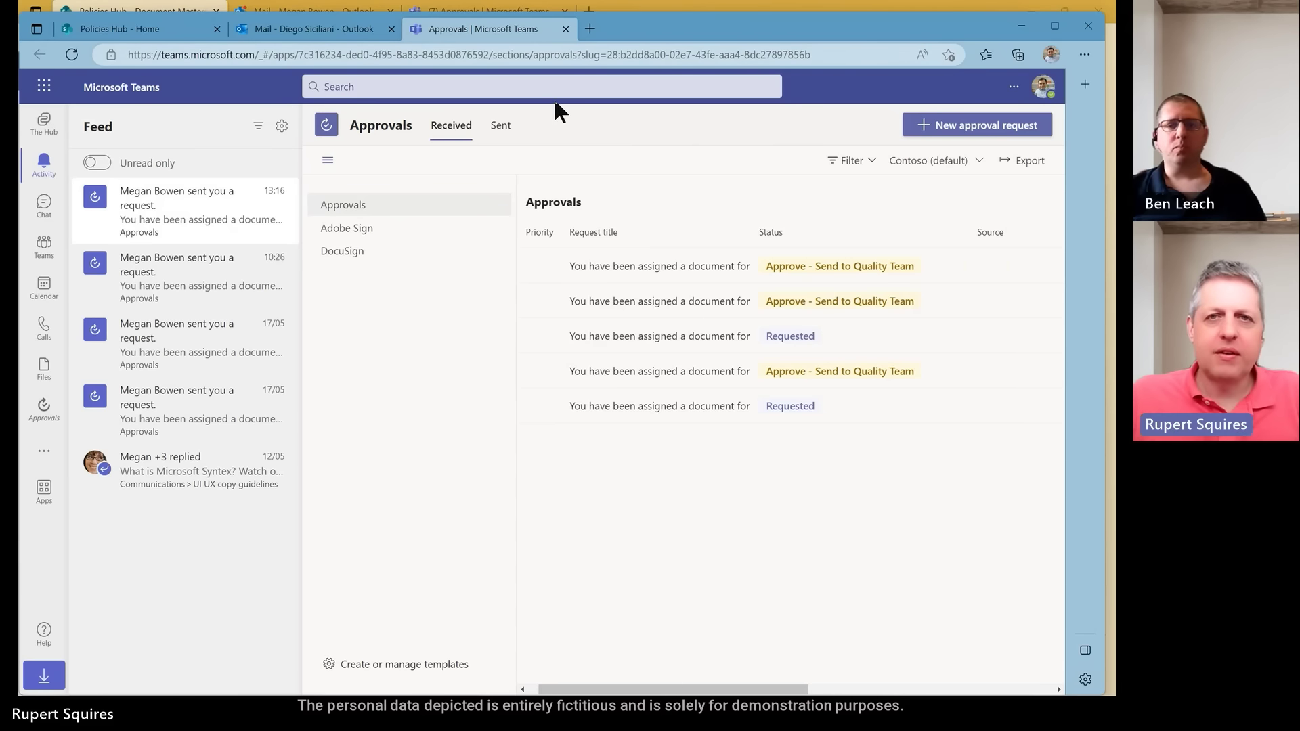
Switch to the requester's browser window and read the "Approval Successful: Charity Work" email in Outlook, including who approved it.
left_click(624, 8)
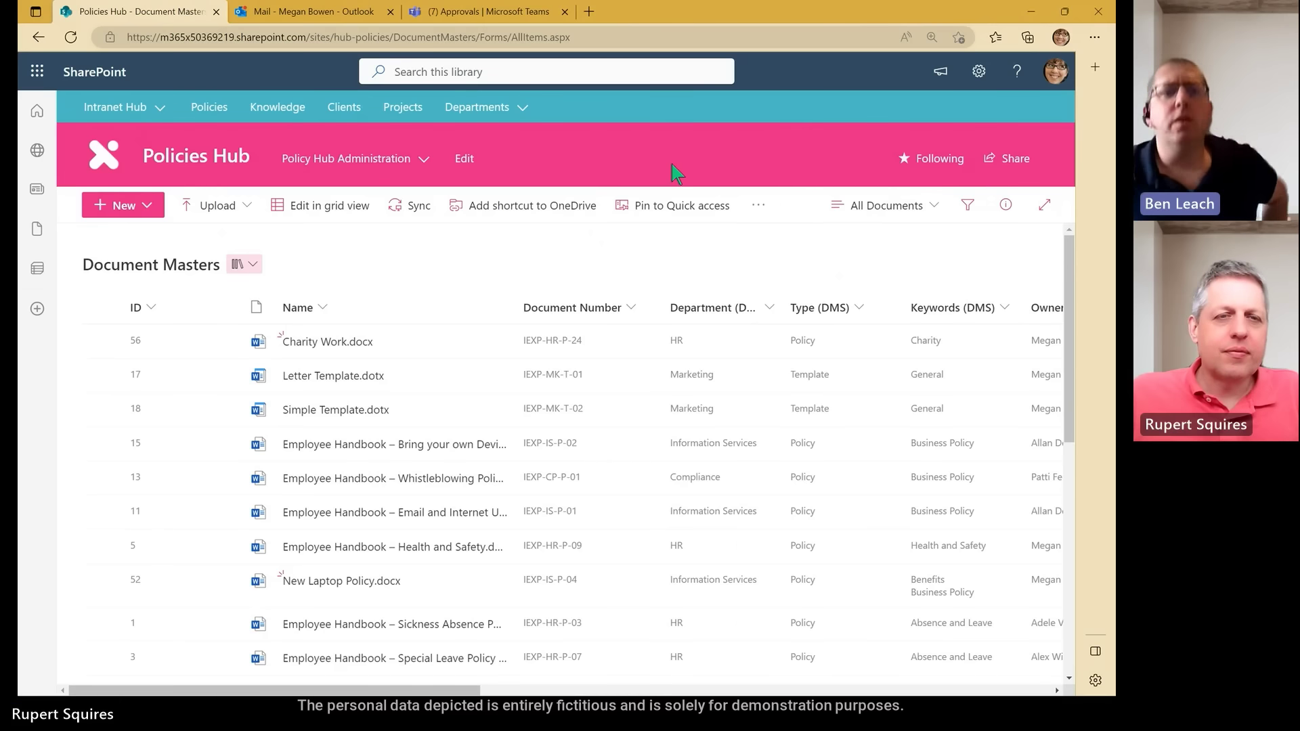
left_click(323, 19)
left_click(375, 228)
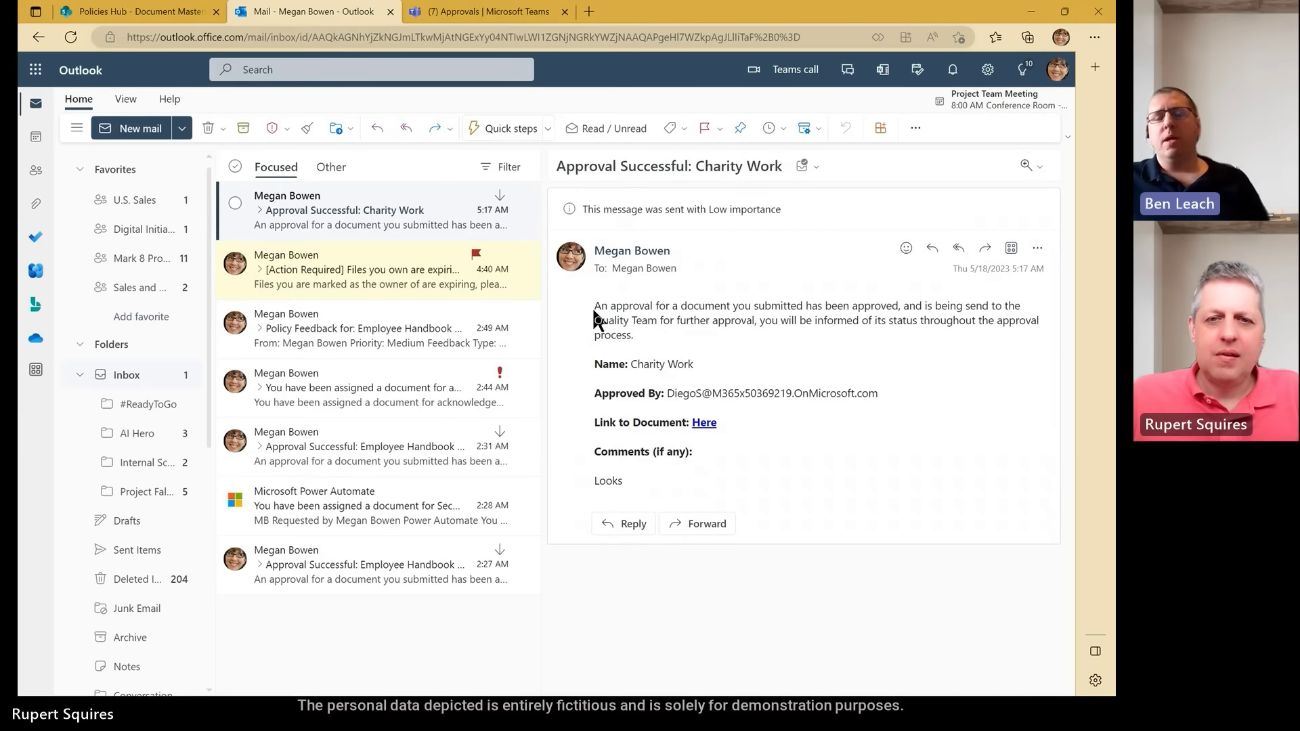
left_click_drag(595, 393, 892, 392)
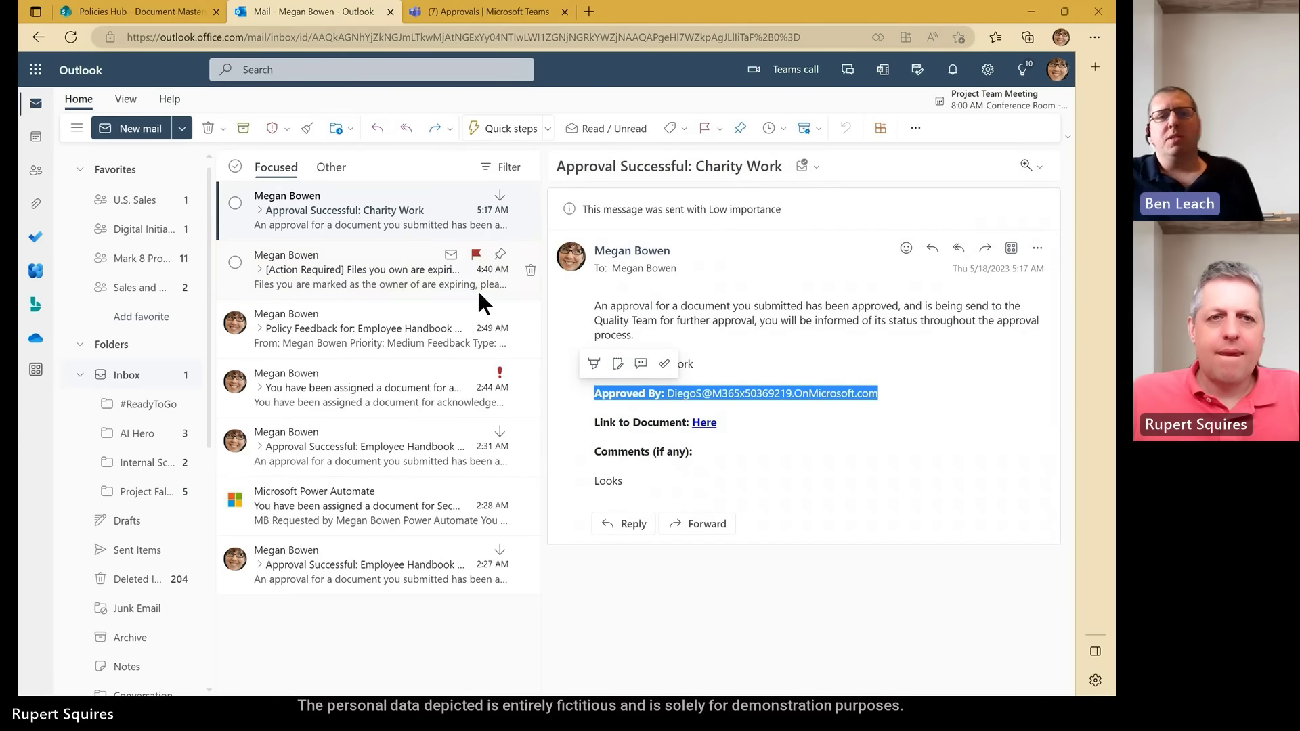
Switch to the requester's Teams approvals and open the new second-stage approval request for Charity Work from the activity feed.
left_click(482, 11)
left_click(272, 115)
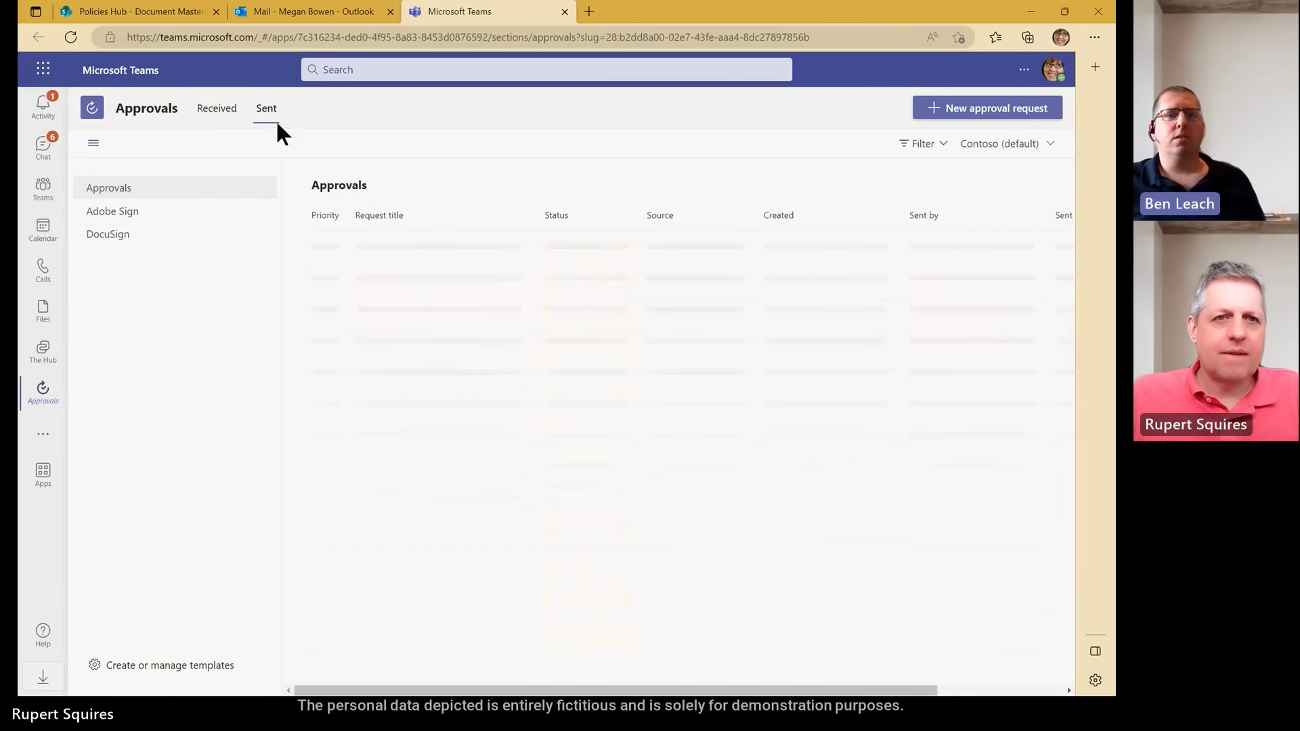
left_click(215, 126)
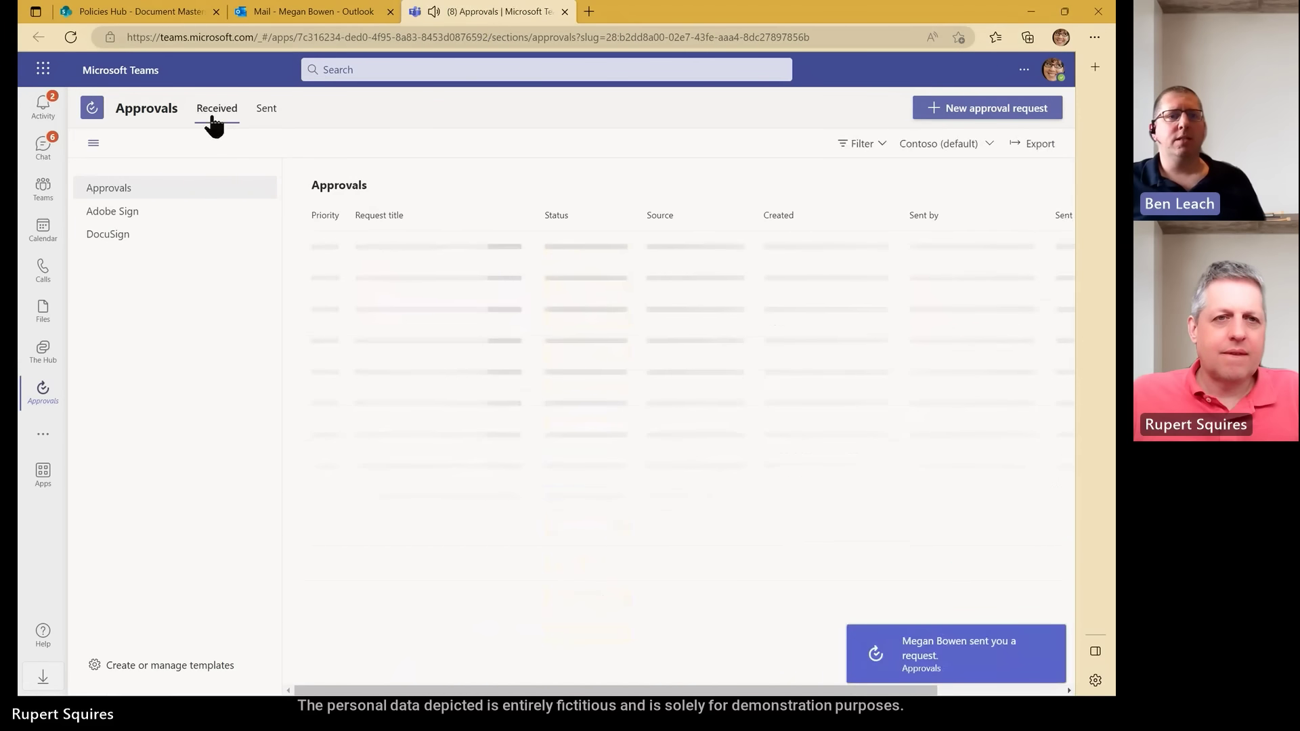
left_click(44, 113)
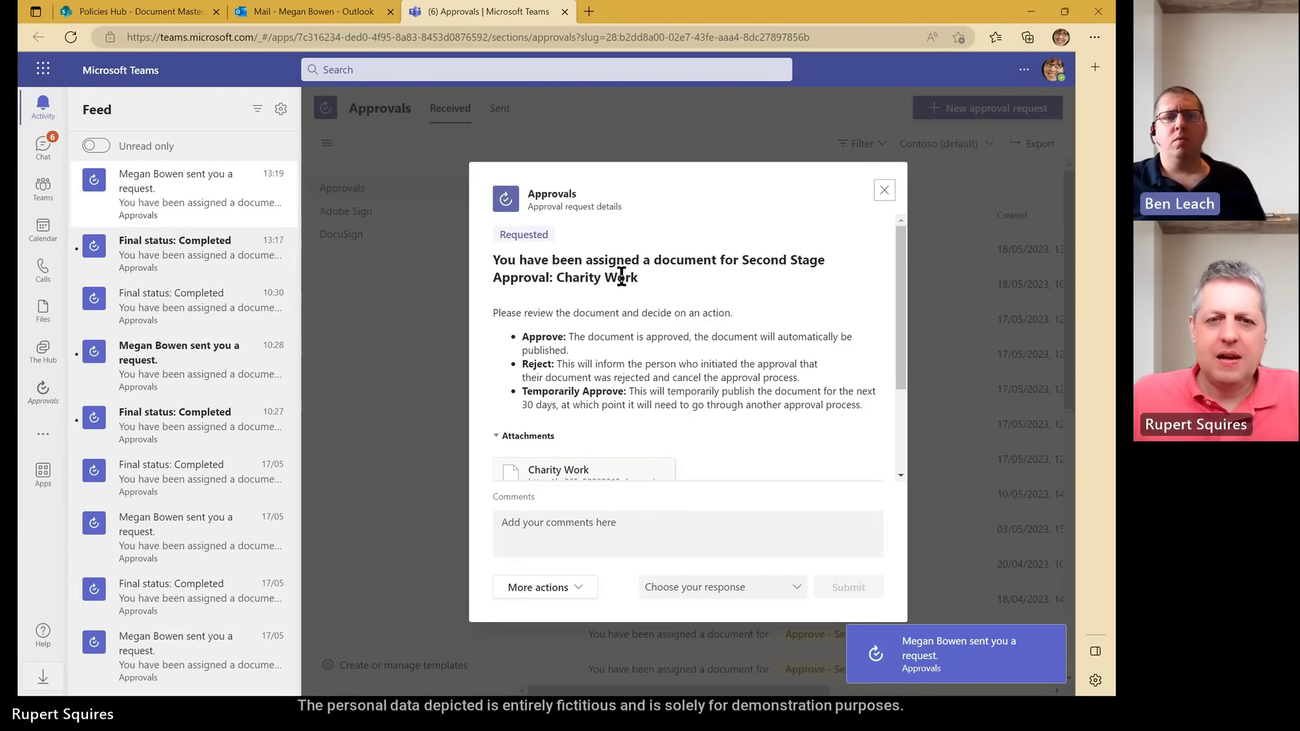
Review the second-stage request's Approve, Reject and Temporarily Approve options, its attachment and its status.
scroll(627, 310, "down", 1)
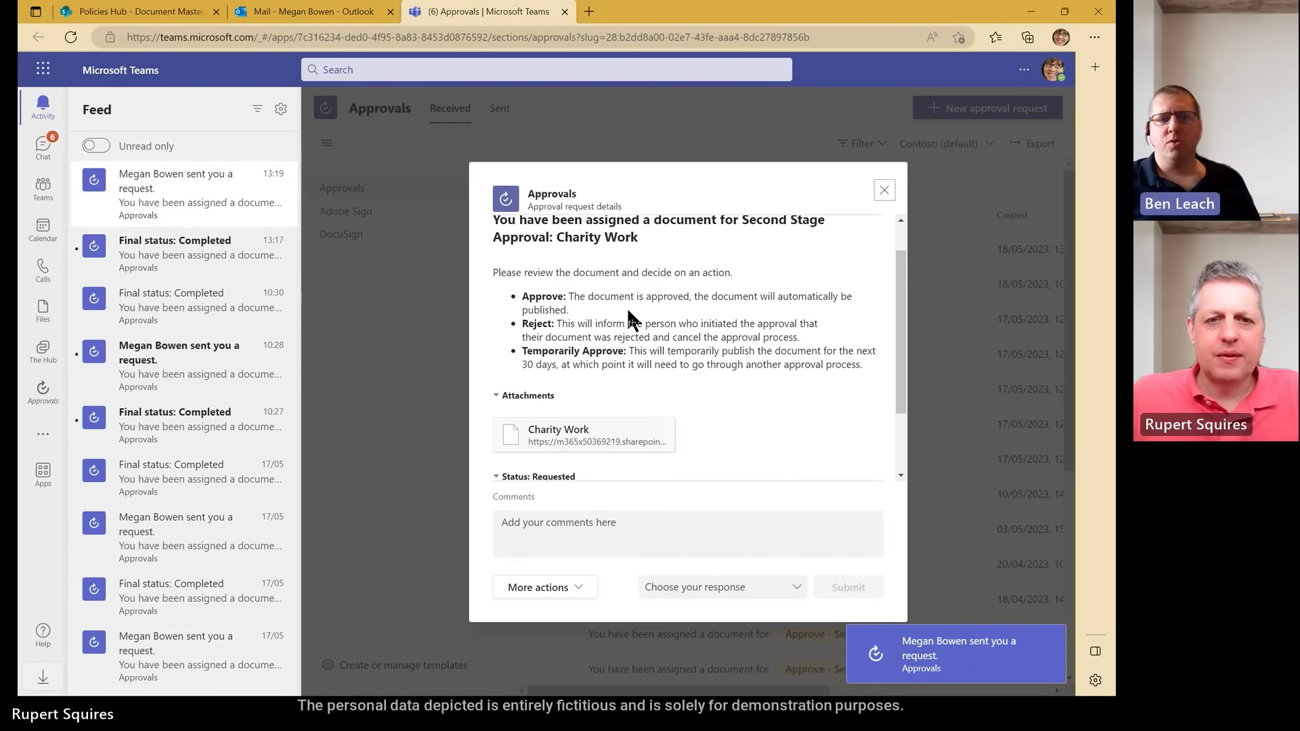
scroll(627, 307, "down", 1)
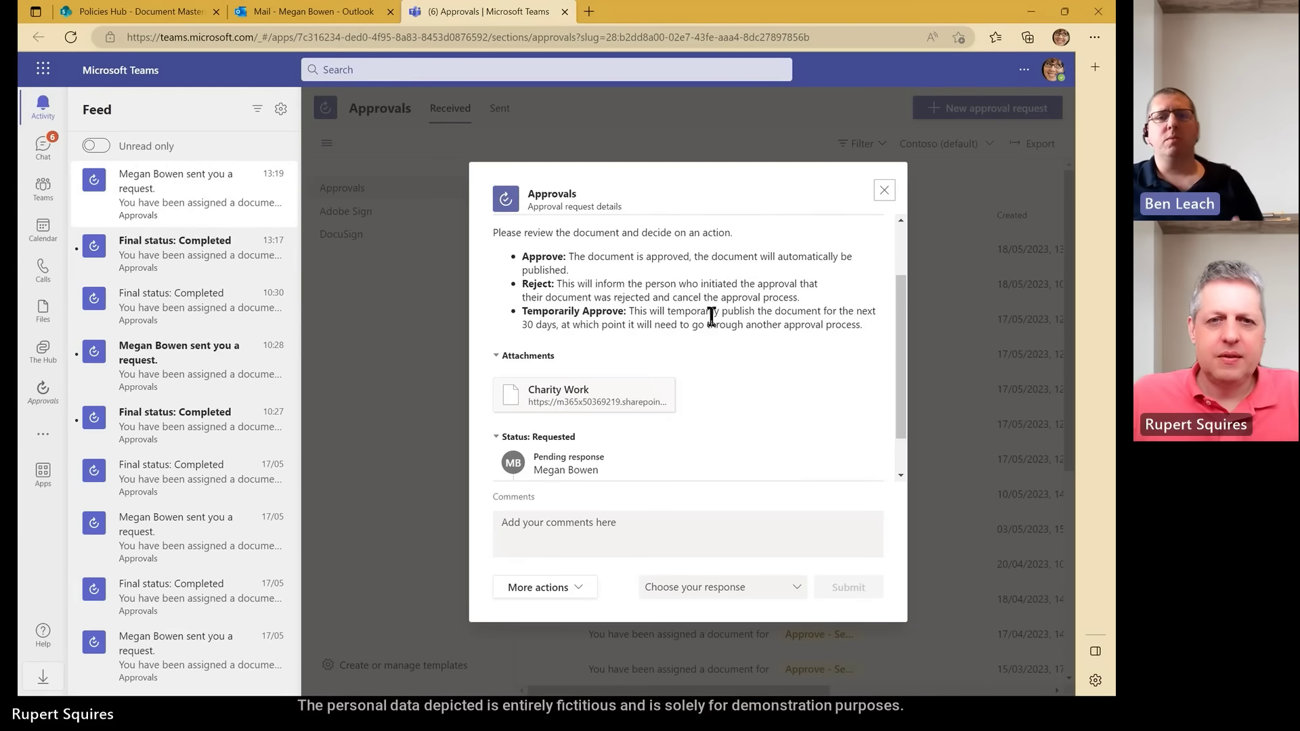
scroll(643, 305, "down", 1)
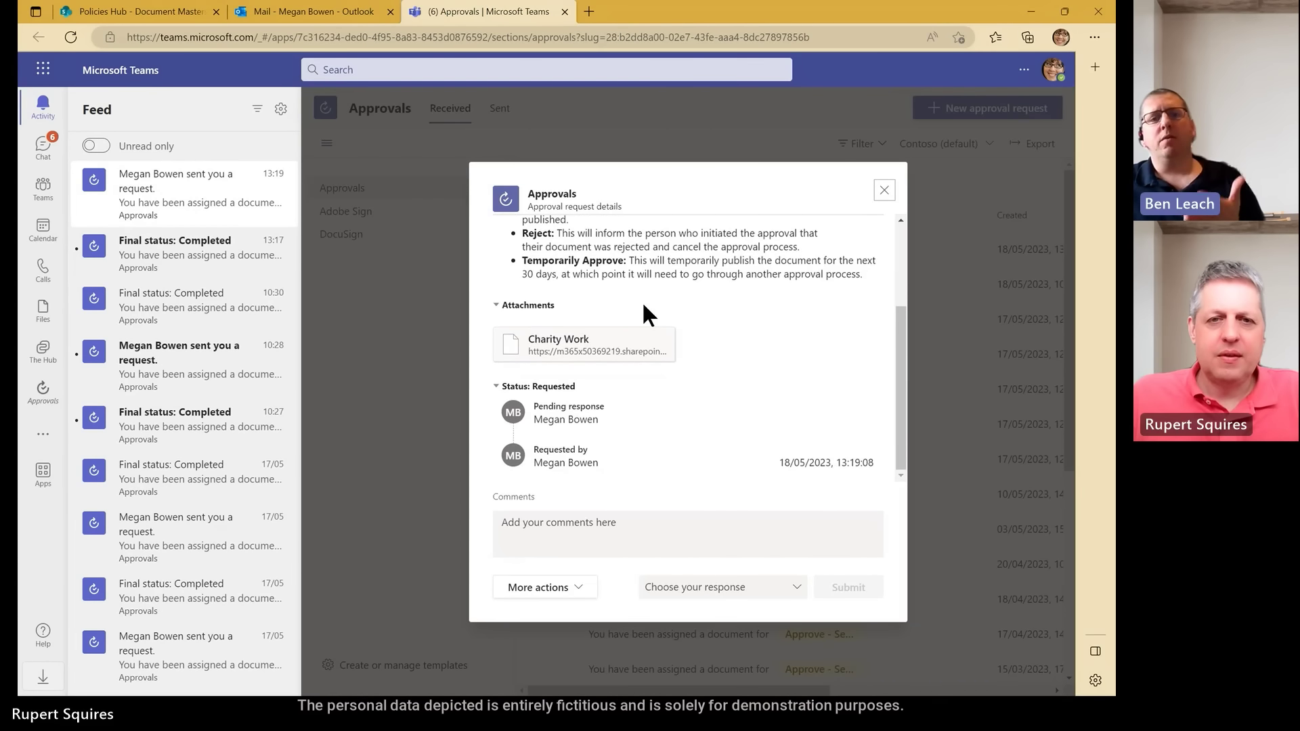
scroll(643, 312, "up", 2)
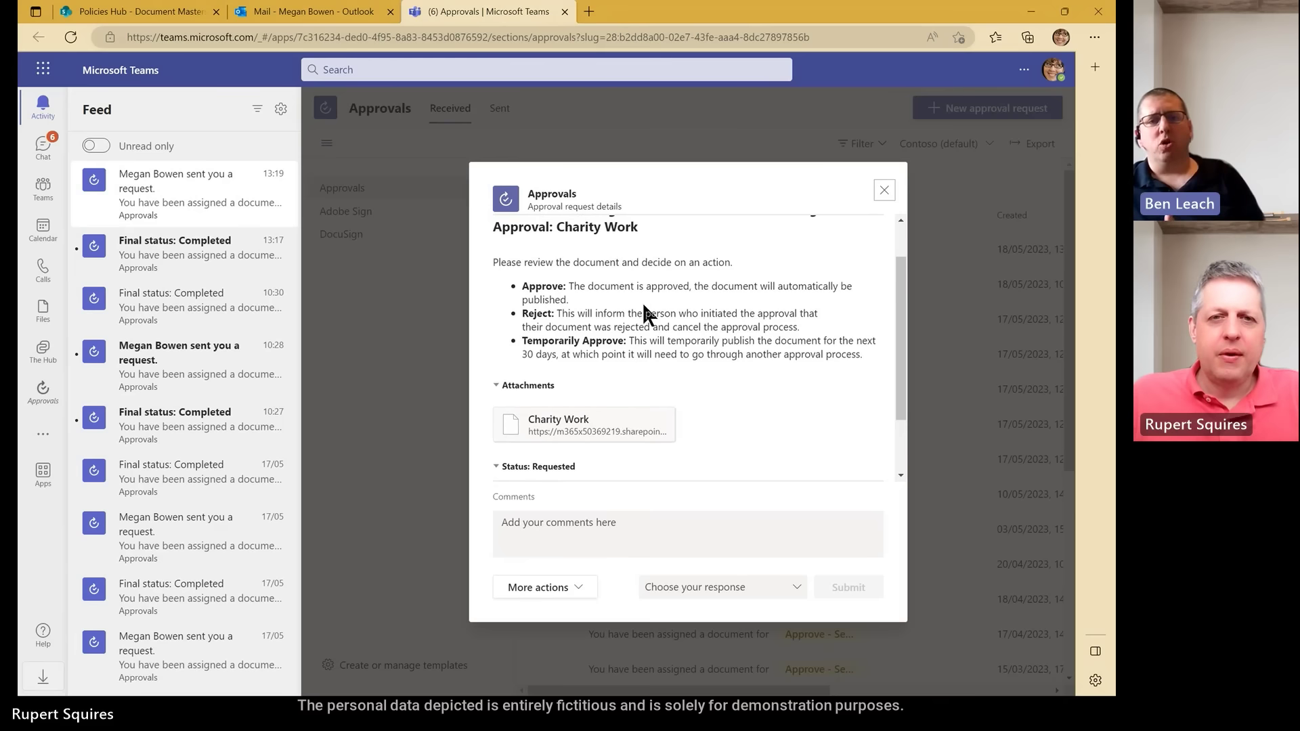
left_click_drag(521, 284, 894, 381)
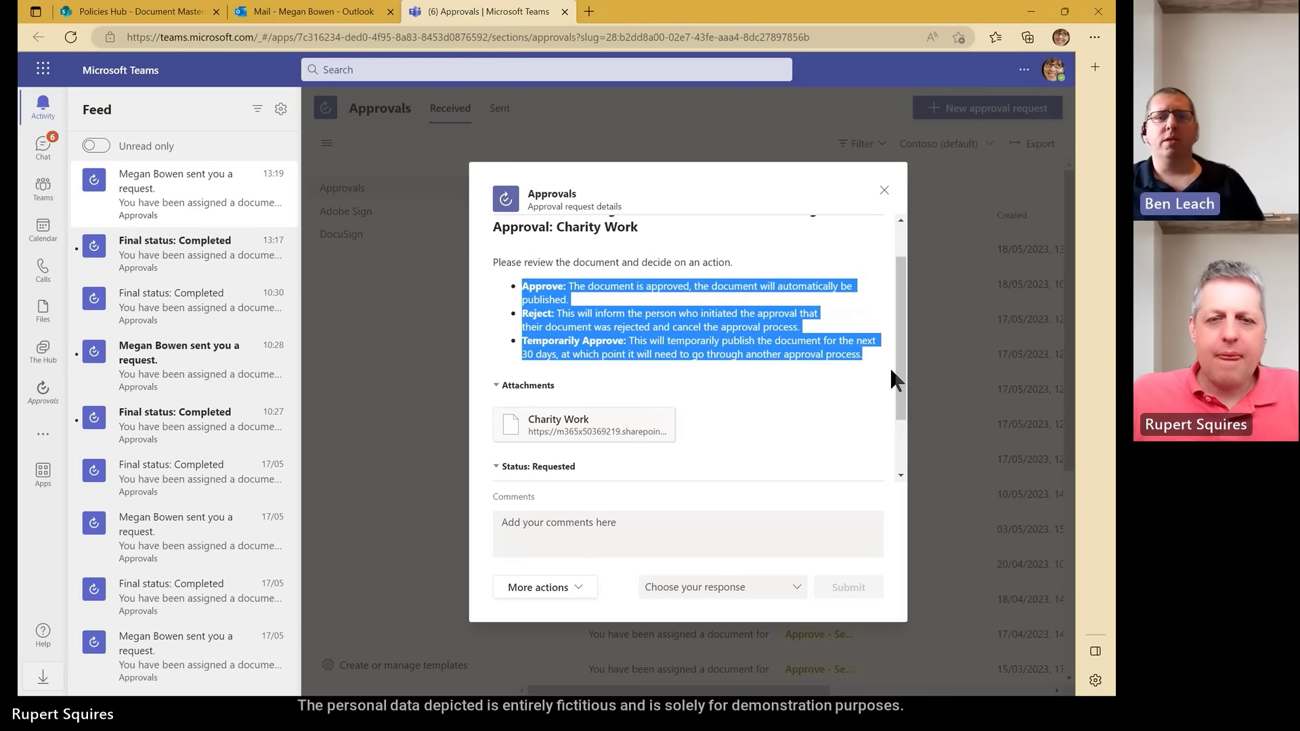
left_click(566, 318)
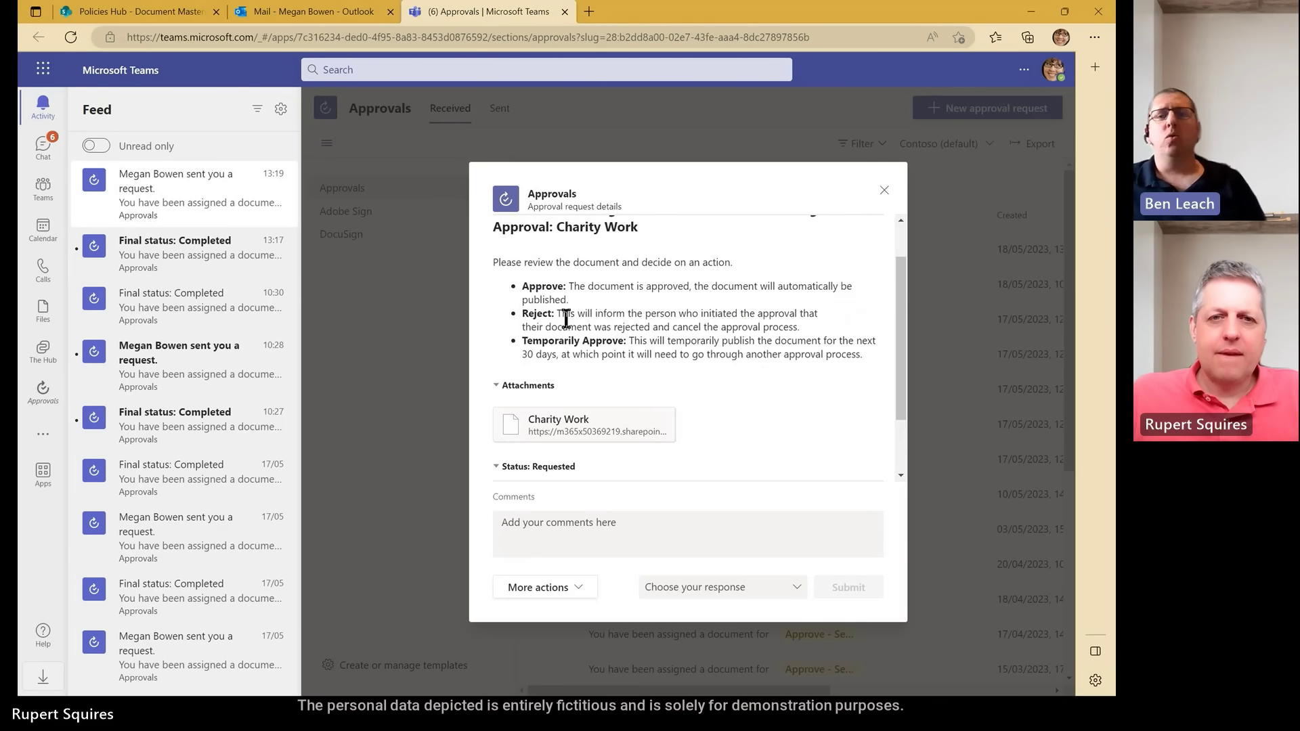
Read the Temporarily Approve explanation in the Charity Work second-stage request, including its publishing period and follow-up approval.
left_click_drag(523, 340, 870, 369)
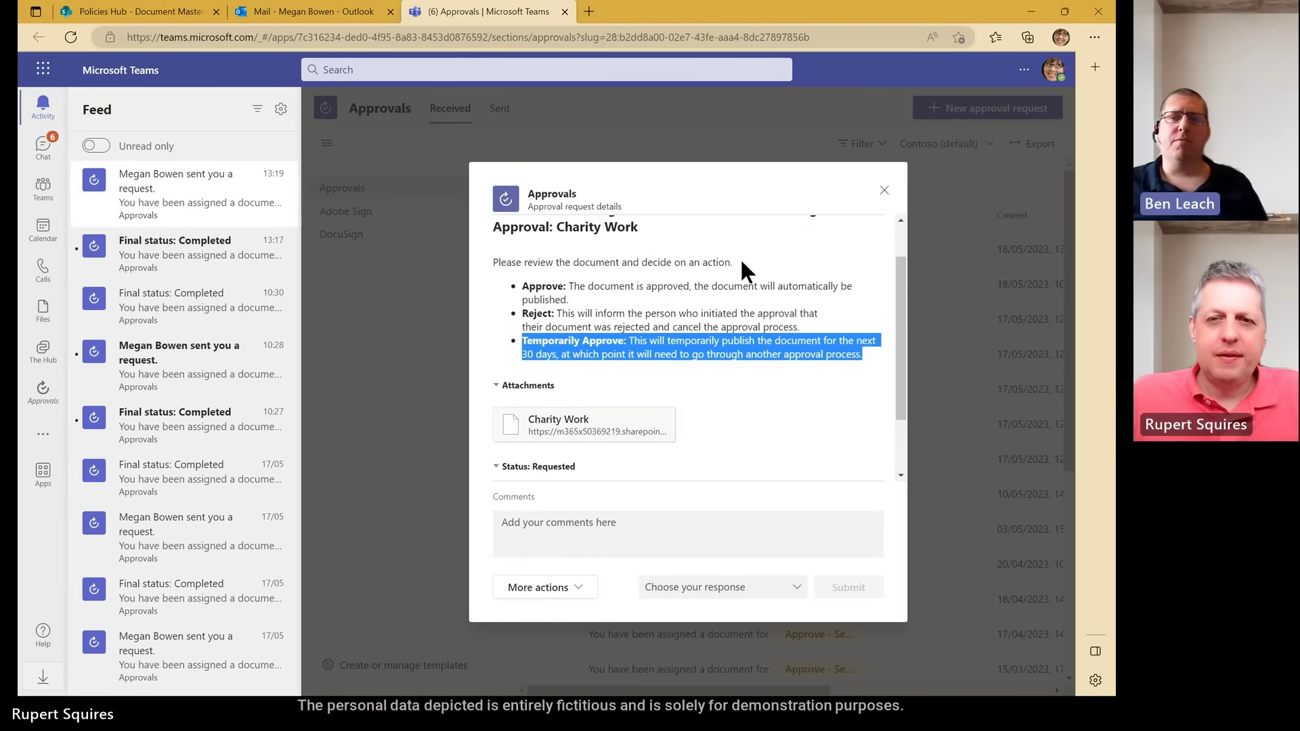
scroll(742, 262, "down", 1)
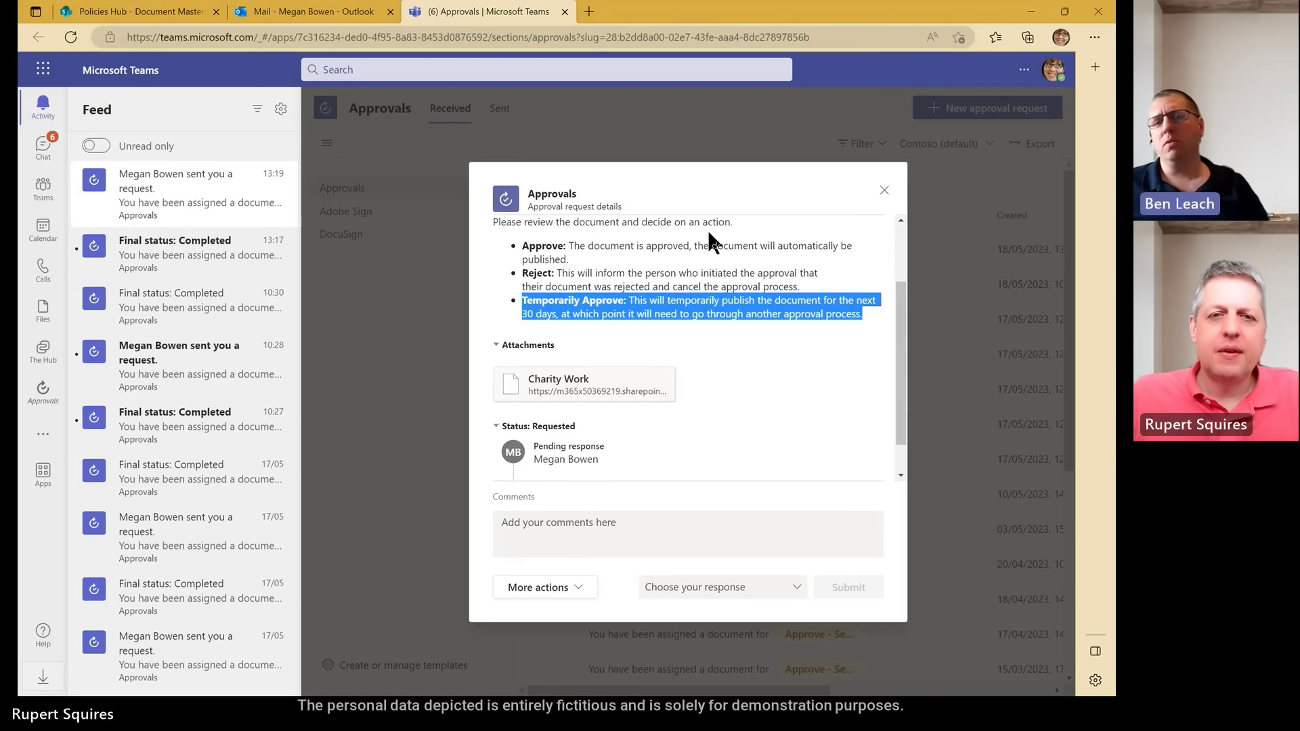
scroll(708, 264, "up", 1)
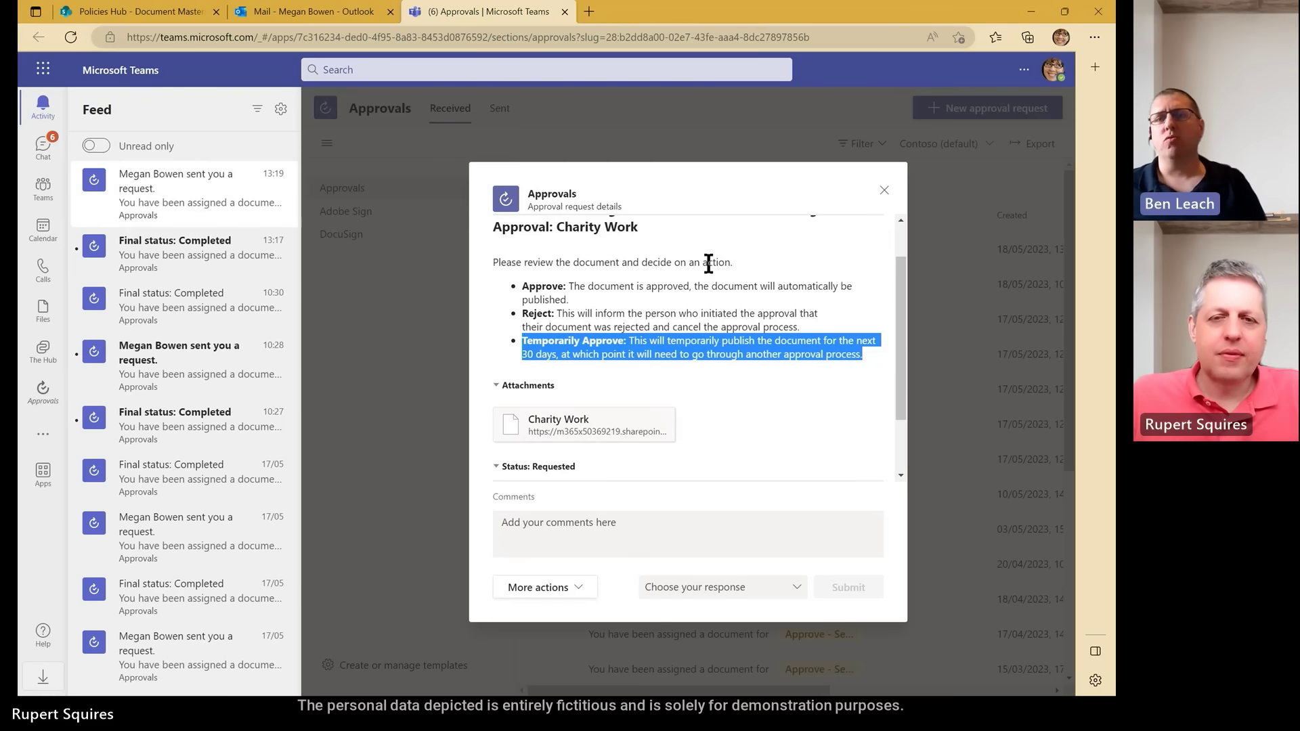
left_click(721, 313)
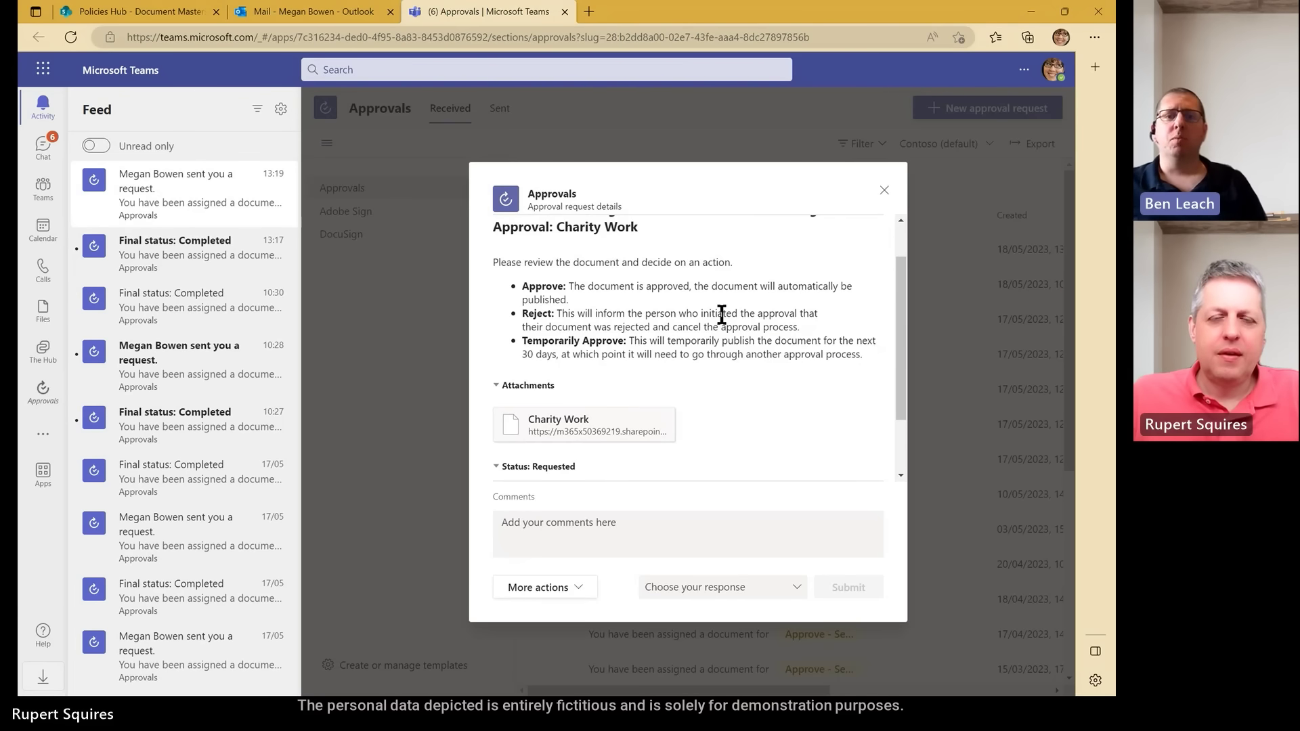
scroll(722, 313, "up", 1)
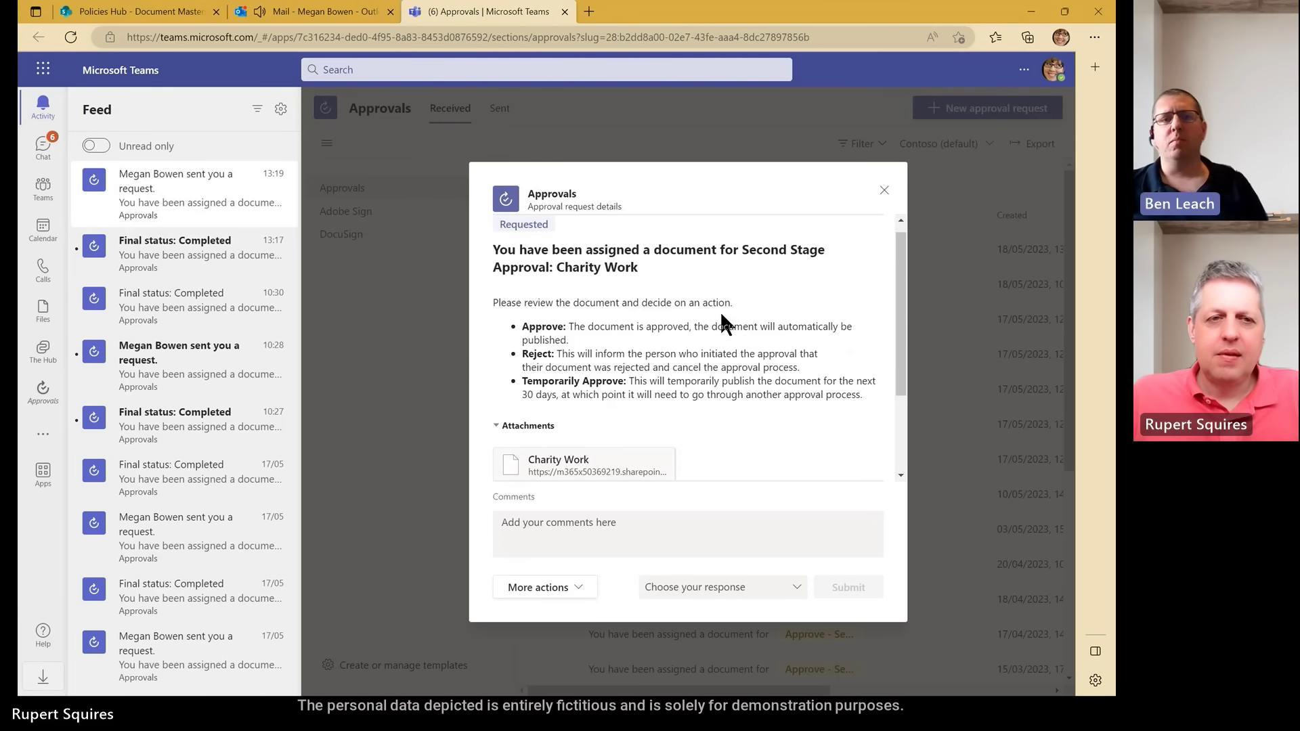
Respond to the Charity Work second-stage request with Approve (2 Years) and the comment "Excellent Work", and submit it.
left_click(550, 589)
left_click(568, 541)
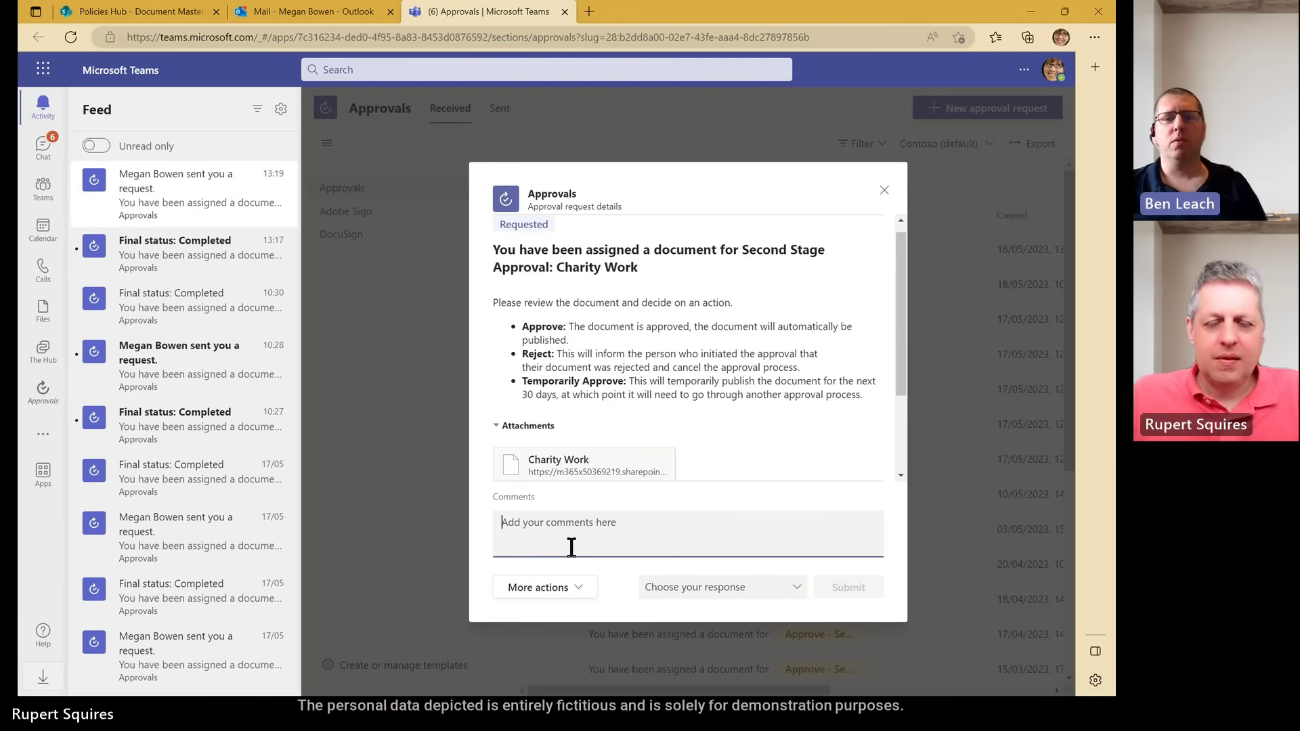
left_click(736, 596)
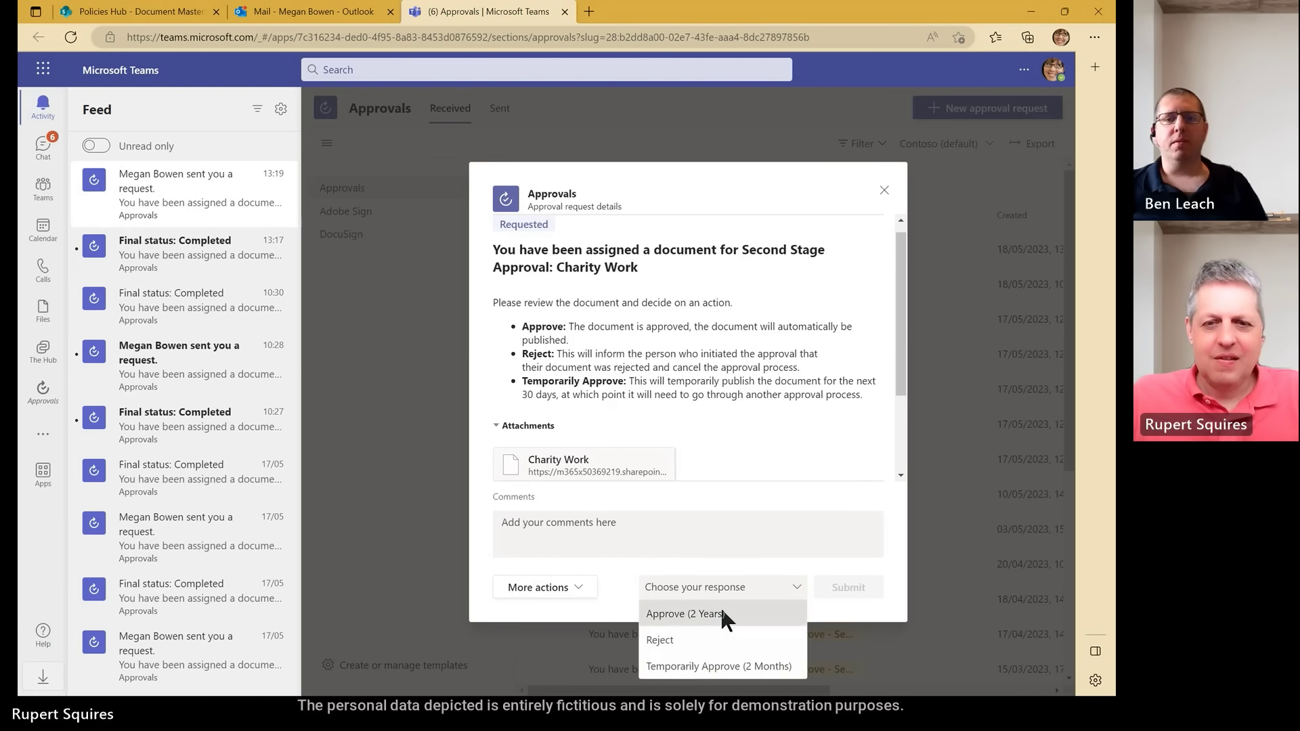
left_click(721, 613)
left_click(634, 522)
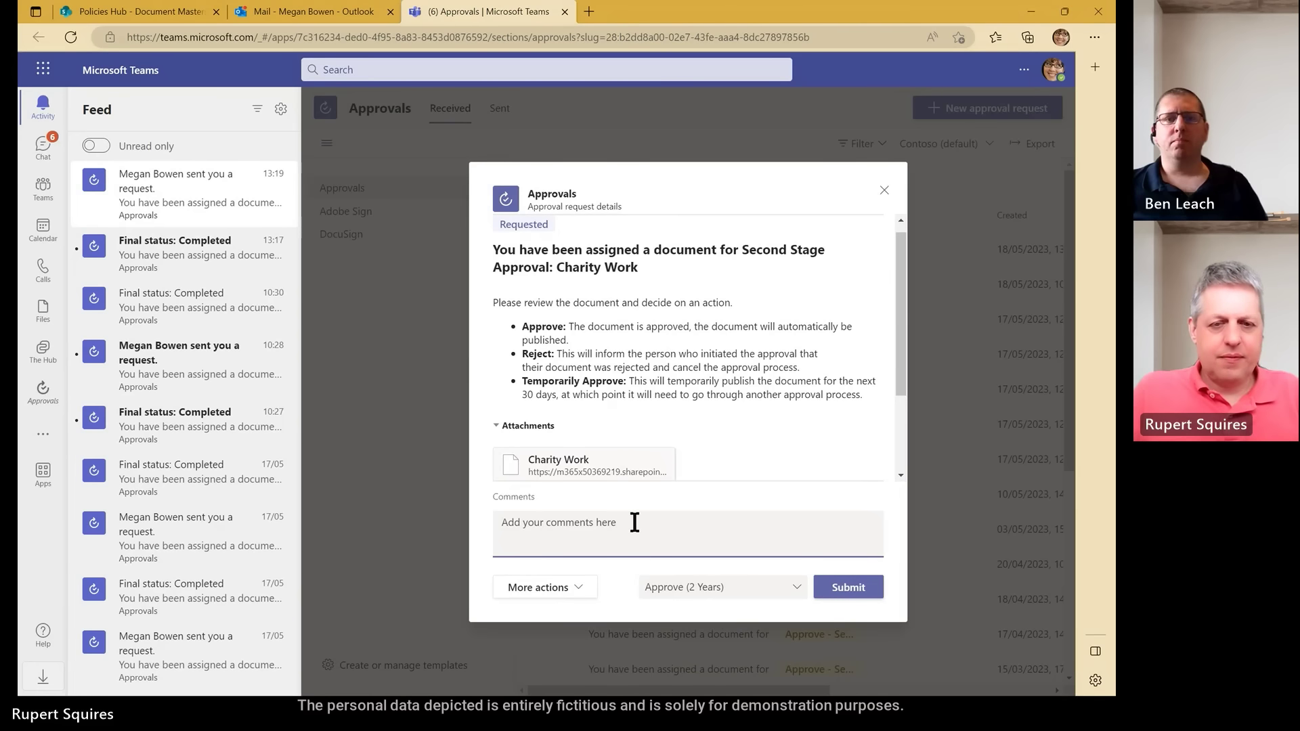
type("Excellent Work")
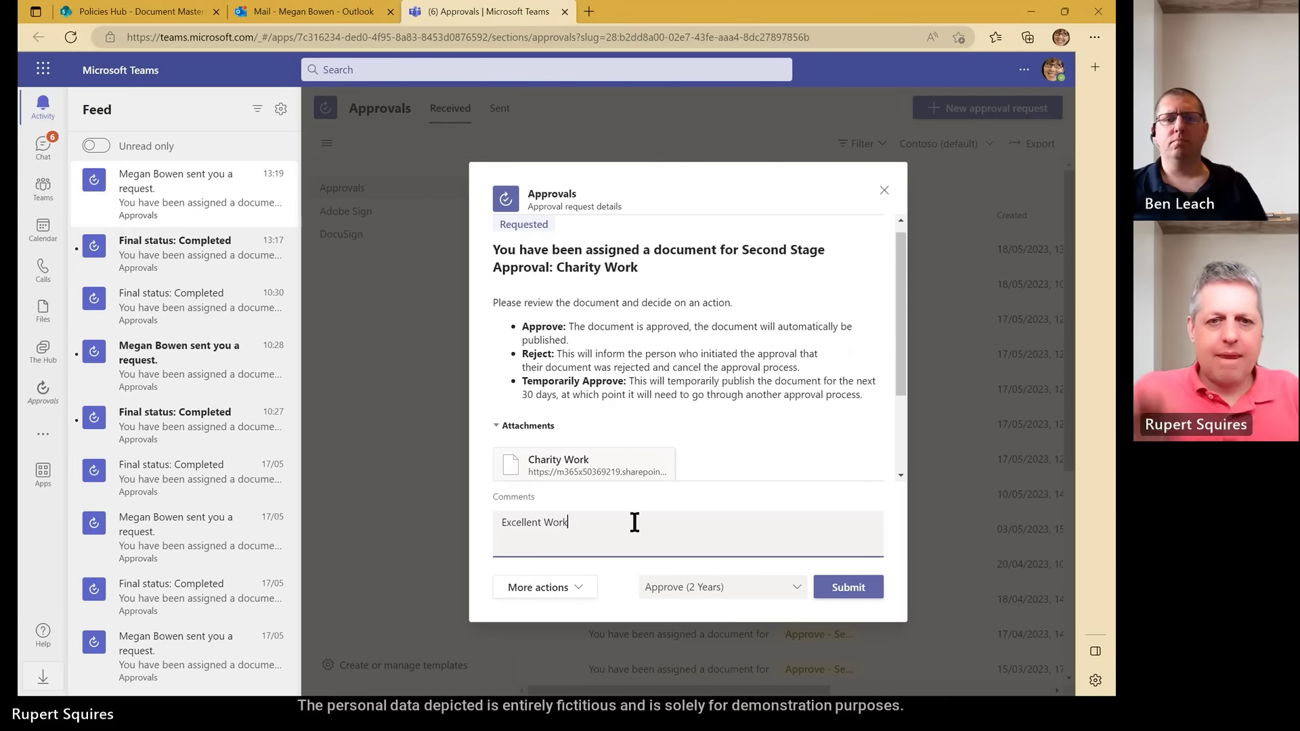
left_click(858, 589)
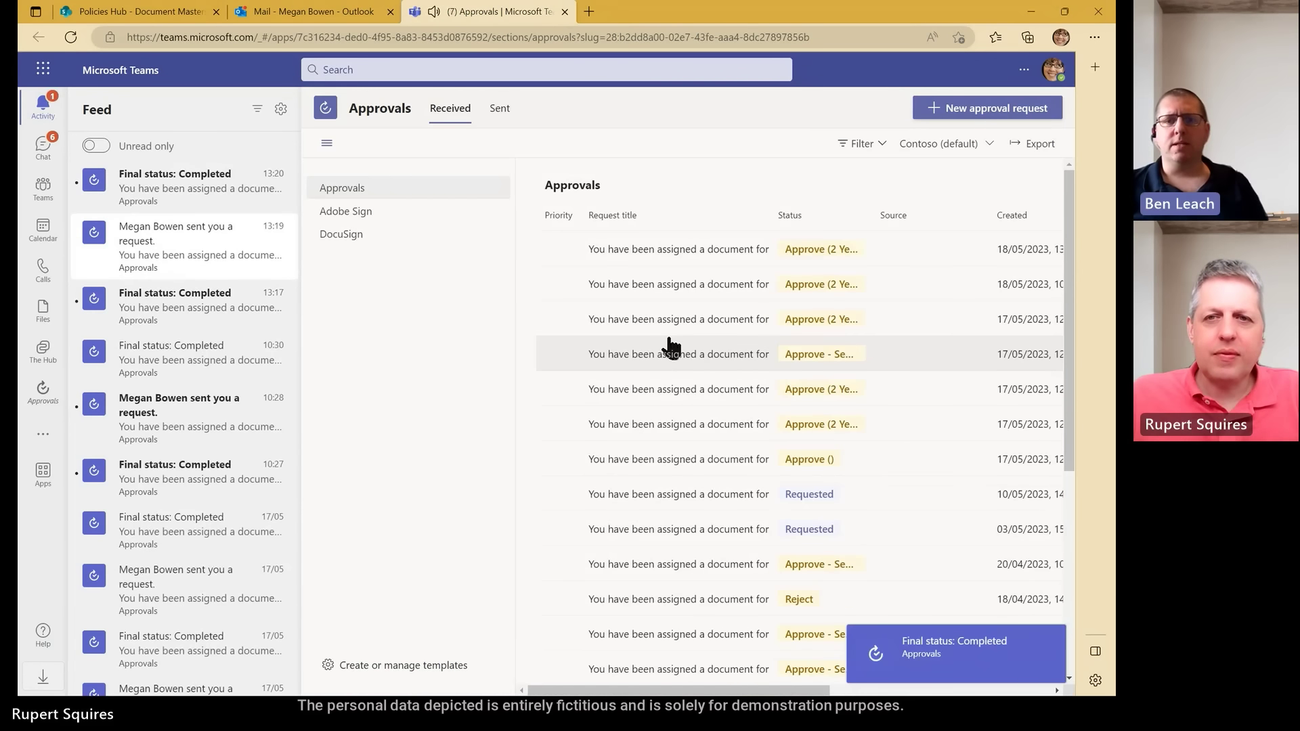
mouse_move(925, 666)
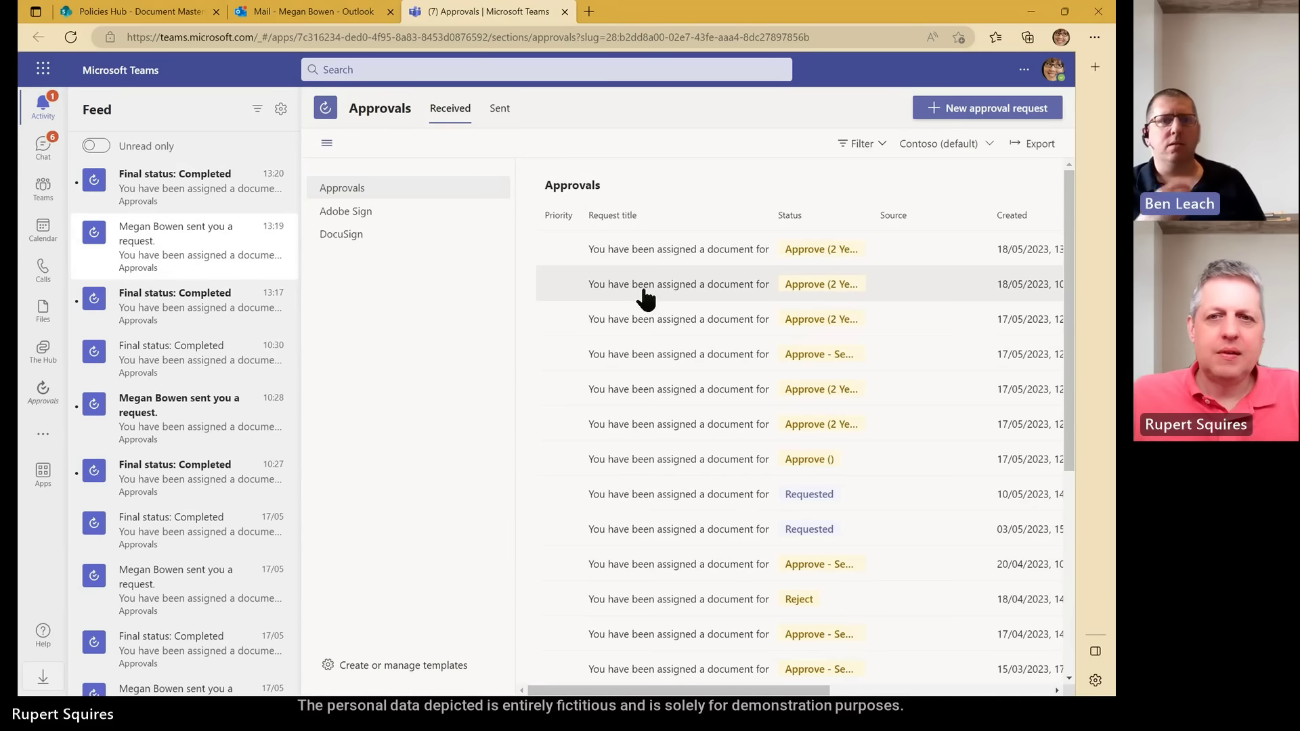
Switch to Outlook and read the Power Automate email about the second-stage approval of Charity Work, including its completion status.
left_click(306, 10)
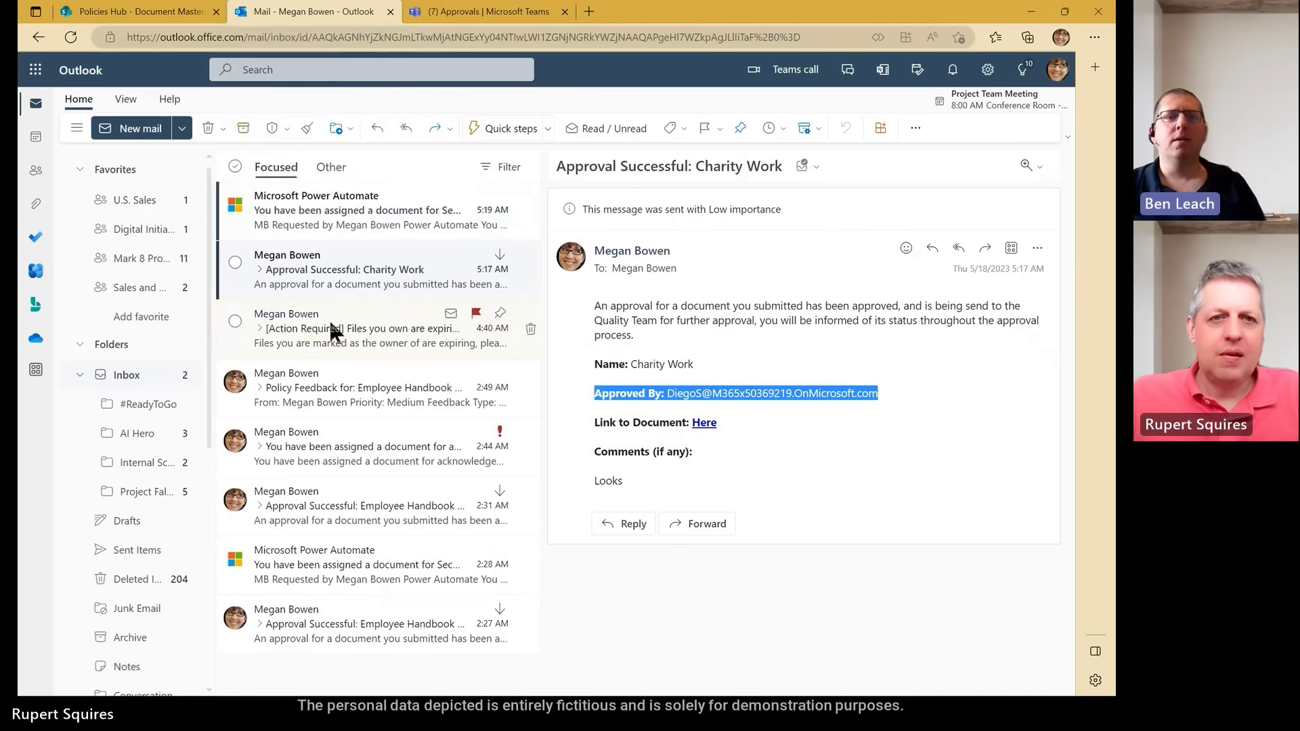
left_click(352, 232)
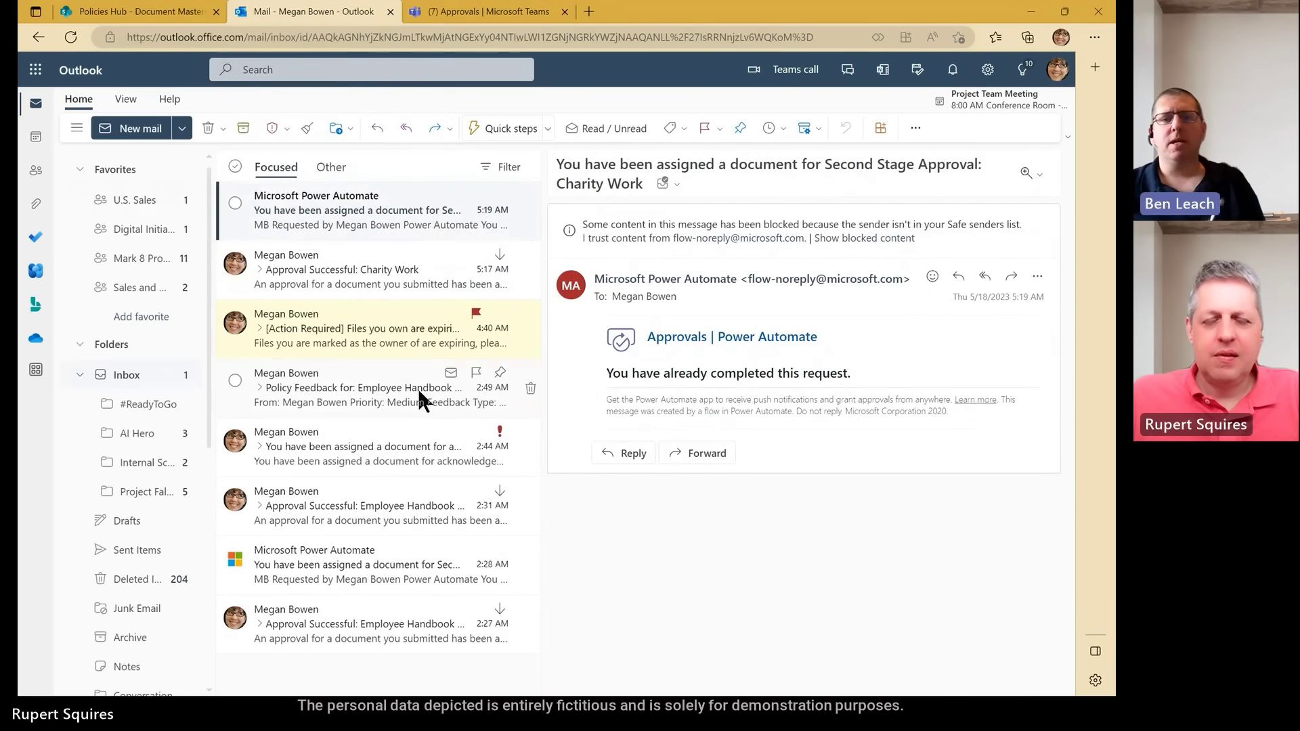
left_click_drag(605, 373, 859, 378)
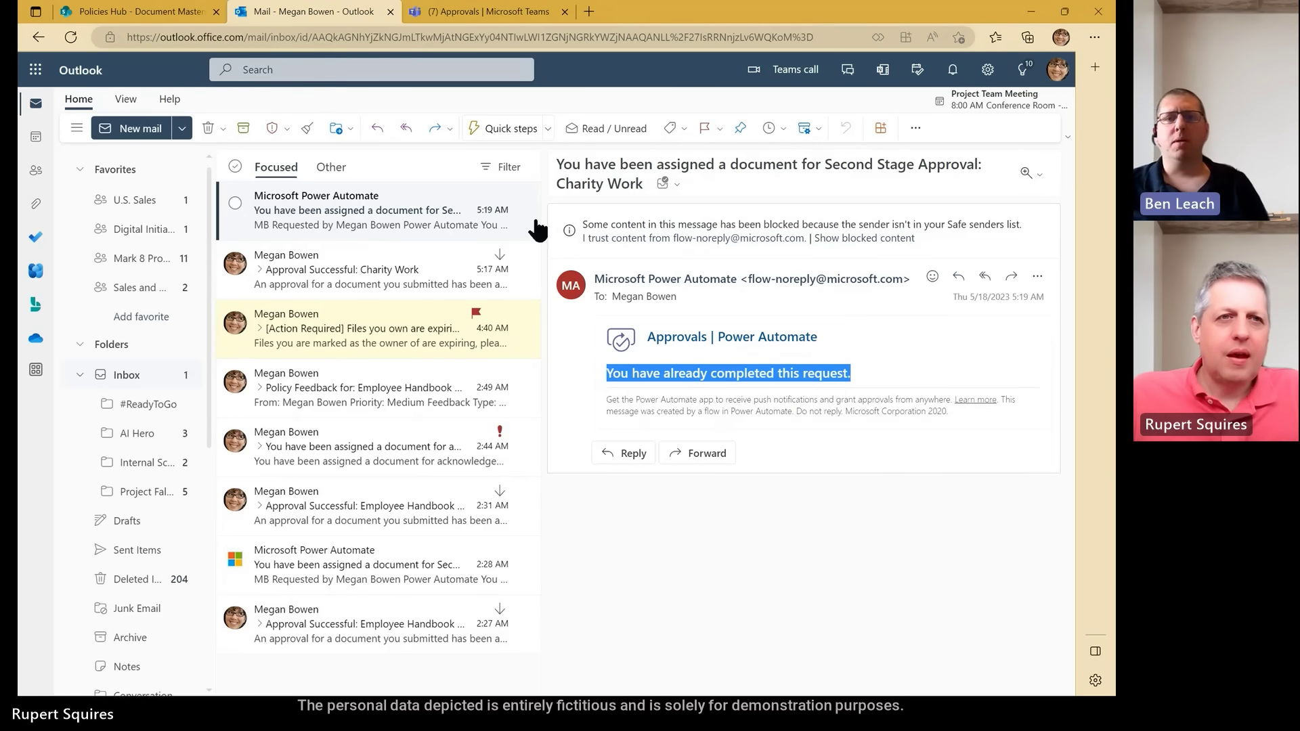
Return to SharePoint's Document Masters library and examine Charity Work's next review date, issue, approval and quality approval columns.
left_click(122, 14)
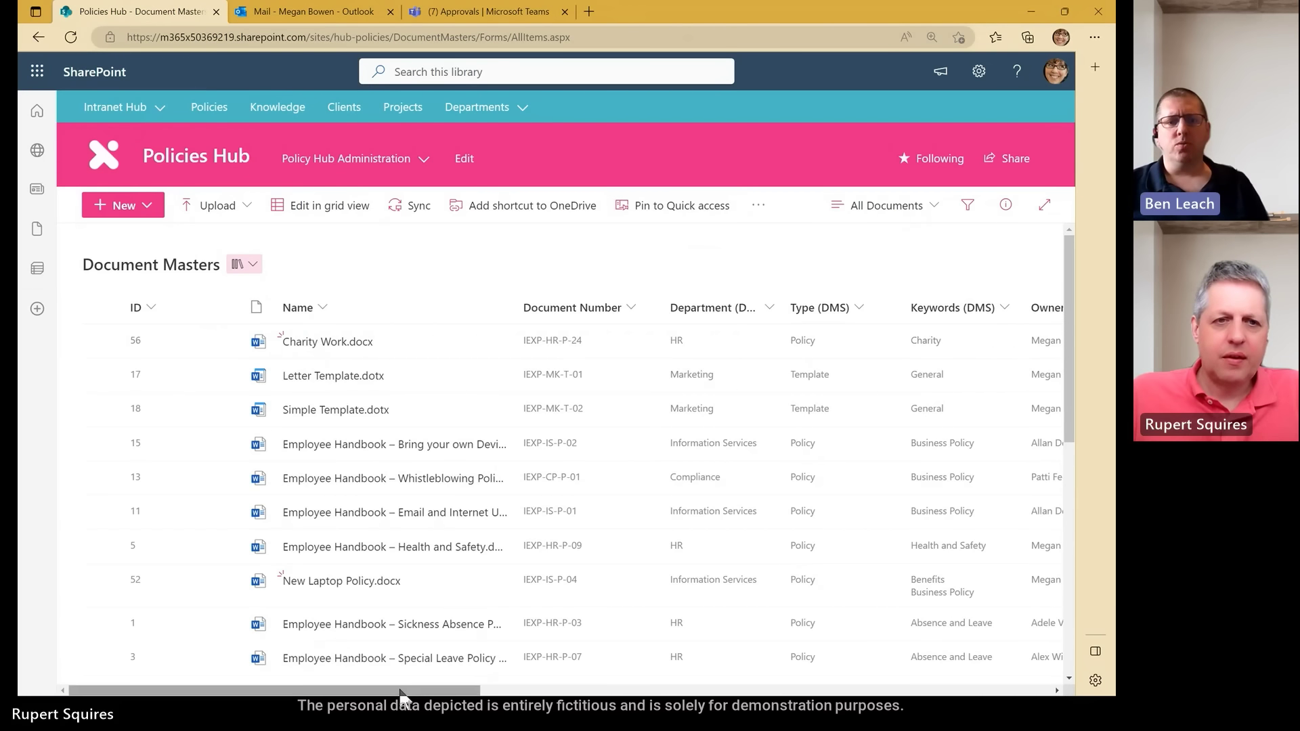
left_click_drag(406, 691, 826, 675)
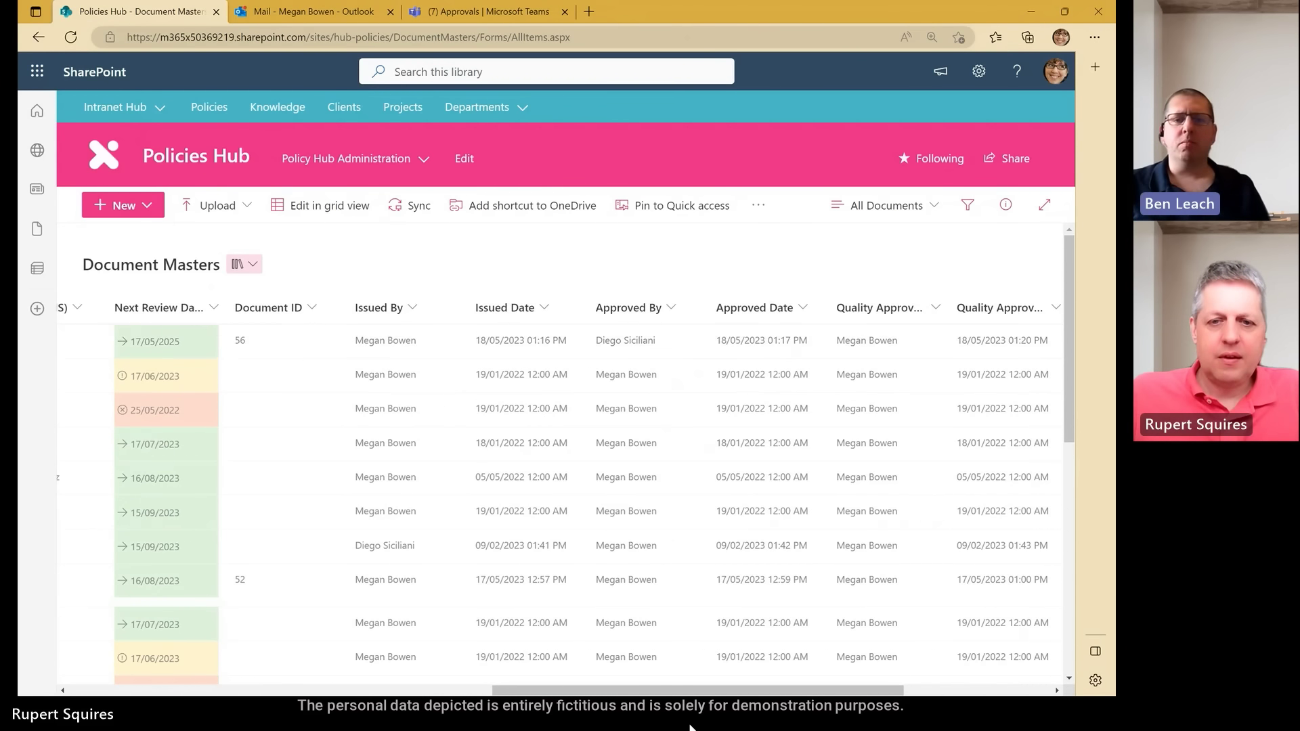
left_click_drag(693, 690, 878, 692)
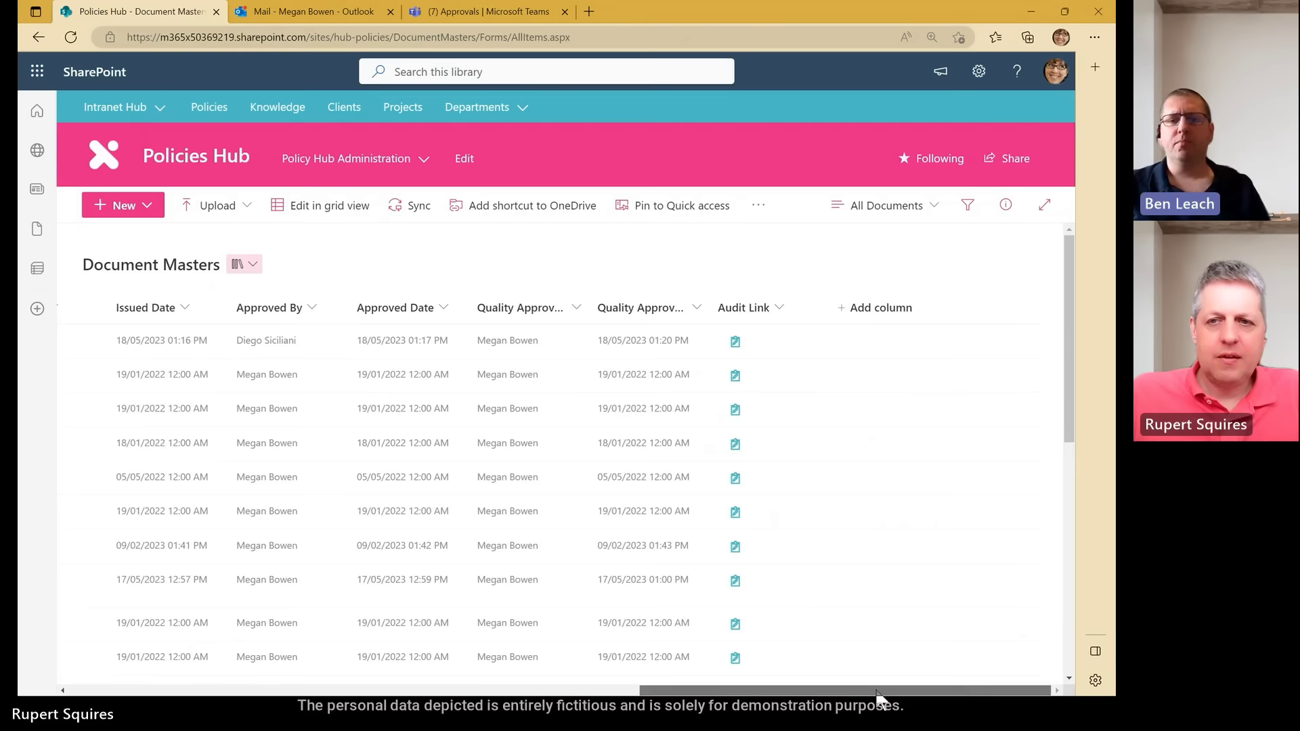
Open the audit log for Charity Work and review its actions, comments, approvers and dates.
left_click(736, 342)
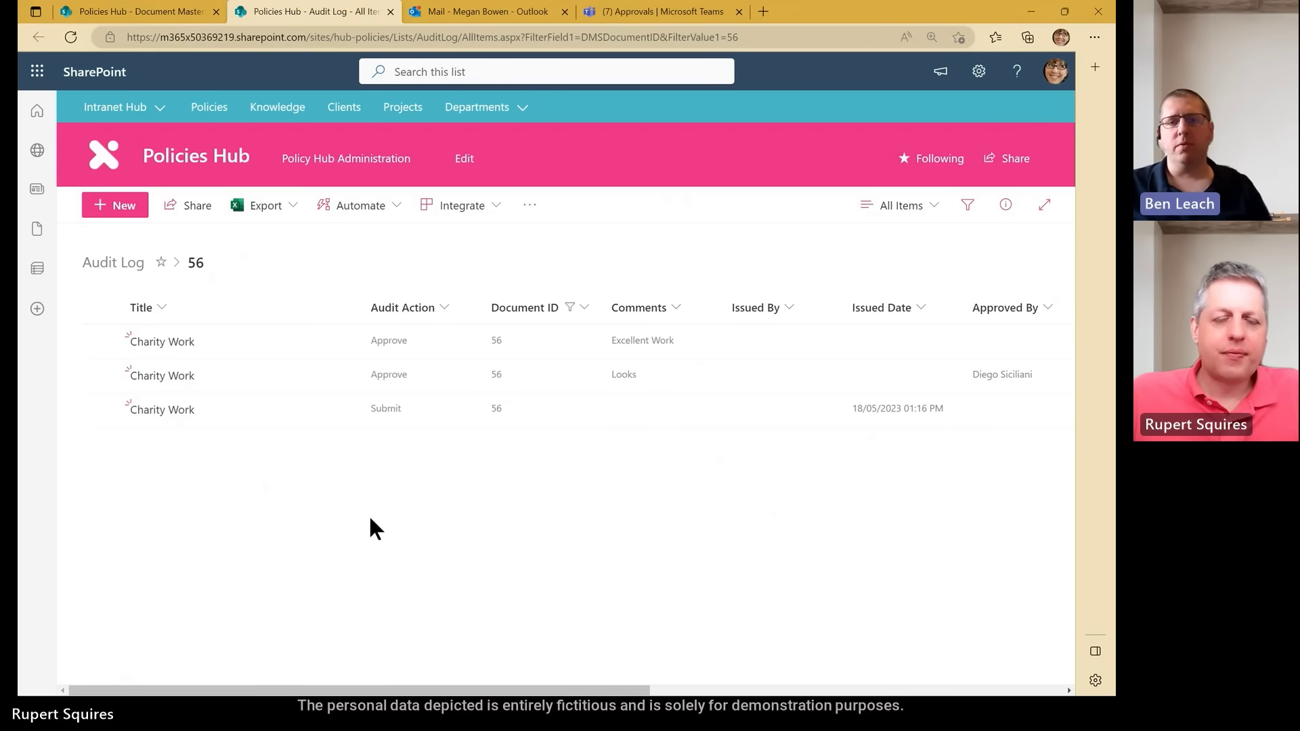
left_click_drag(423, 690, 904, 694)
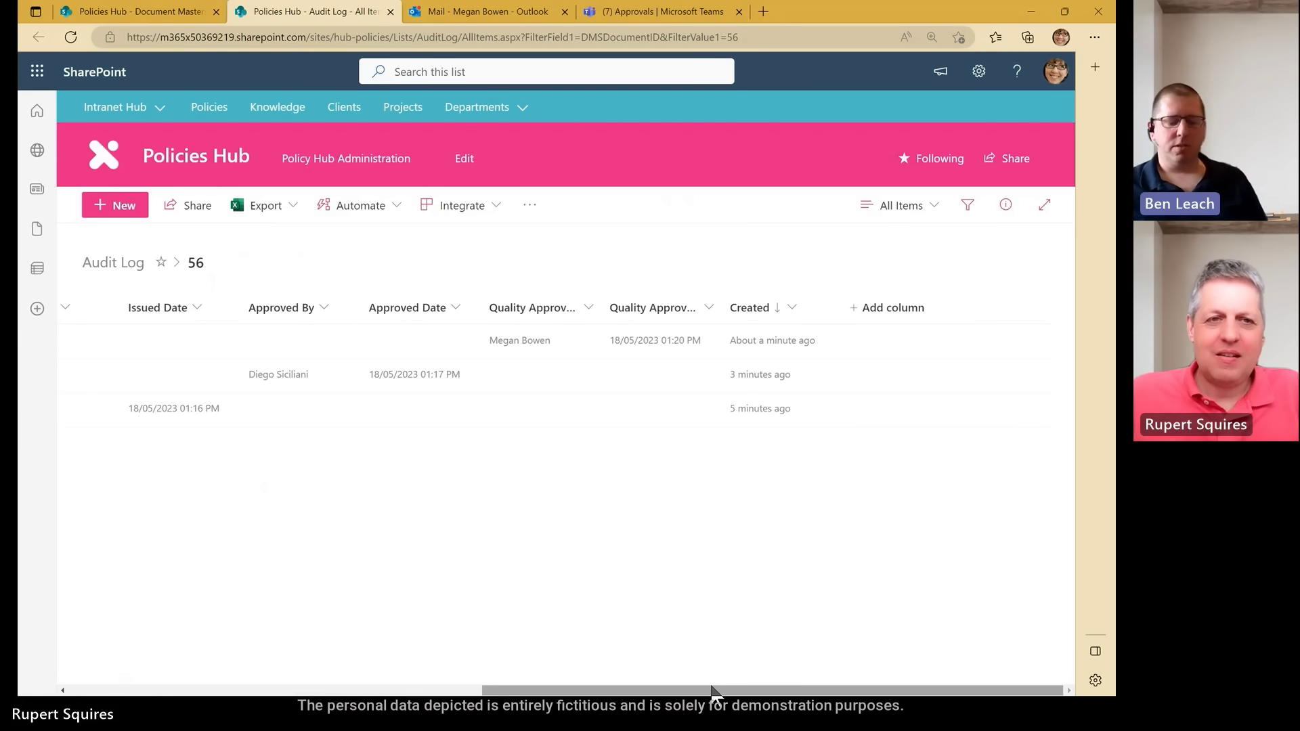
left_click_drag(712, 691, 298, 691)
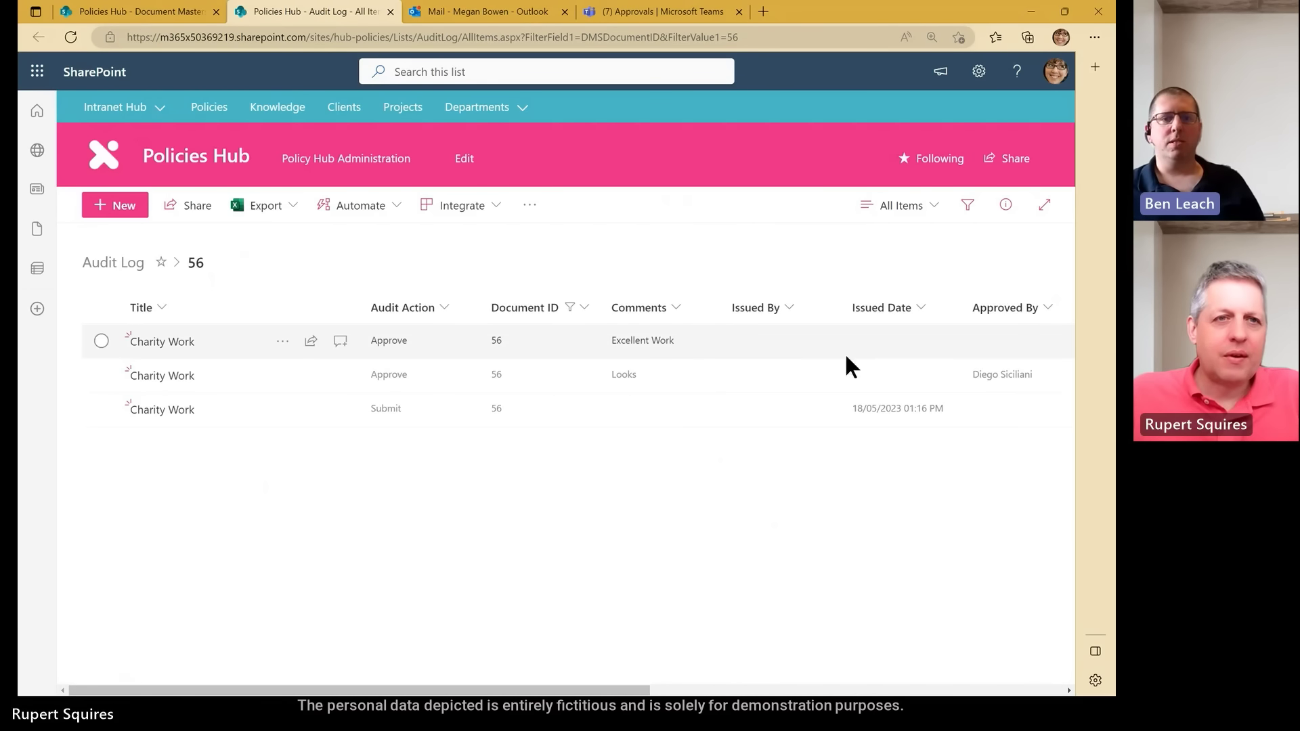
Open the Policies Hub's published Documents library and select Charity Work.pdf in the HR department group.
left_click(196, 163)
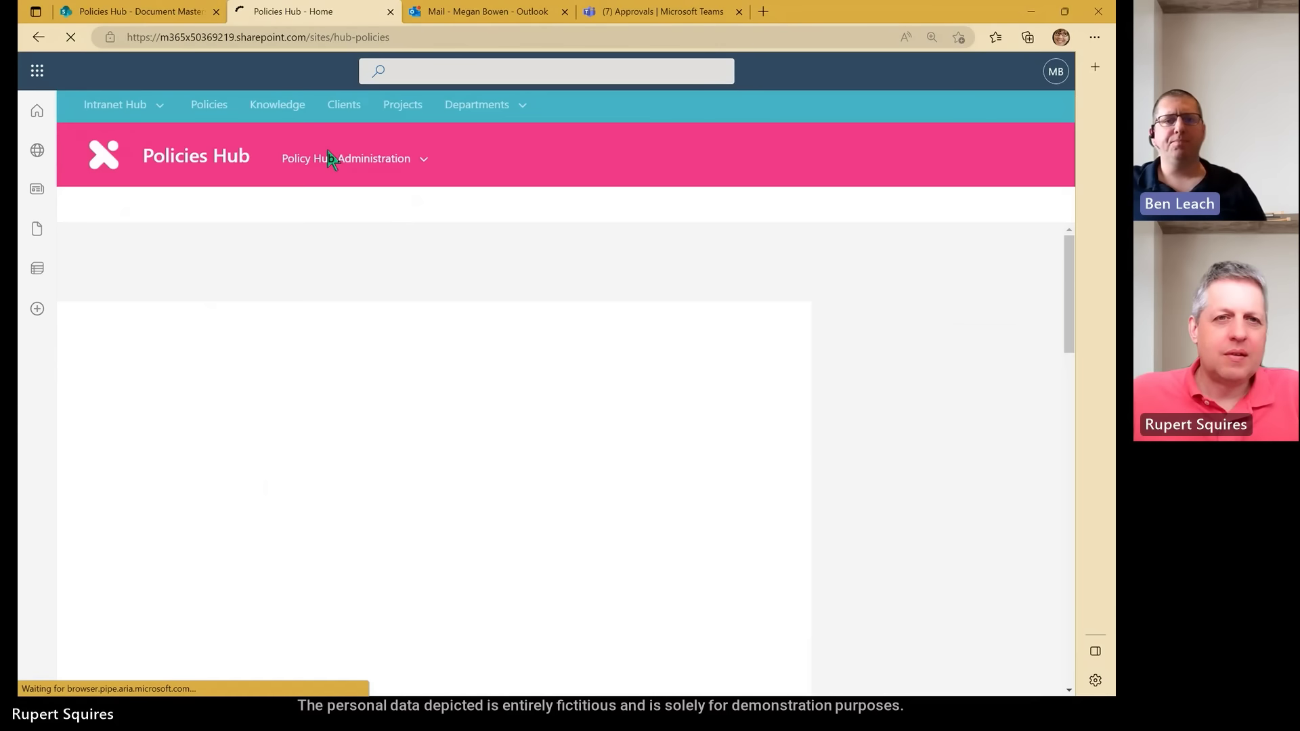
mouse_move(328, 161)
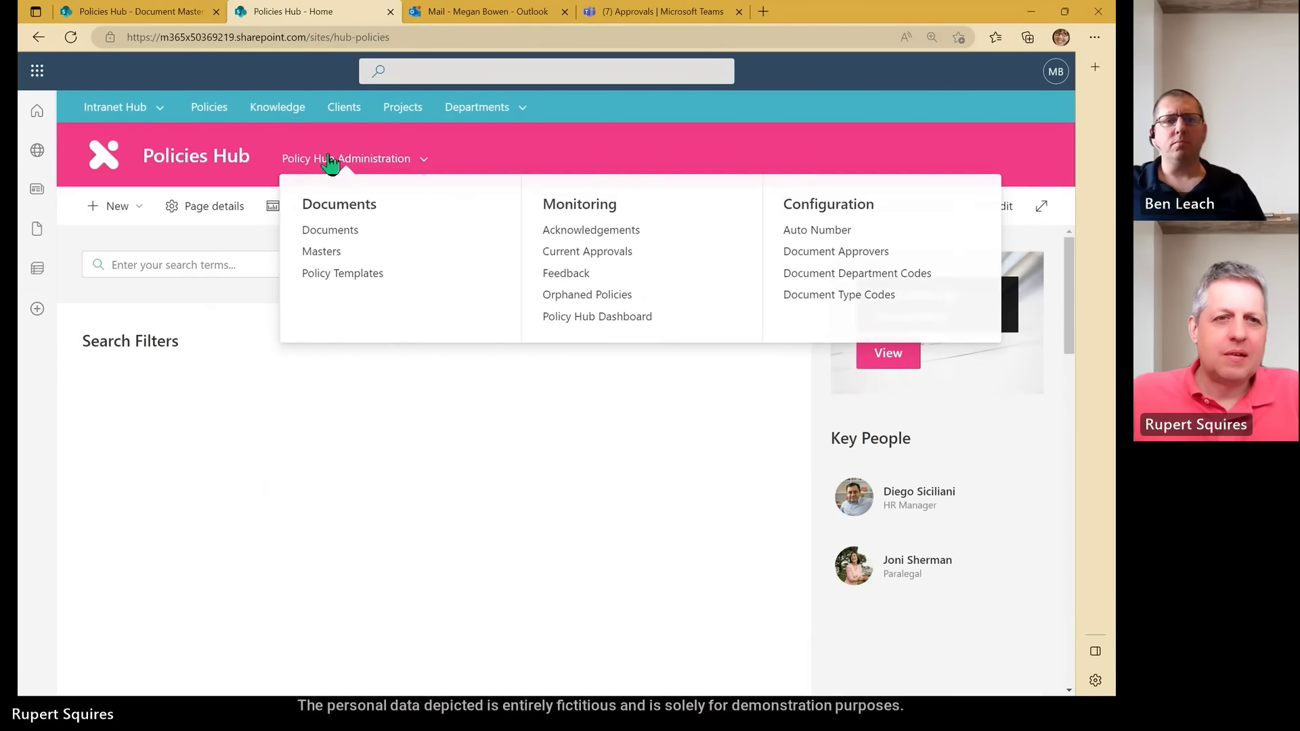
left_click(317, 235)
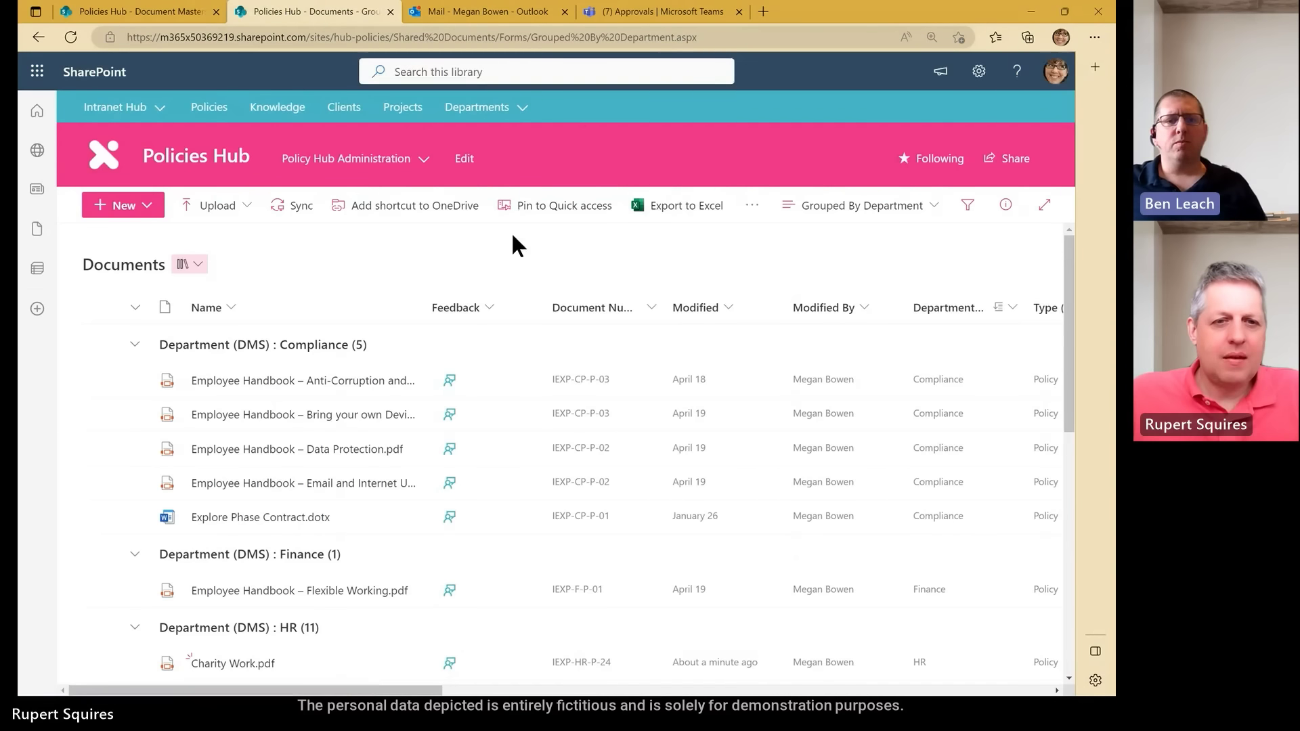
scroll(333, 537, "down", 1)
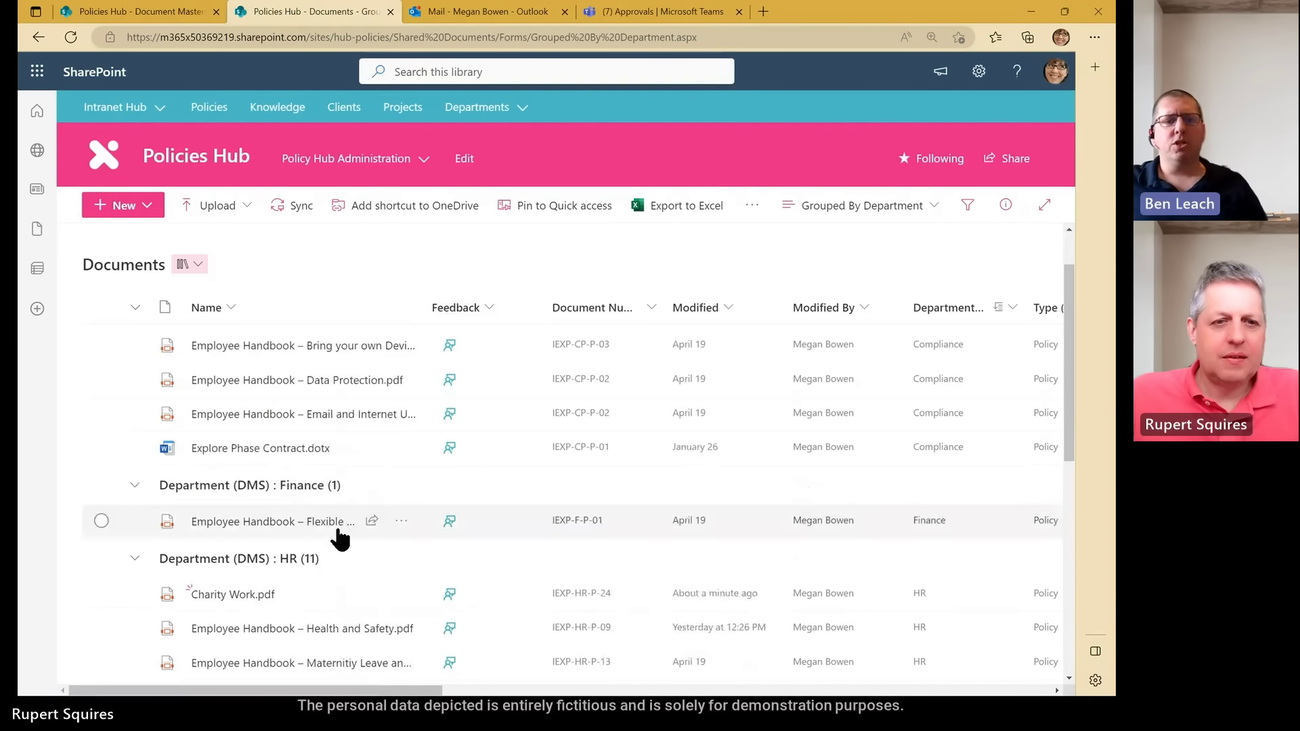
left_click(319, 593)
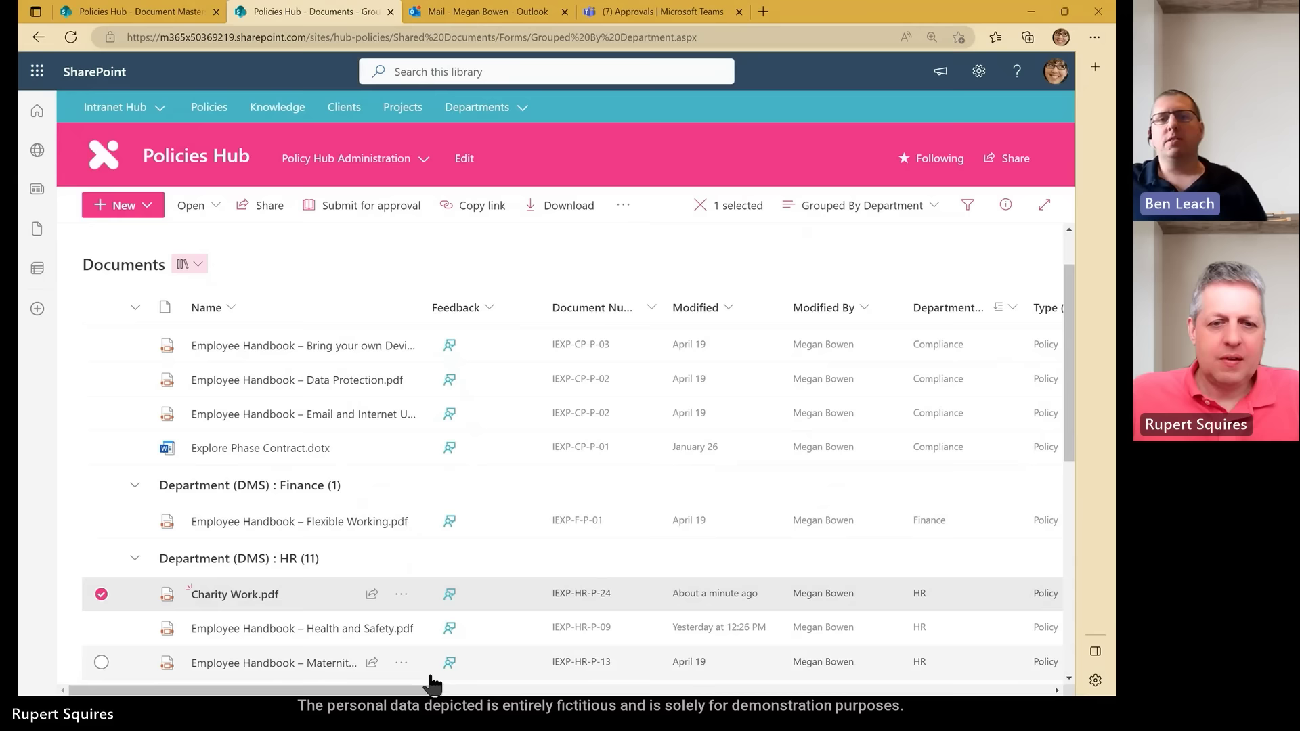
mouse_move(432, 689)
left_mouse_down()
mouse_move(914, 697)
mouse_move(409, 694)
left_mouse_up()
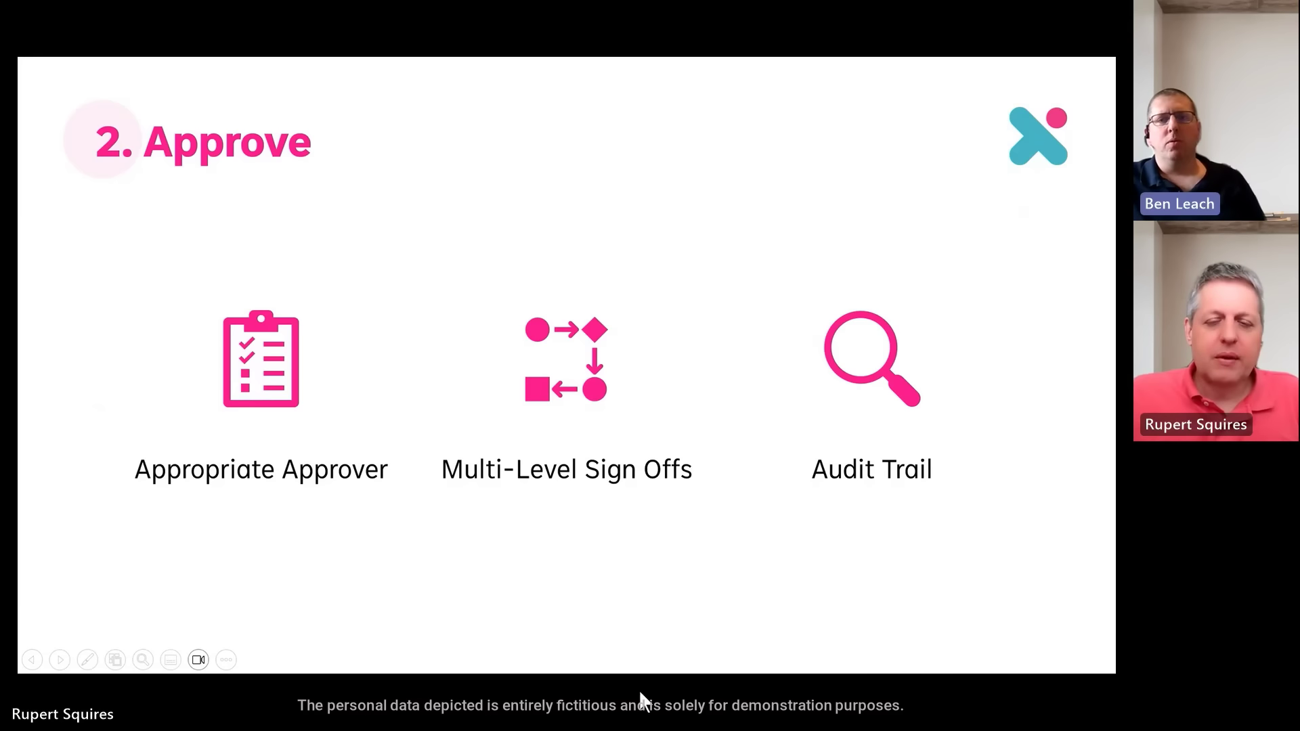
Switch from the slideshow back to the browser and open the Policies Hub home page.
mouse_move(641, 730)
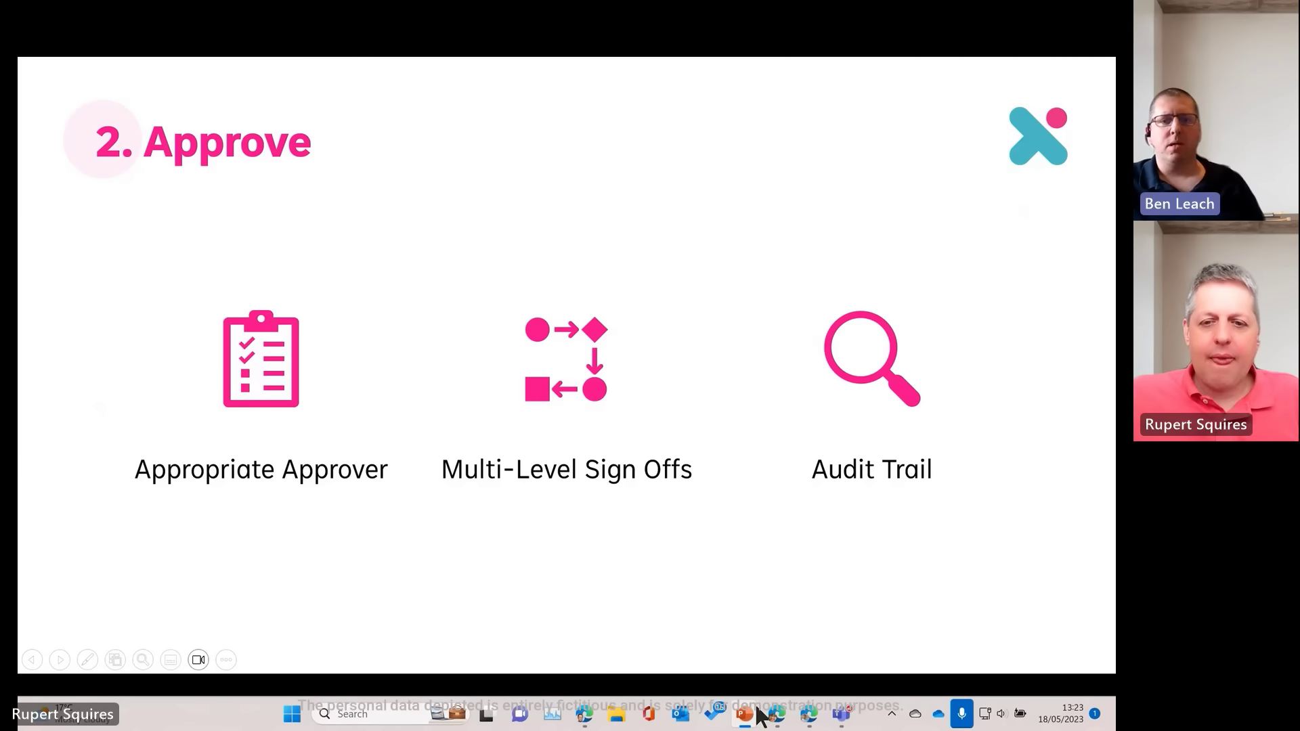
left_click(779, 718)
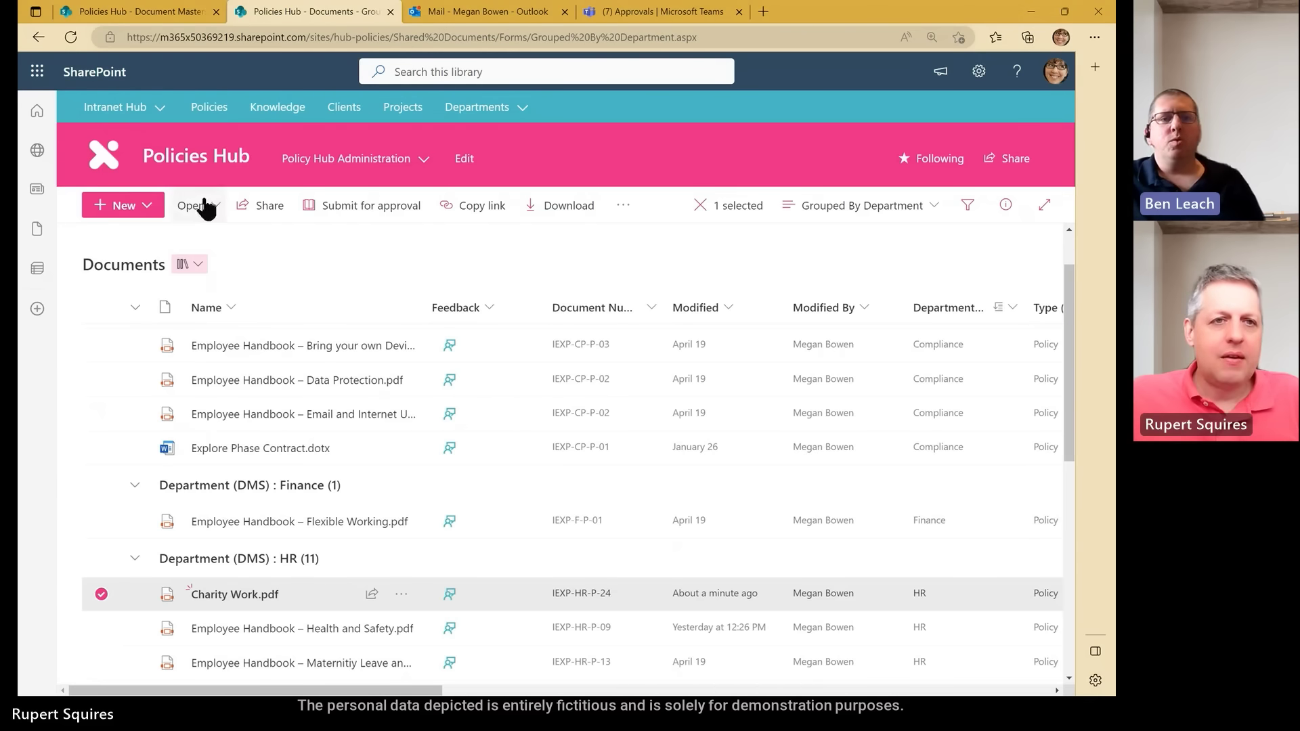
left_click(208, 164)
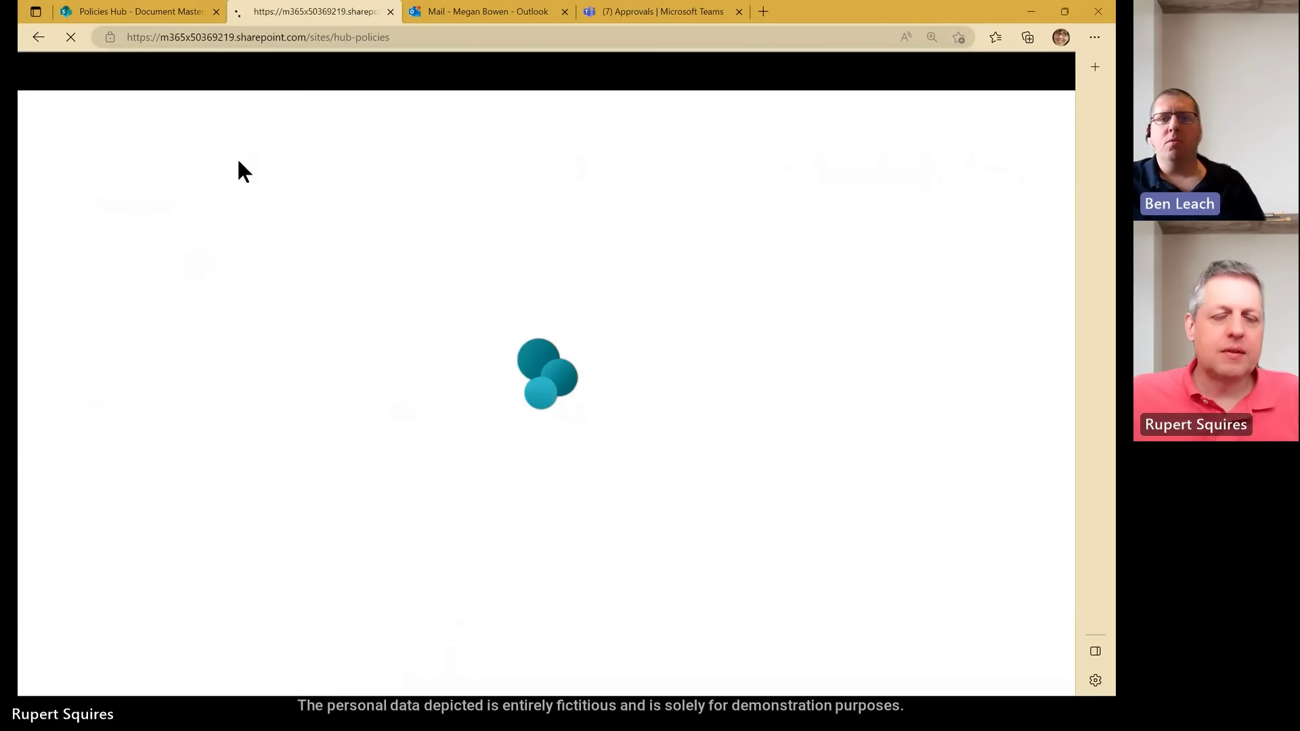
mouse_move(310, 163)
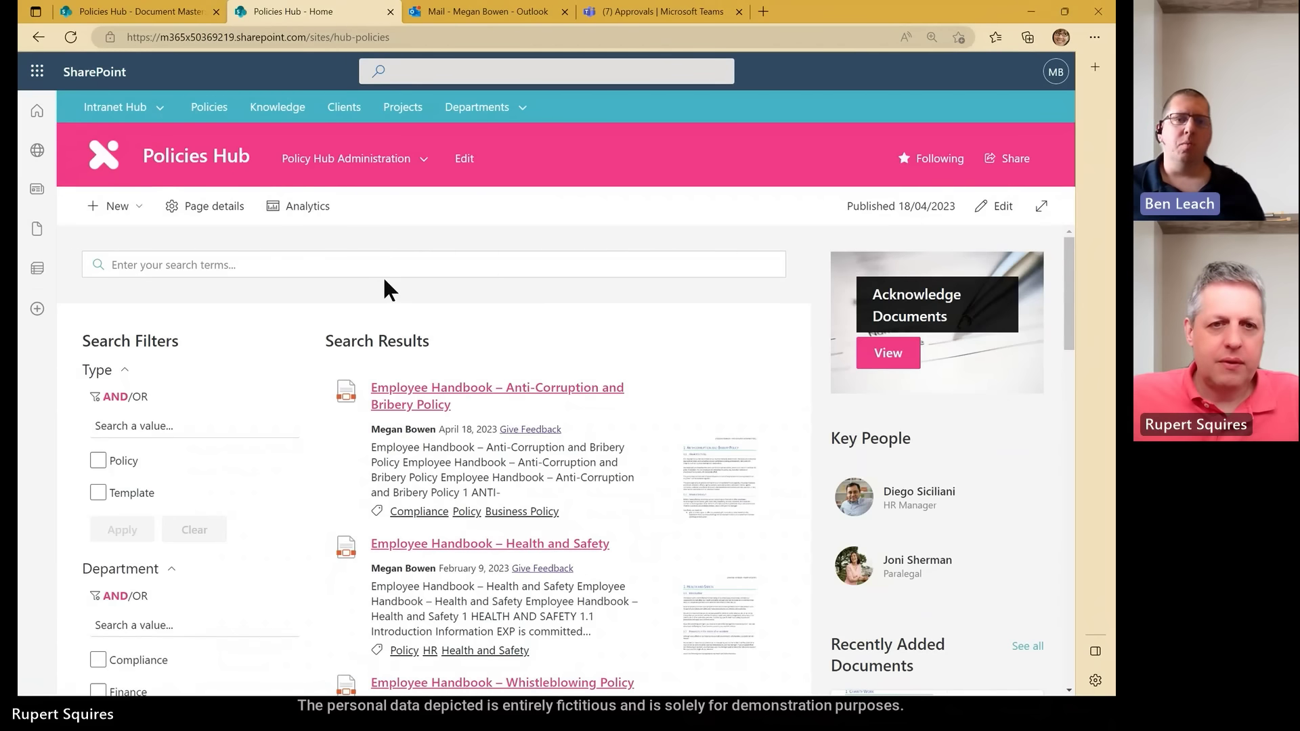
Search the Policies Hub for "leave" and look through the matching policies and the available filters.
left_click(451, 270)
type("lea")
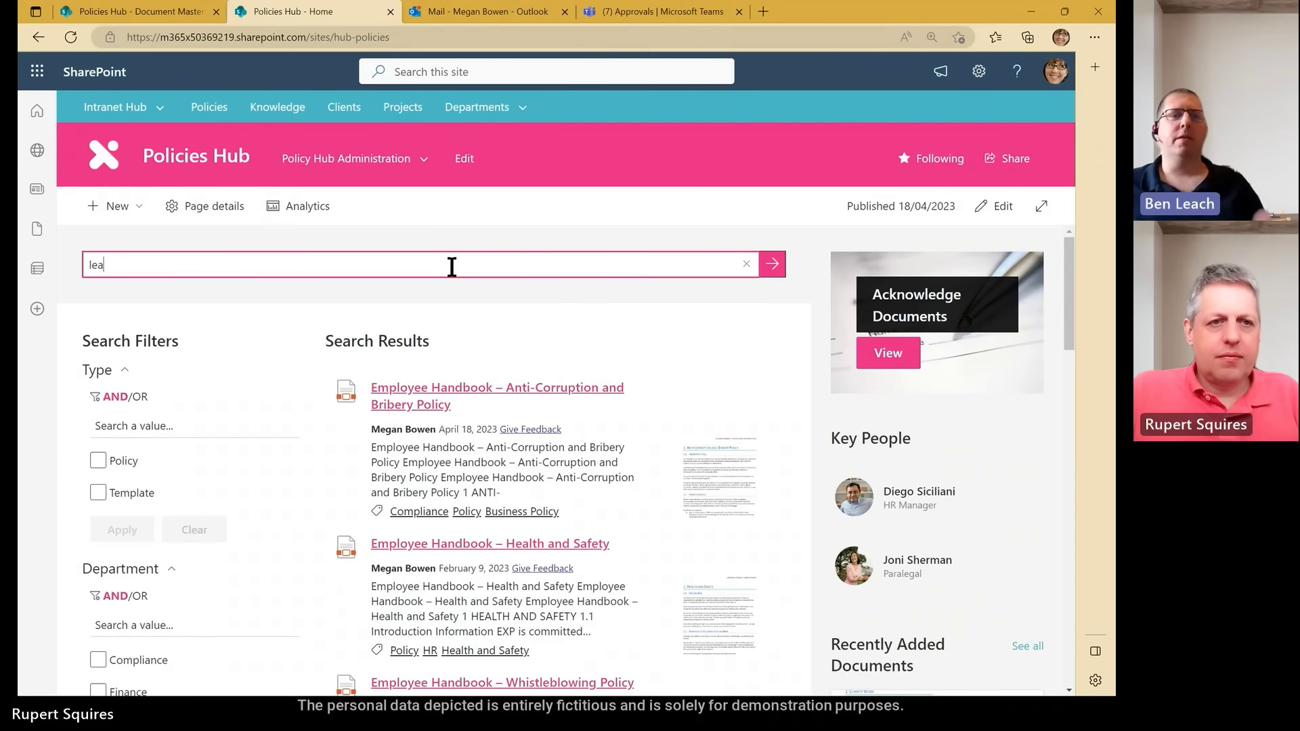
type("ve")
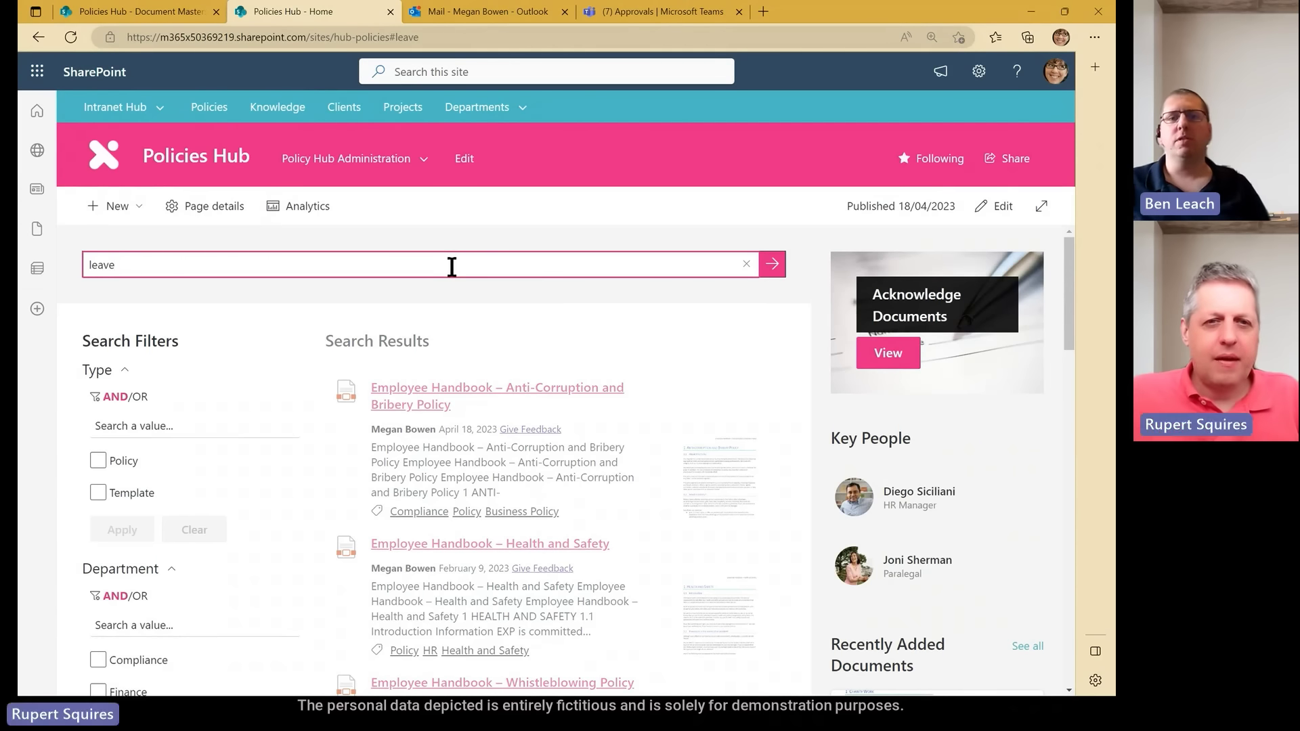
scroll(593, 340, "down", 2)
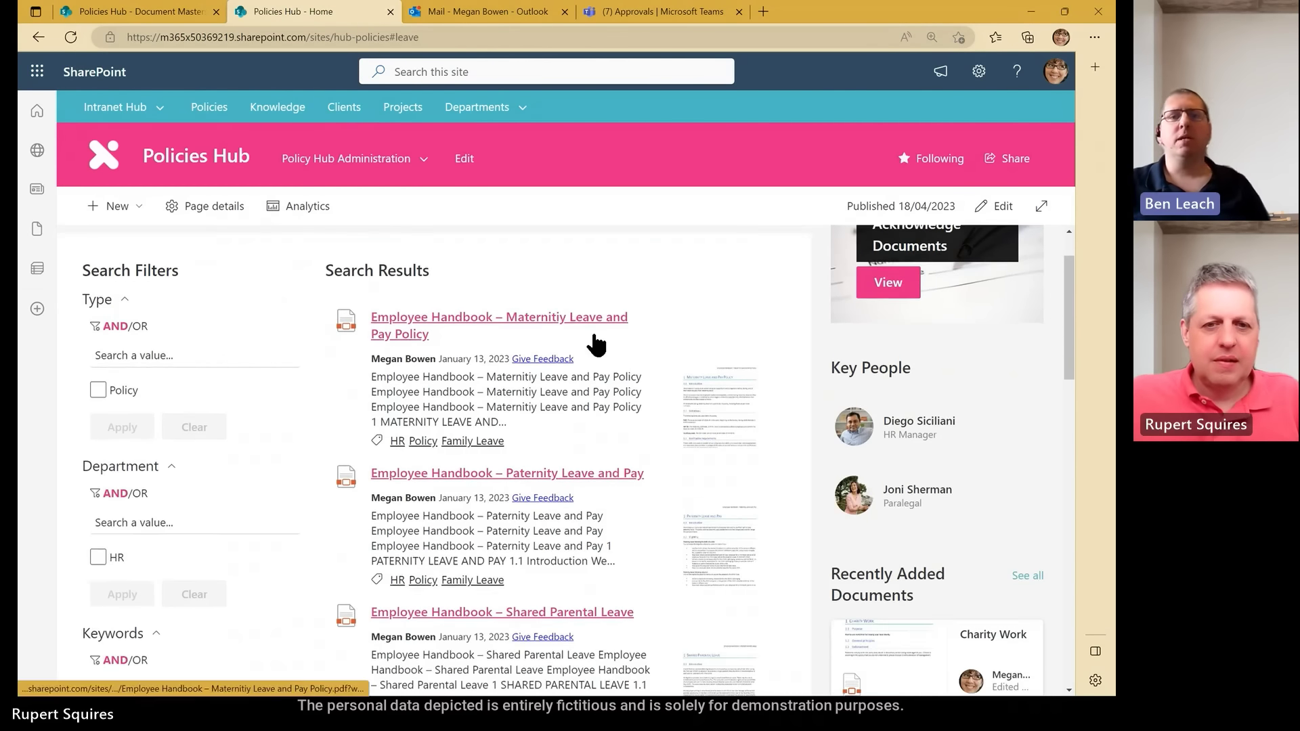
scroll(594, 335, "down", 5)
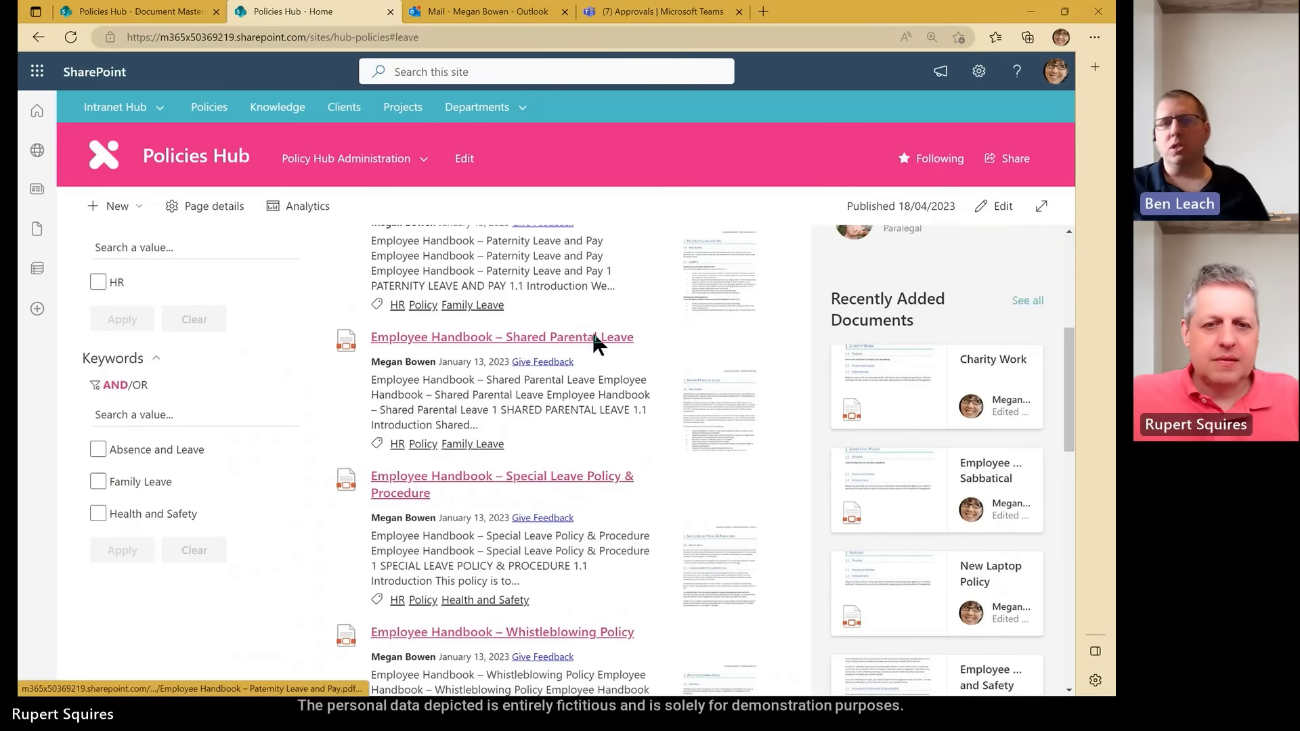
scroll(592, 338, "down", 1)
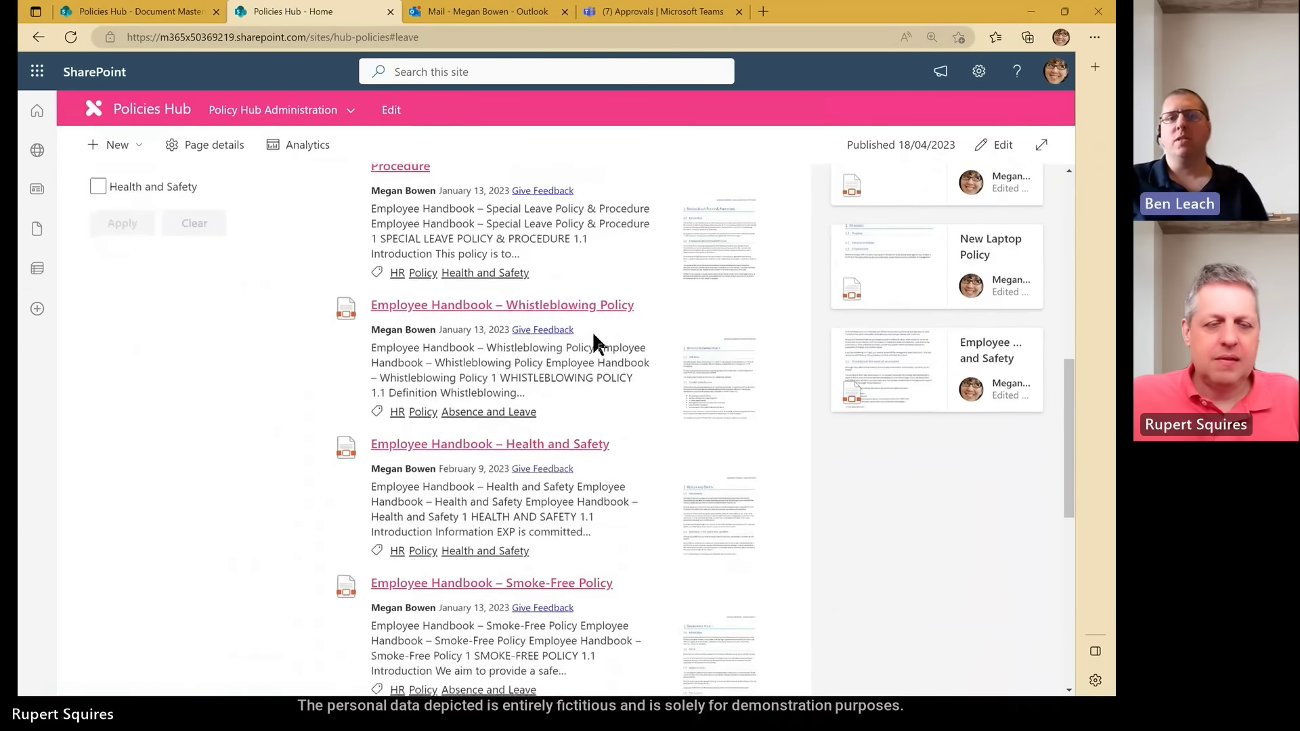
Filter the "leave" search results by the Absence and Leave keyword and review the matching policies.
scroll(592, 343, "up", 8)
scroll(270, 264, "down", 3)
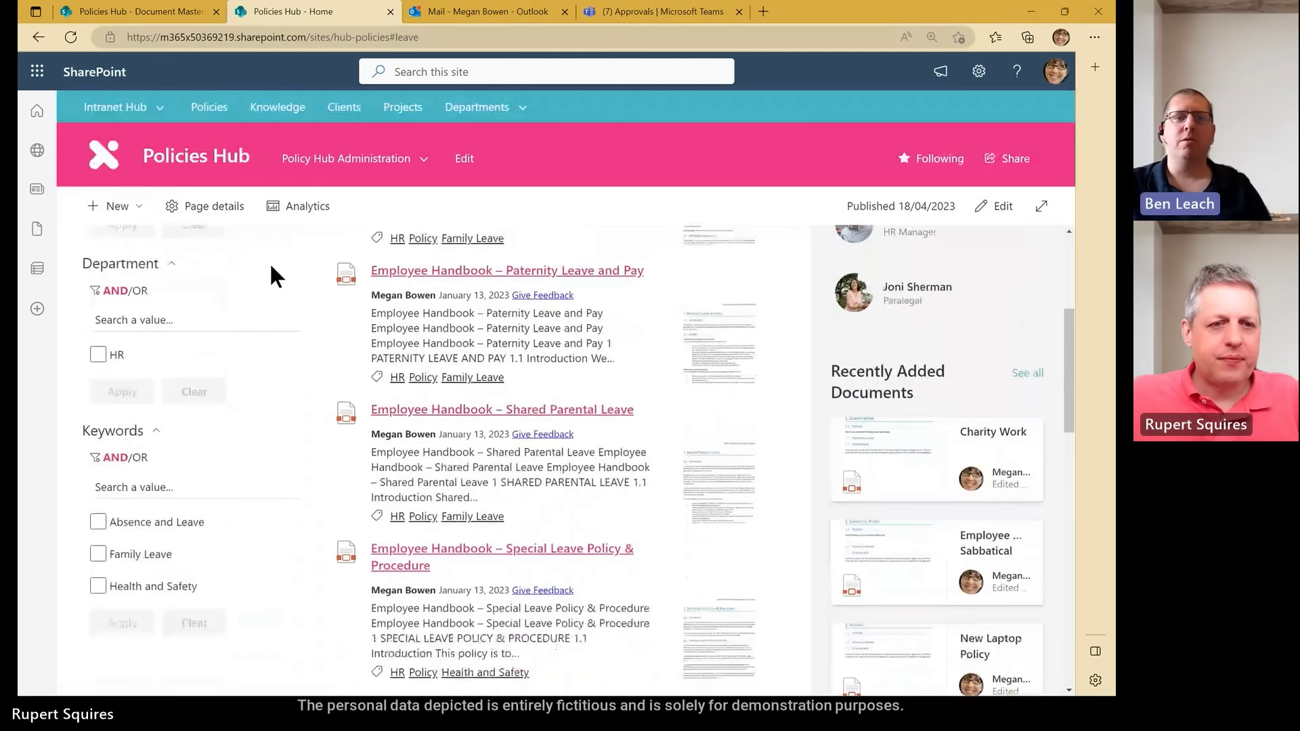
left_click(97, 522)
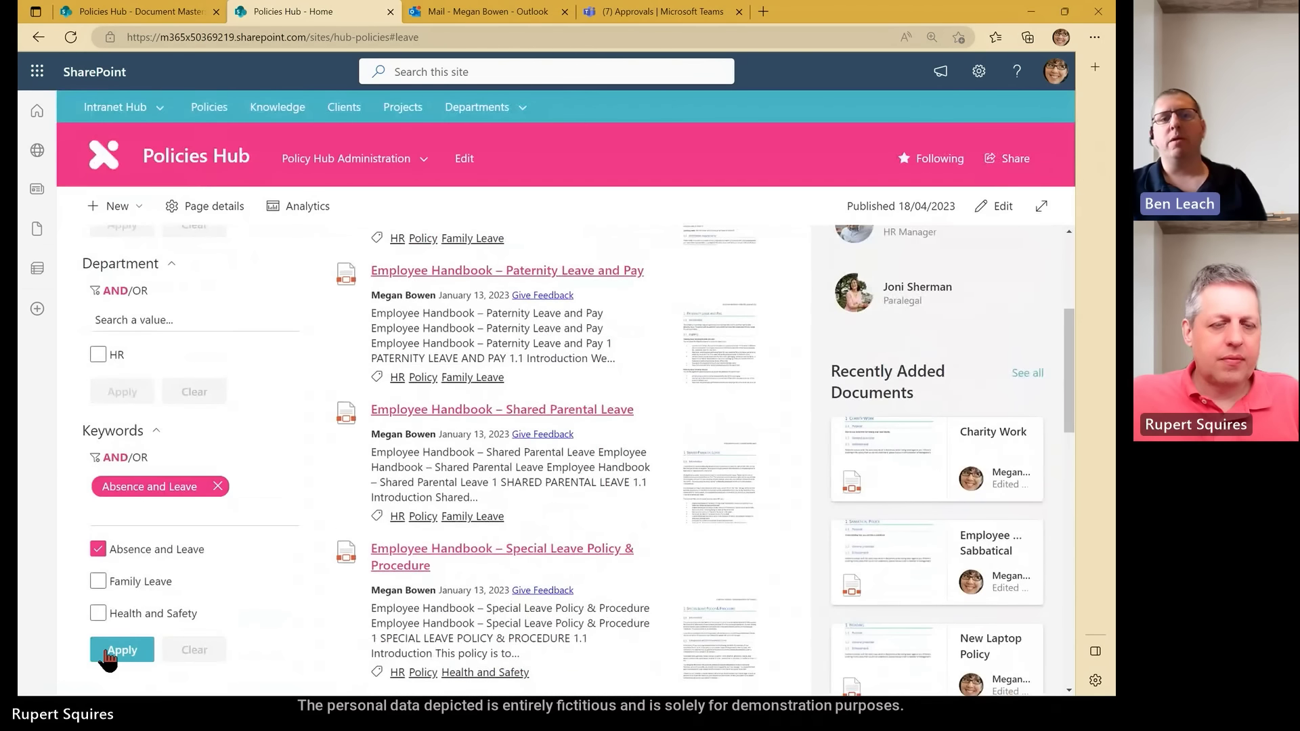
left_click(121, 650)
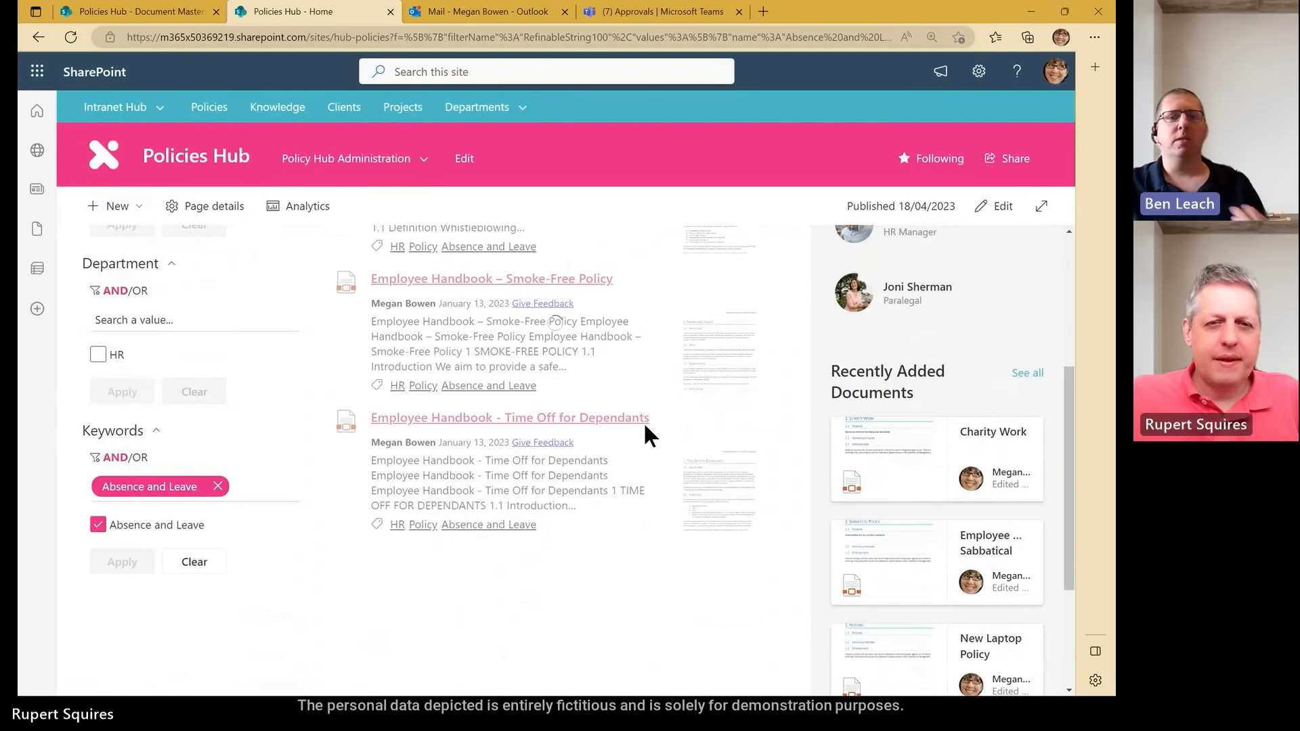
scroll(666, 336, "up", 3)
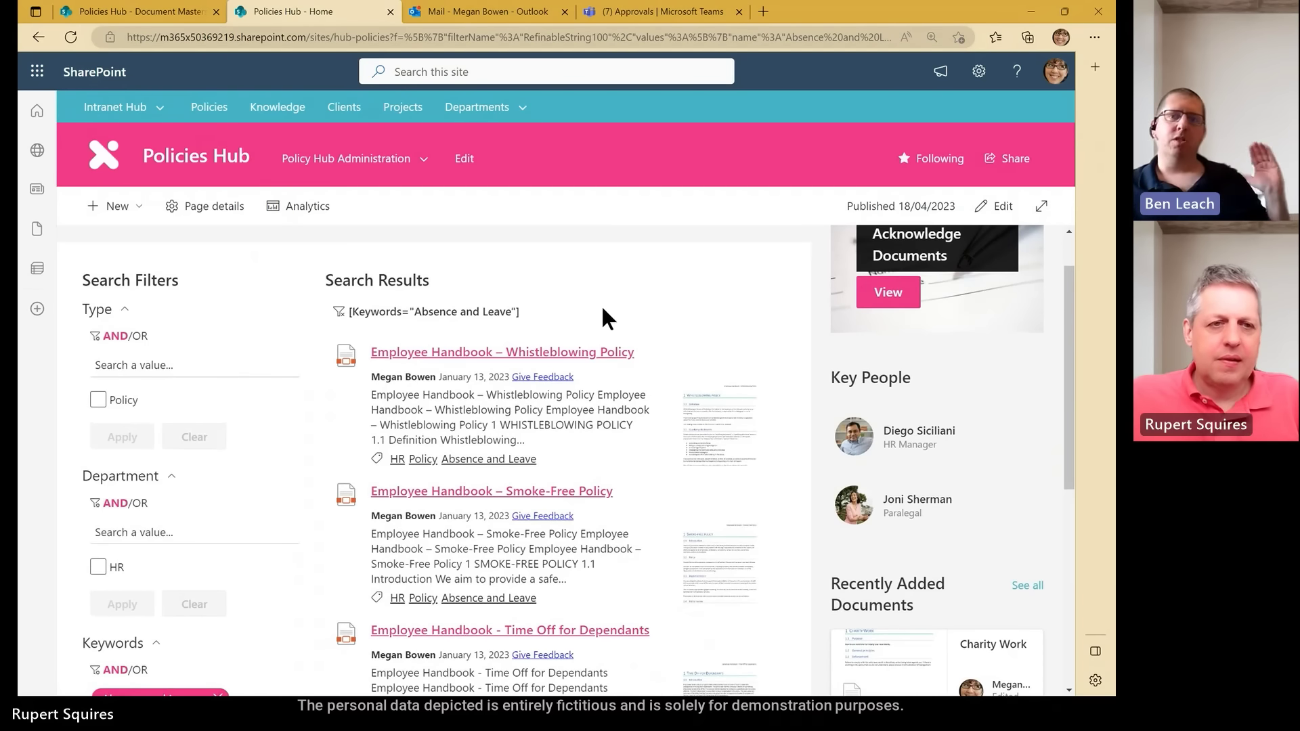
scroll(604, 318, "up", 1)
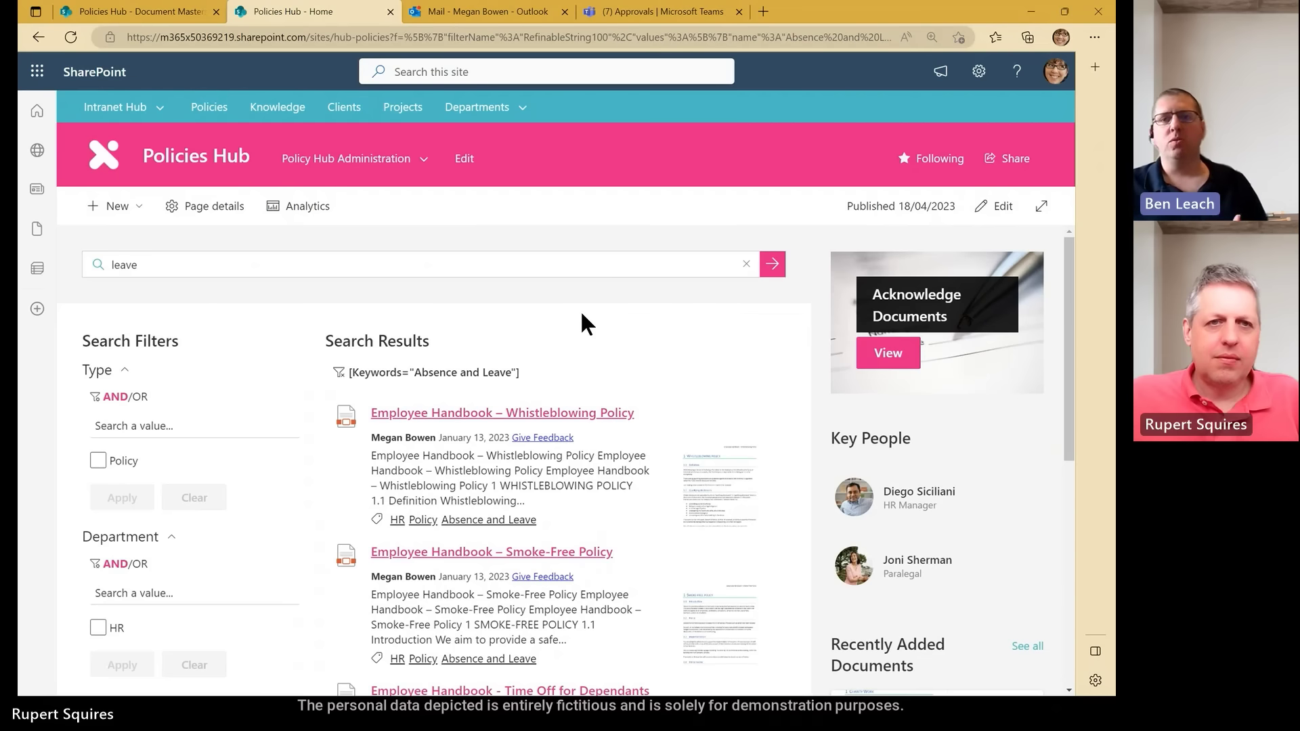
Open the "Launching our Whistleblowing policy" news post from the intranet Hub home and review its content, related resources and related documents.
left_click(110, 120)
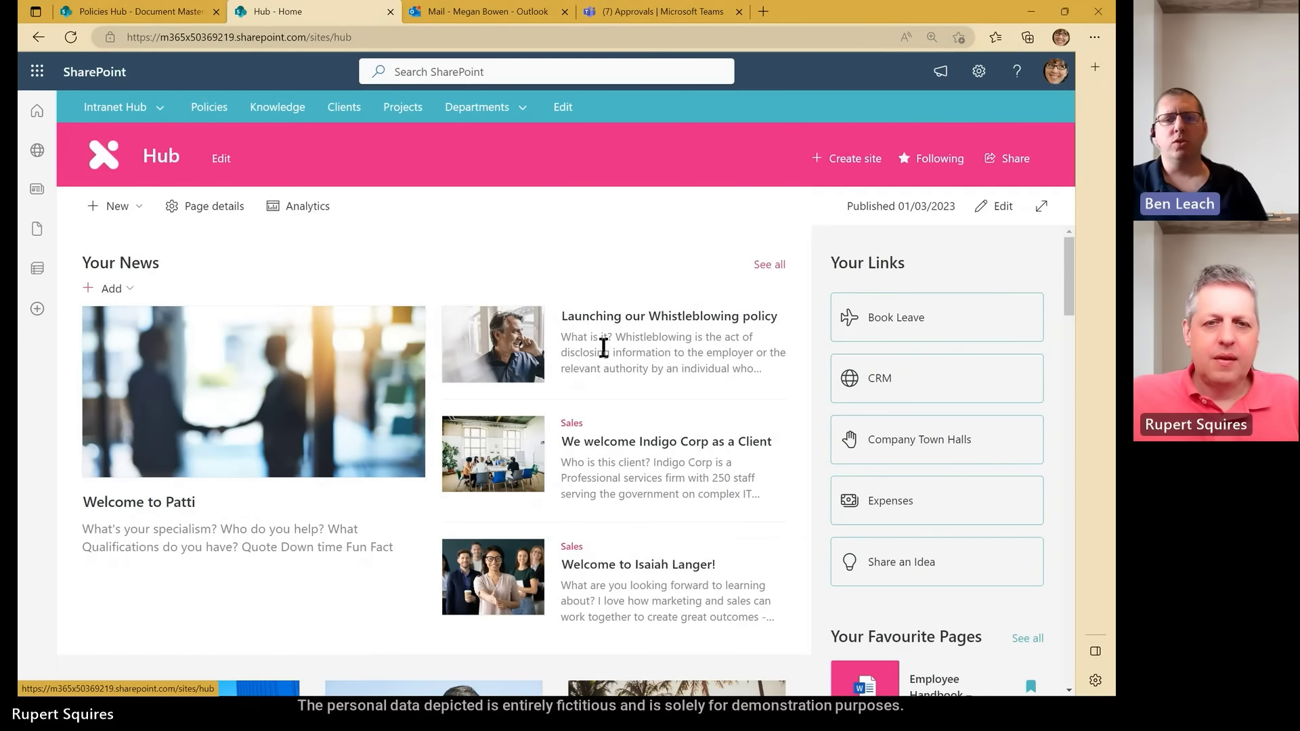
left_click(499, 355)
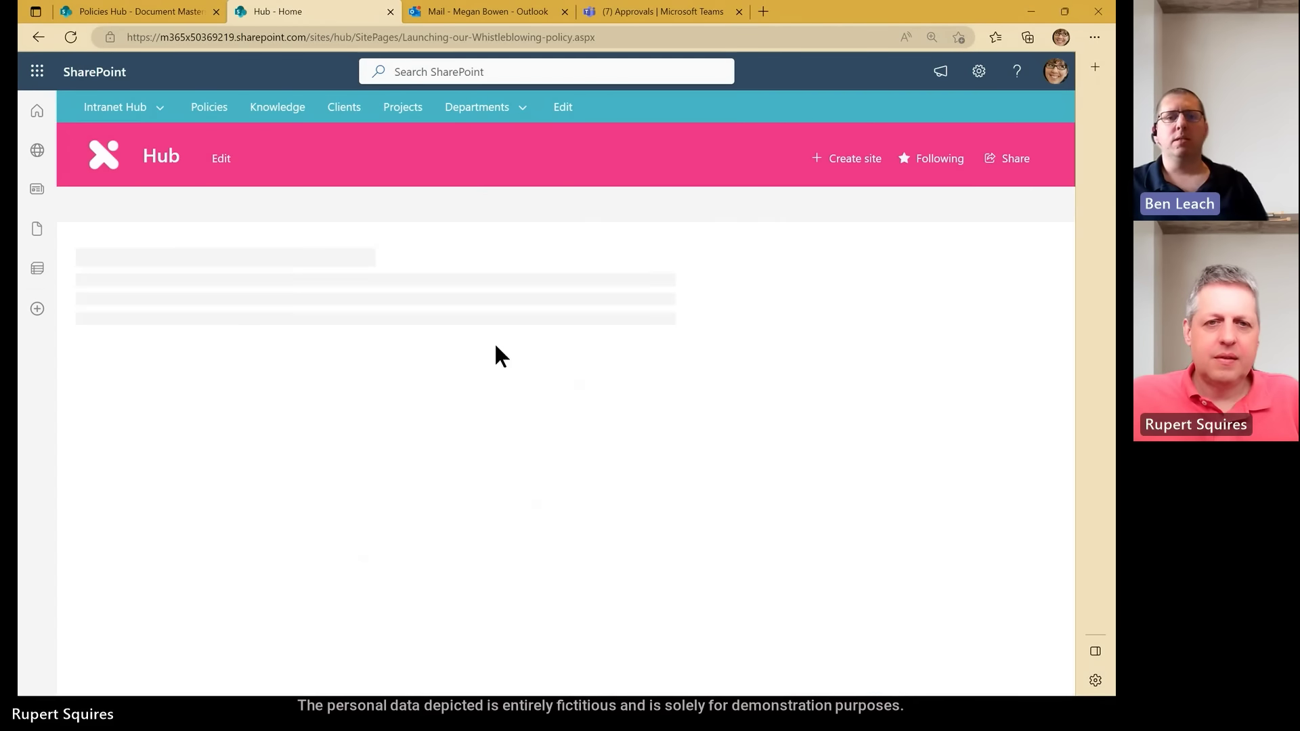
scroll(344, 370, "down", 2)
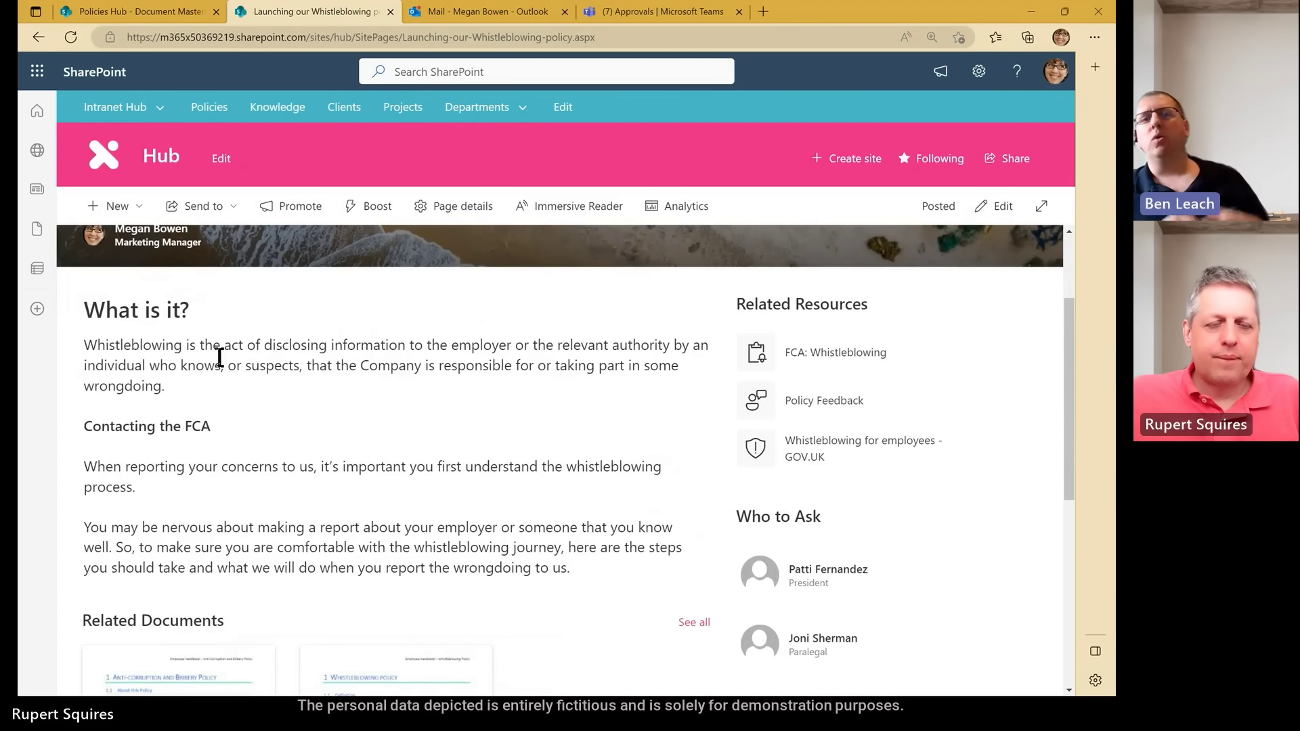
scroll(320, 373, "down", 1)
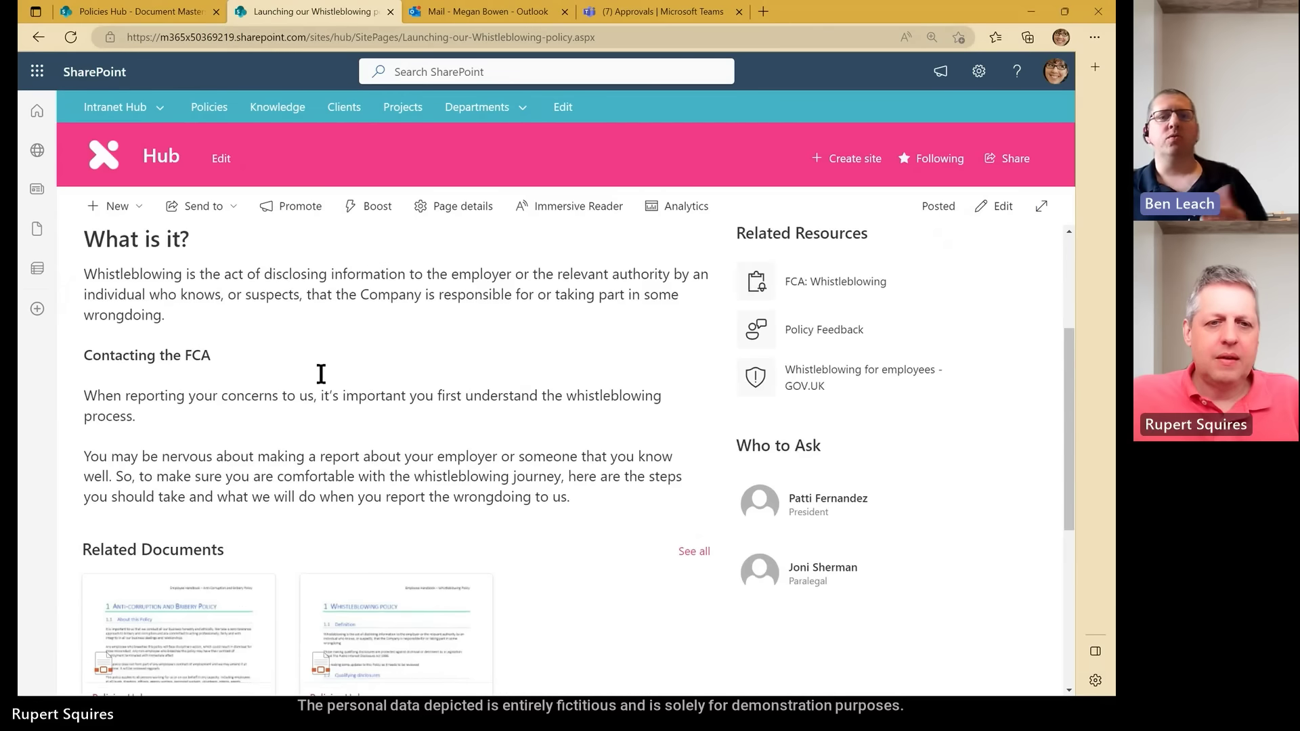
scroll(321, 373, "down", 2)
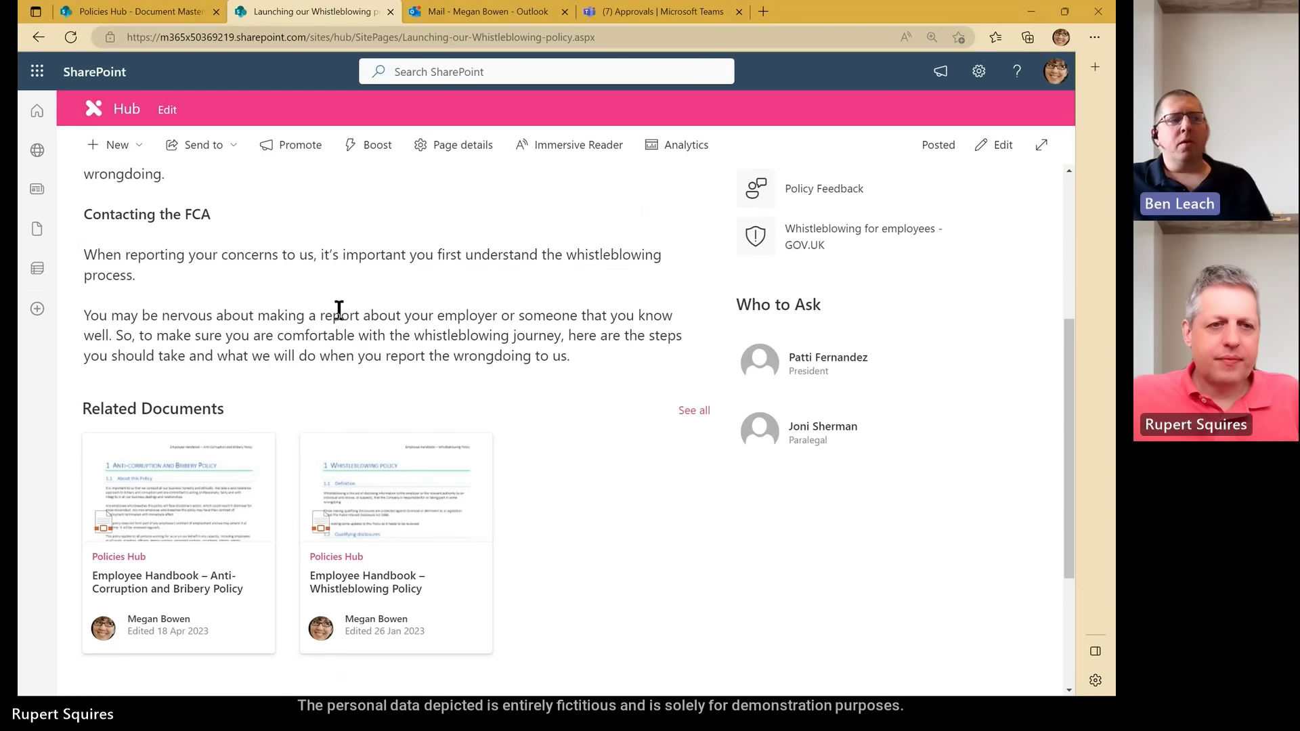
scroll(338, 309, "up", 5)
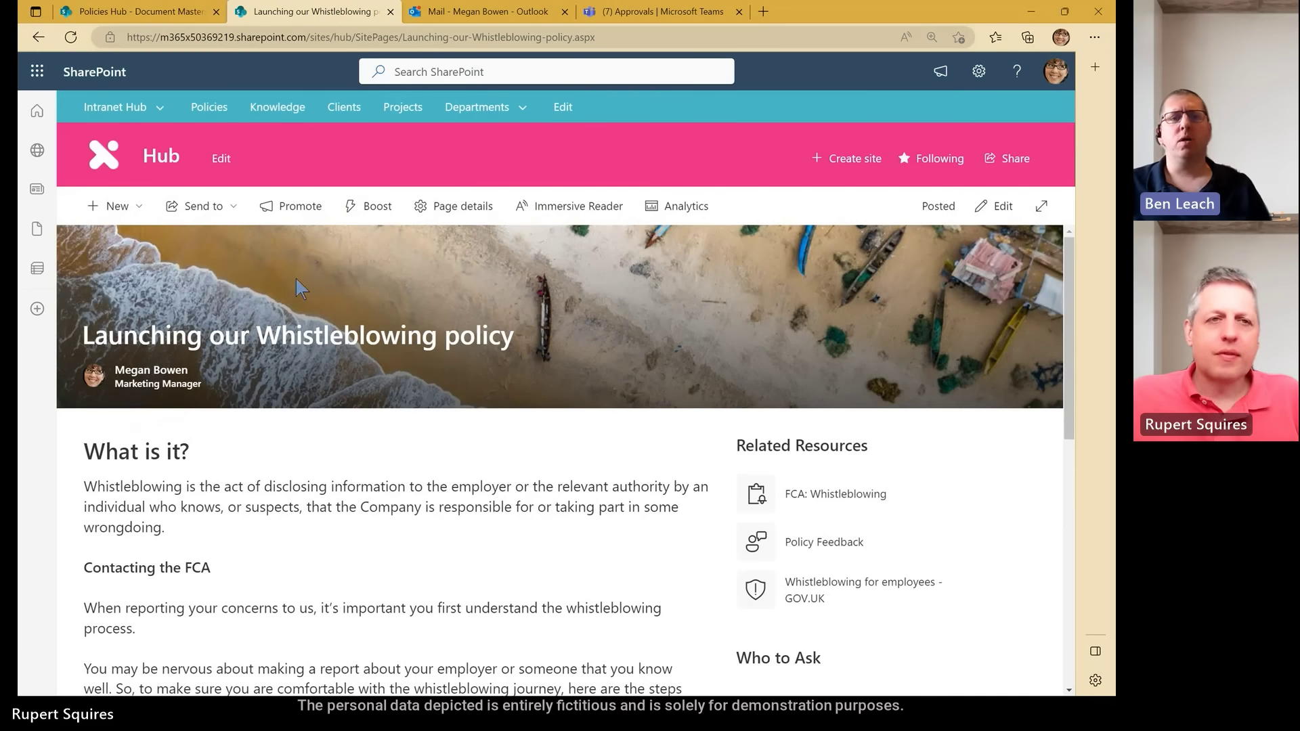
Open the New Joiners page from the intranet navigation and read through to the Week 1 Reading section.
mouse_move(136, 118)
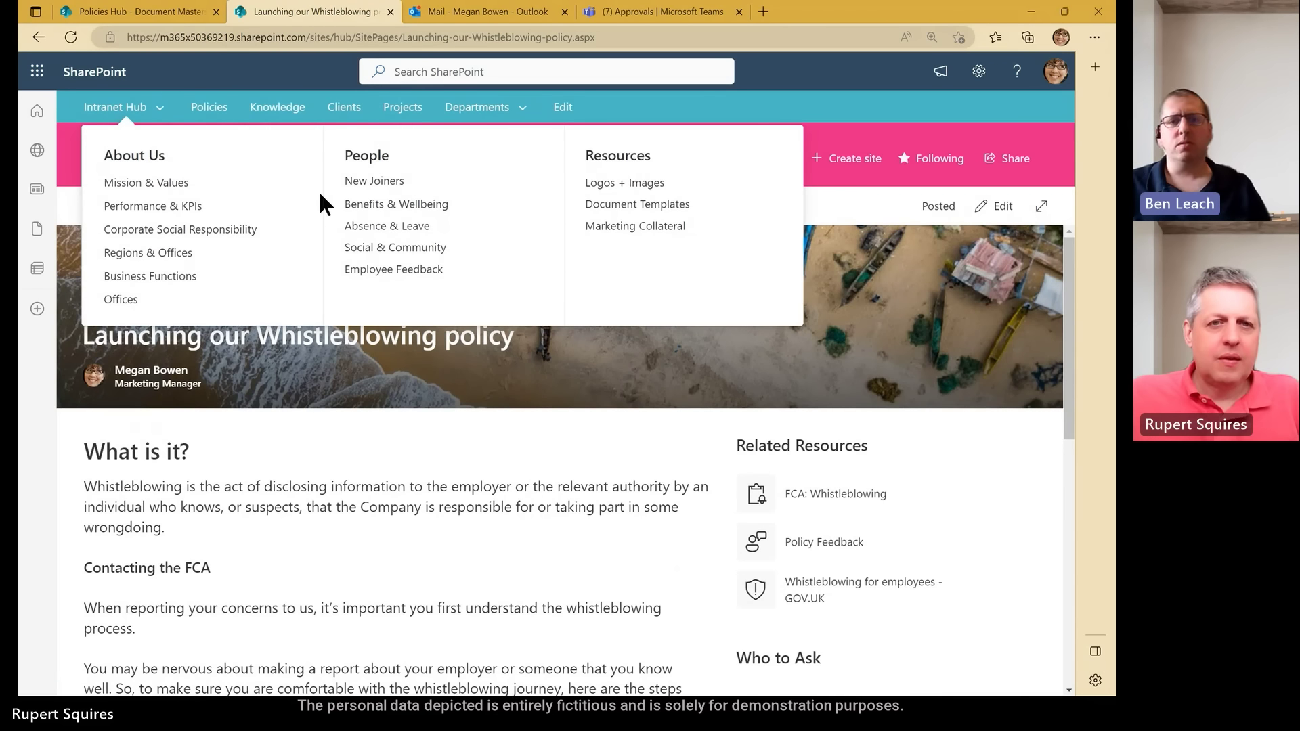
left_click(356, 181)
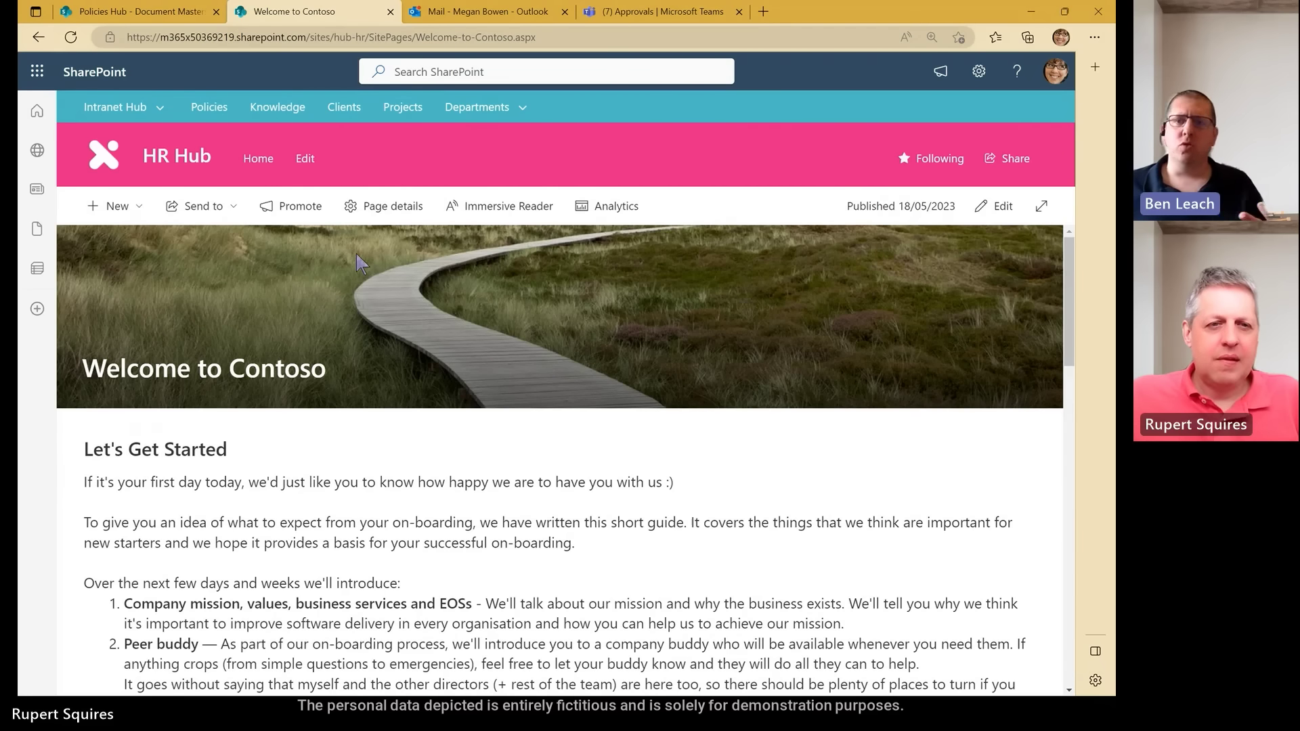
scroll(353, 314, "down", 4)
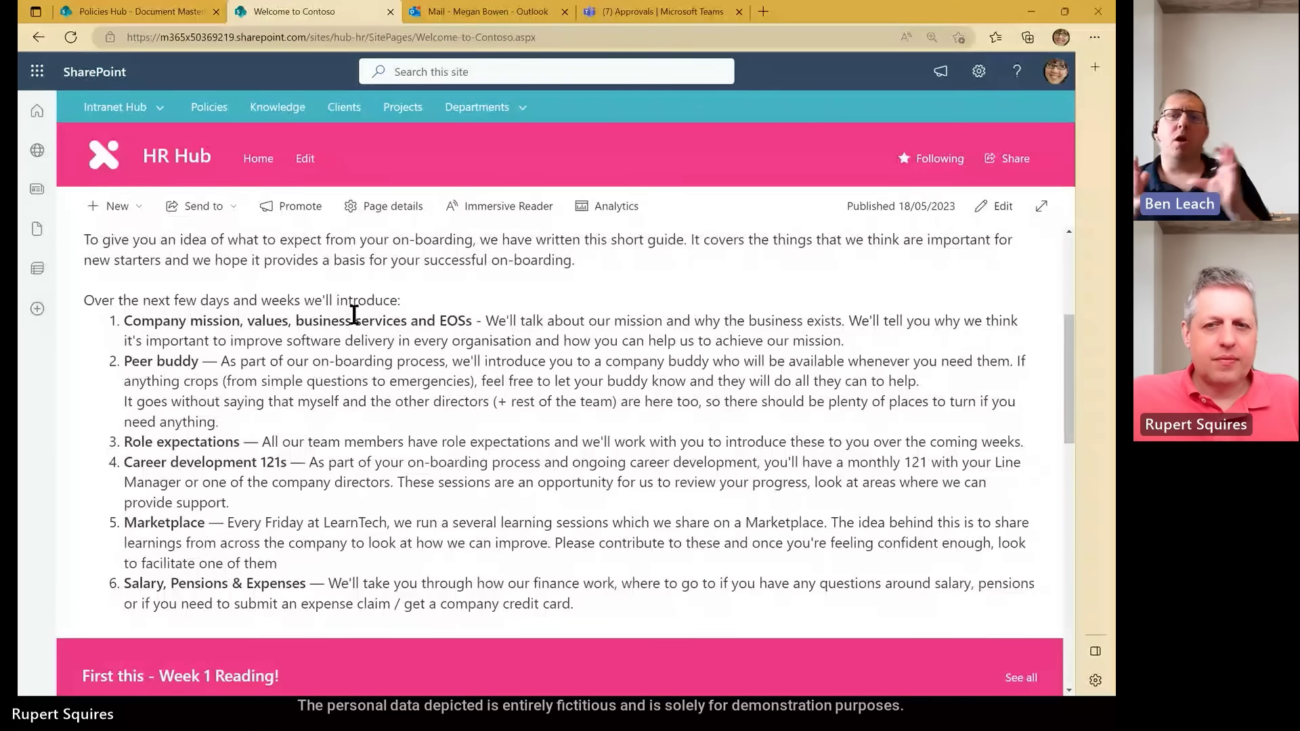
scroll(353, 315, "down", 4)
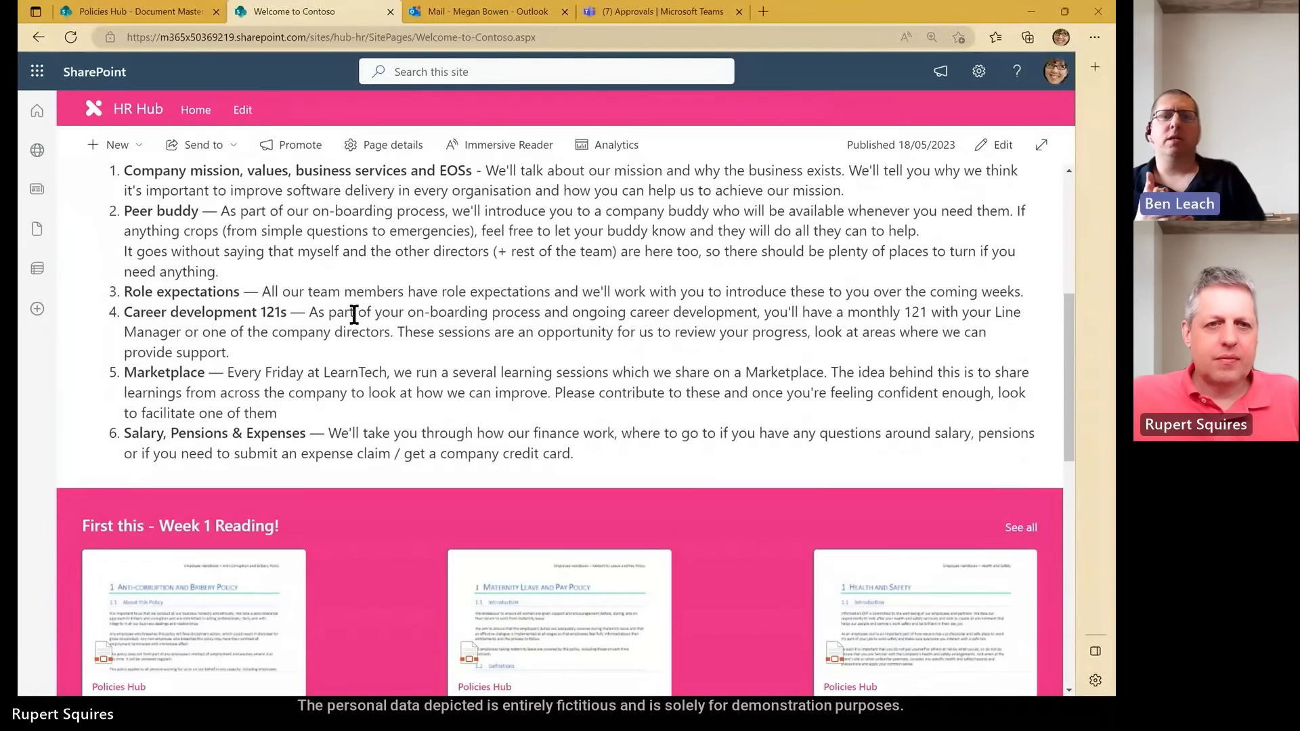
scroll(354, 318, "down", 3)
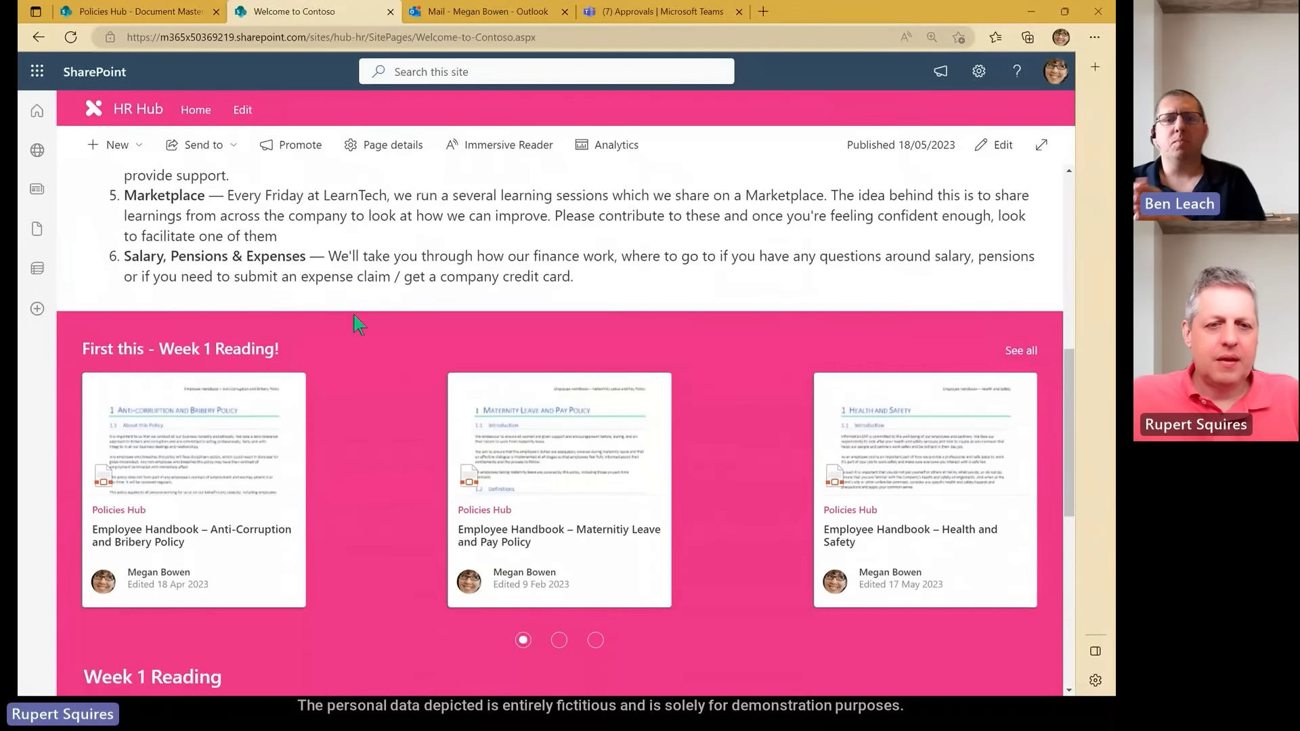
scroll(356, 323, "up", 1)
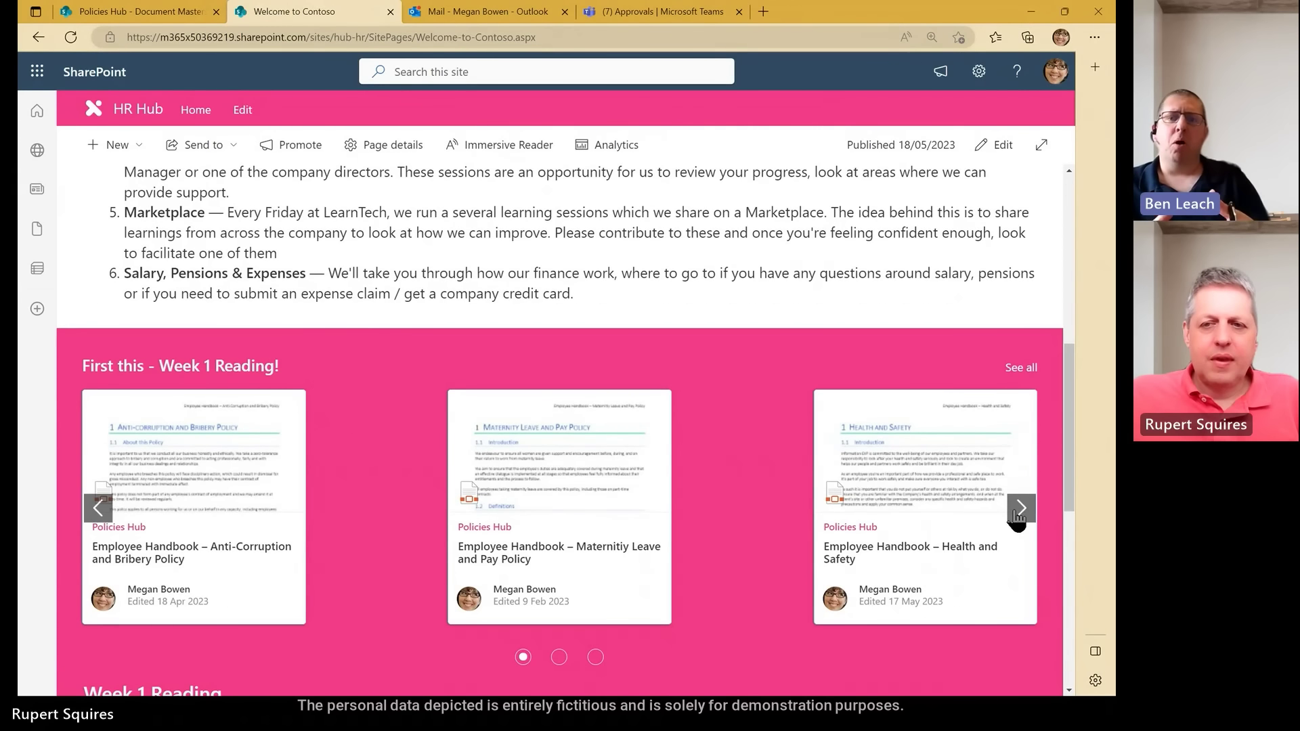
Browse all the policy documents in the "First this - Week 1 Reading!" carousel and return to its first set.
left_click(1020, 509)
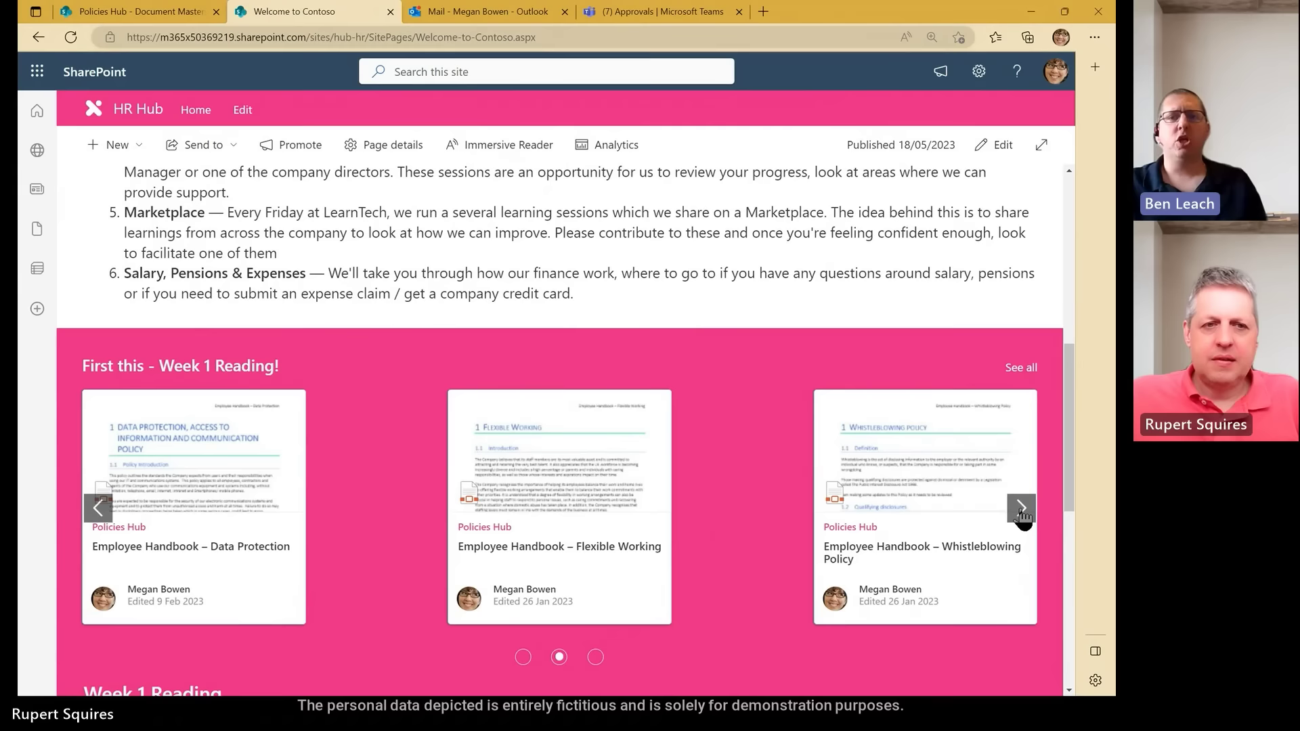
left_click(1021, 509)
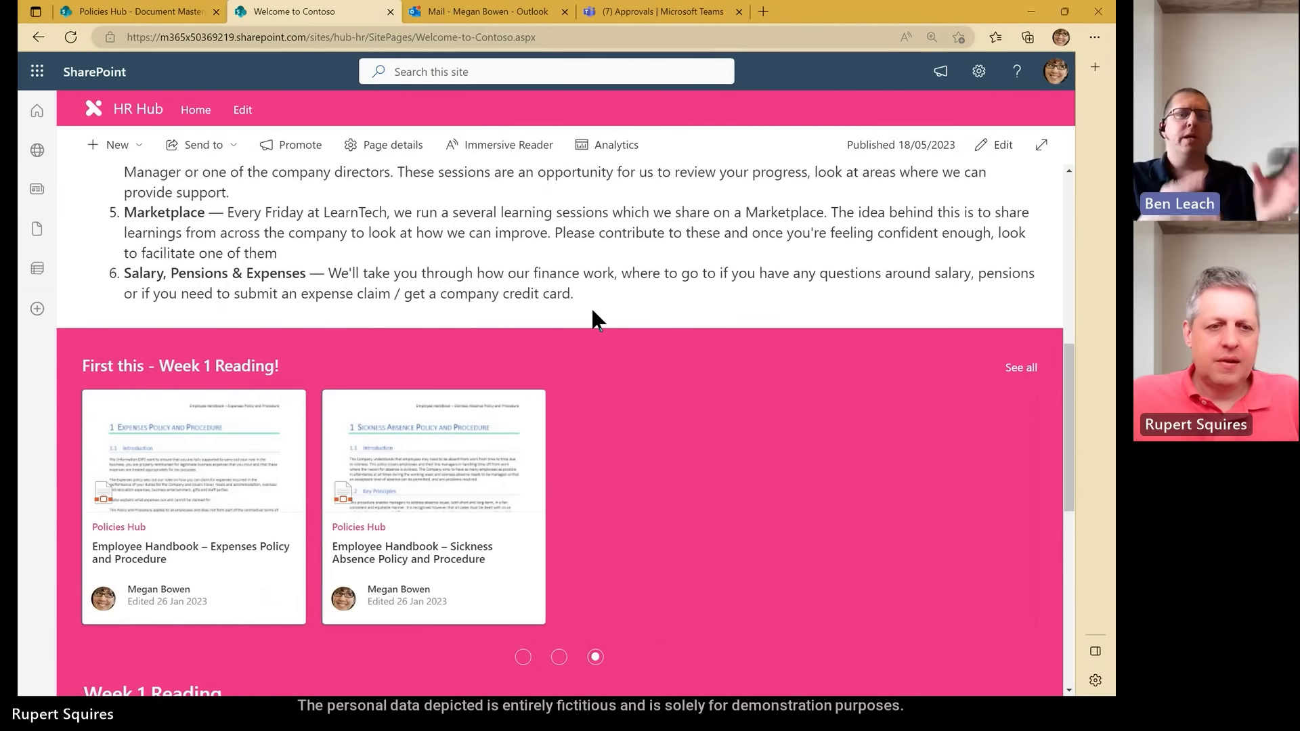
scroll(591, 307, "down", 1)
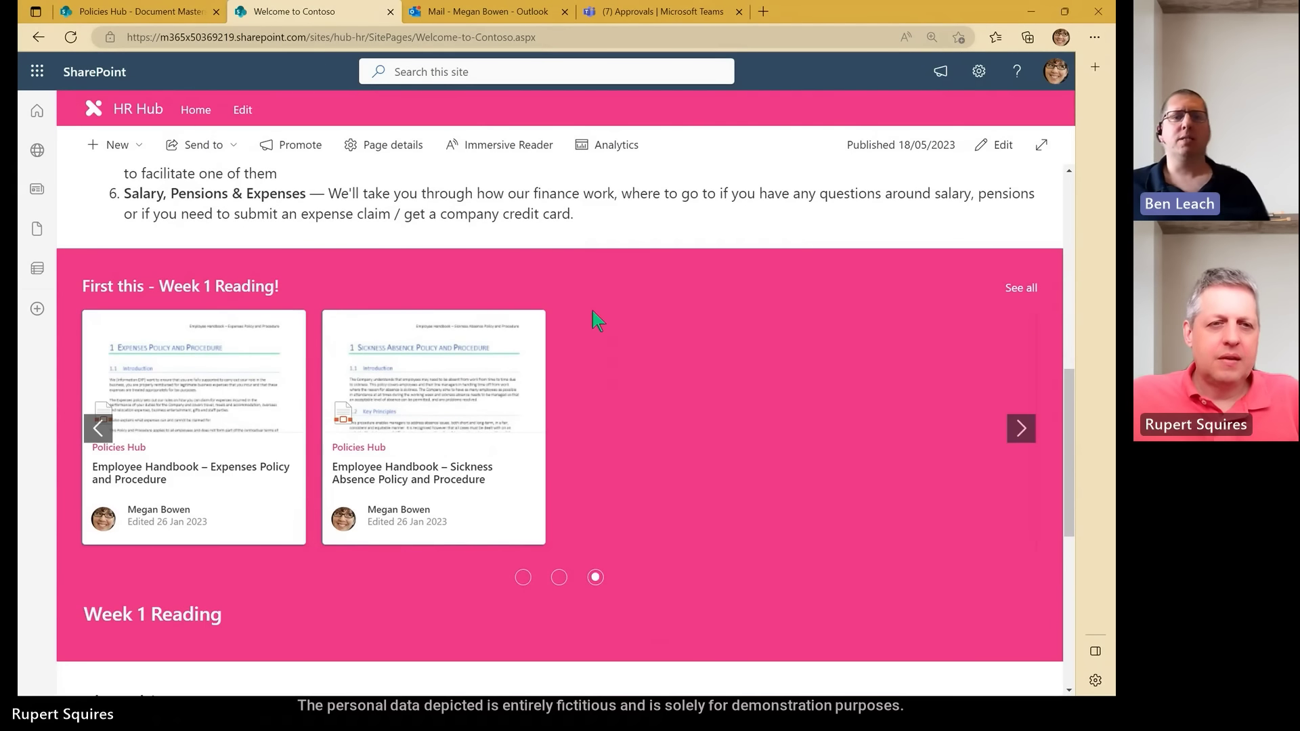
scroll(591, 310, "up", 1)
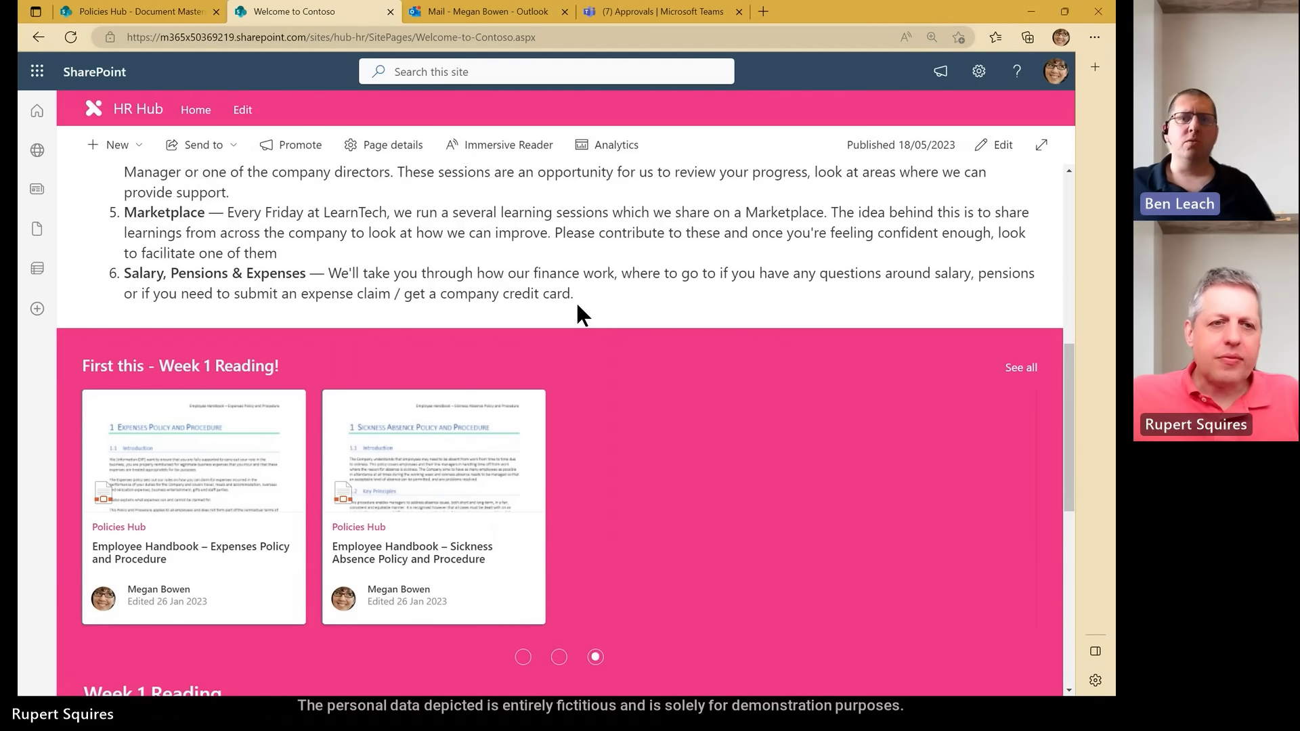
left_click(98, 507)
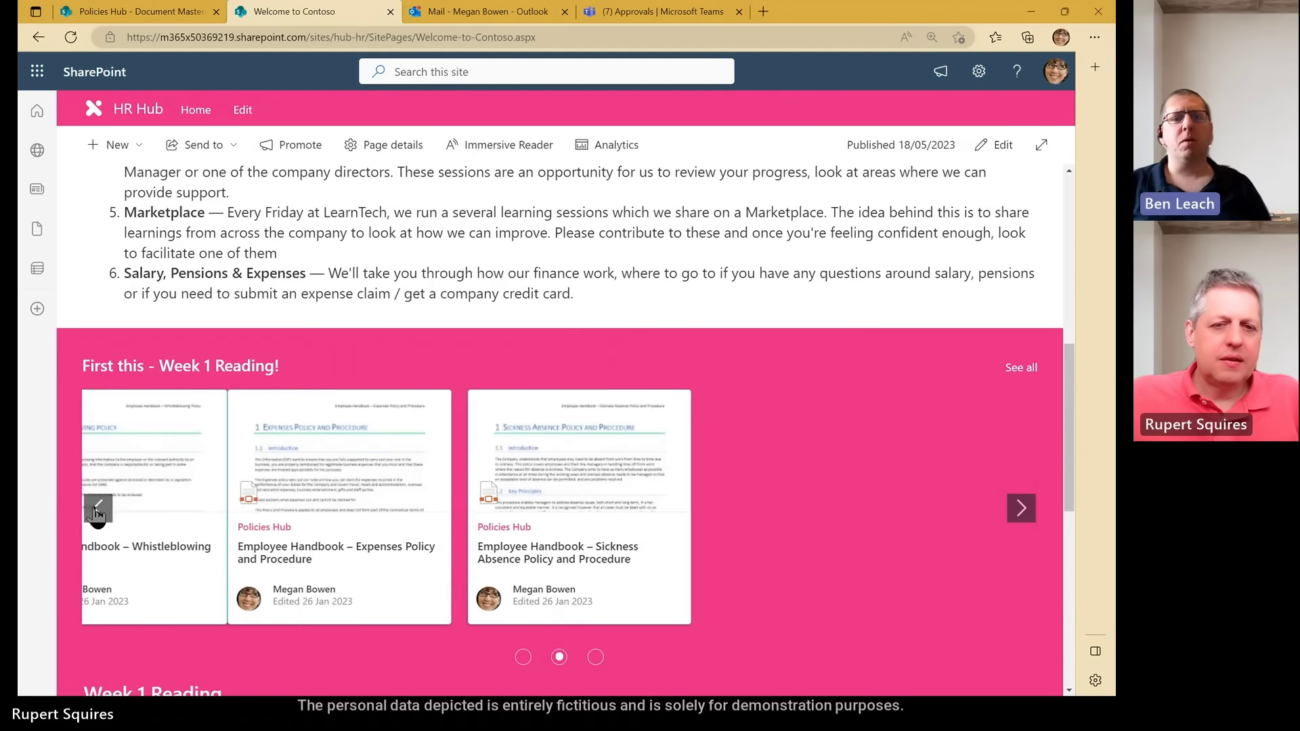
left_click(98, 507)
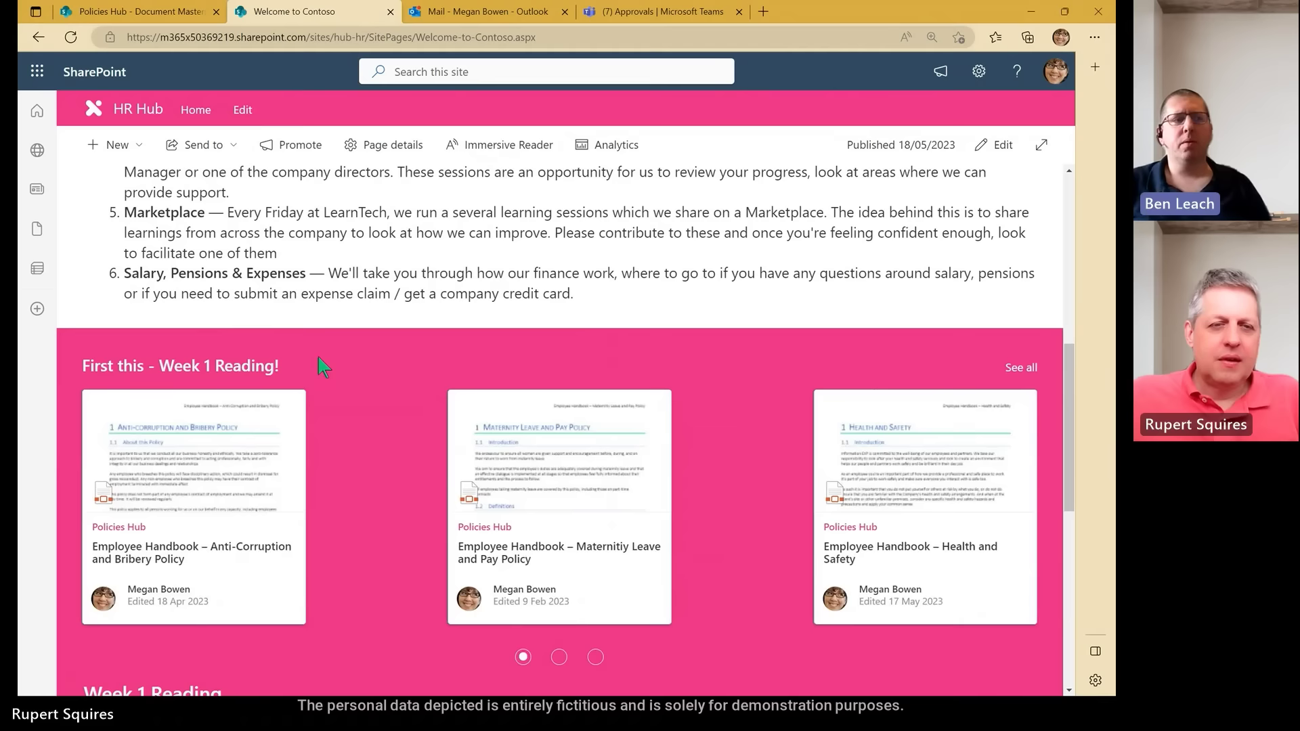
scroll(318, 356, "up", 1)
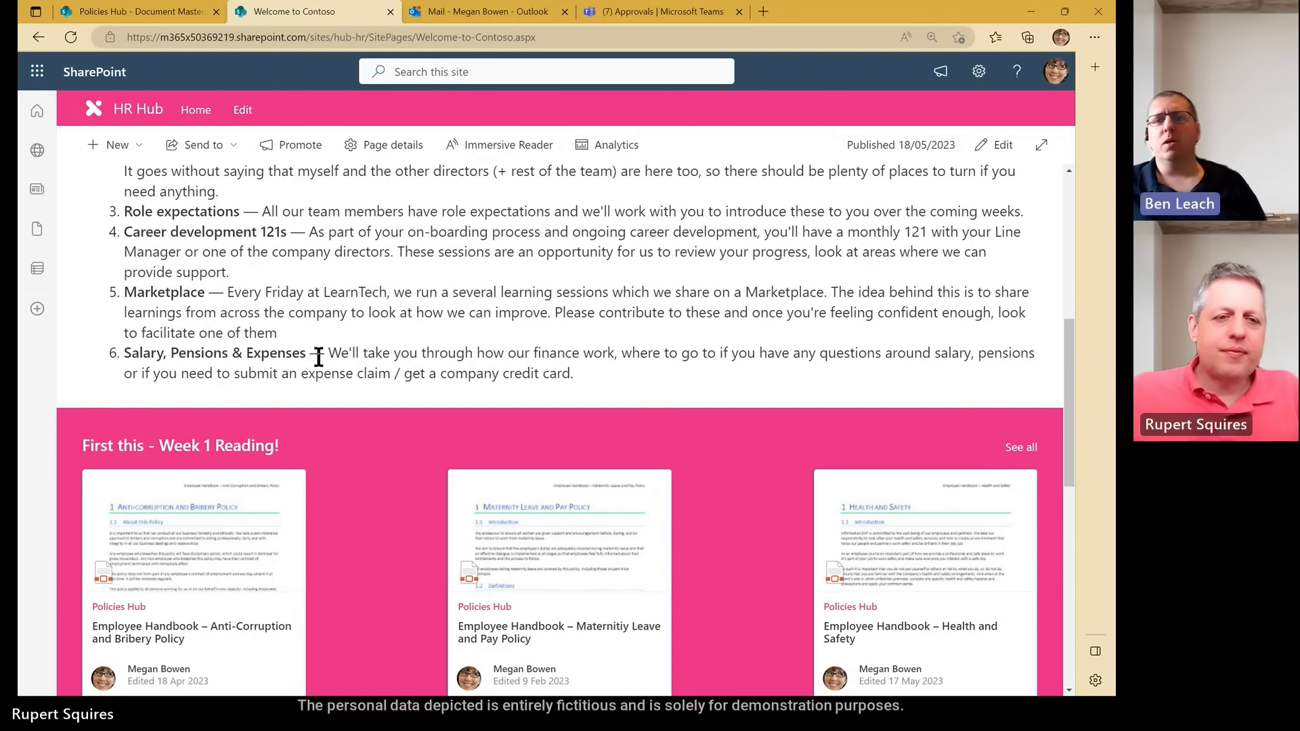
scroll(318, 357, "down", 1)
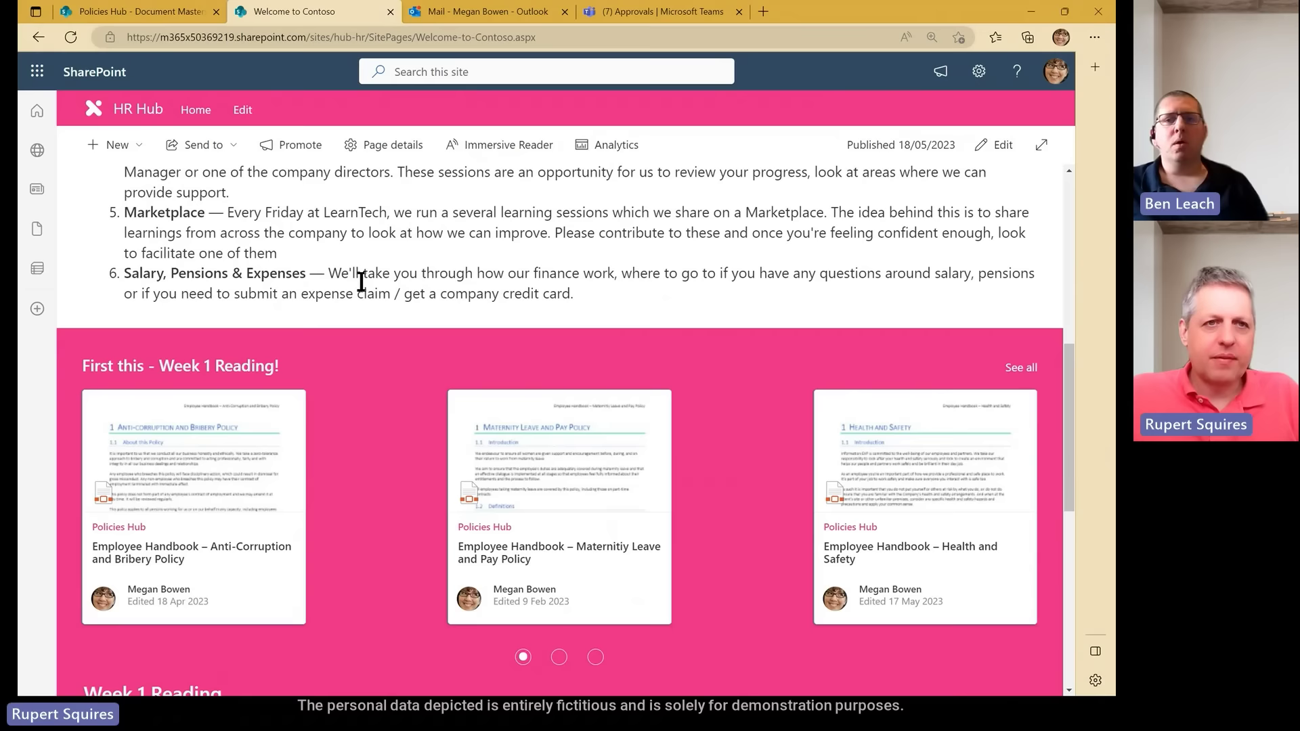
scroll(360, 279, "up", 10)
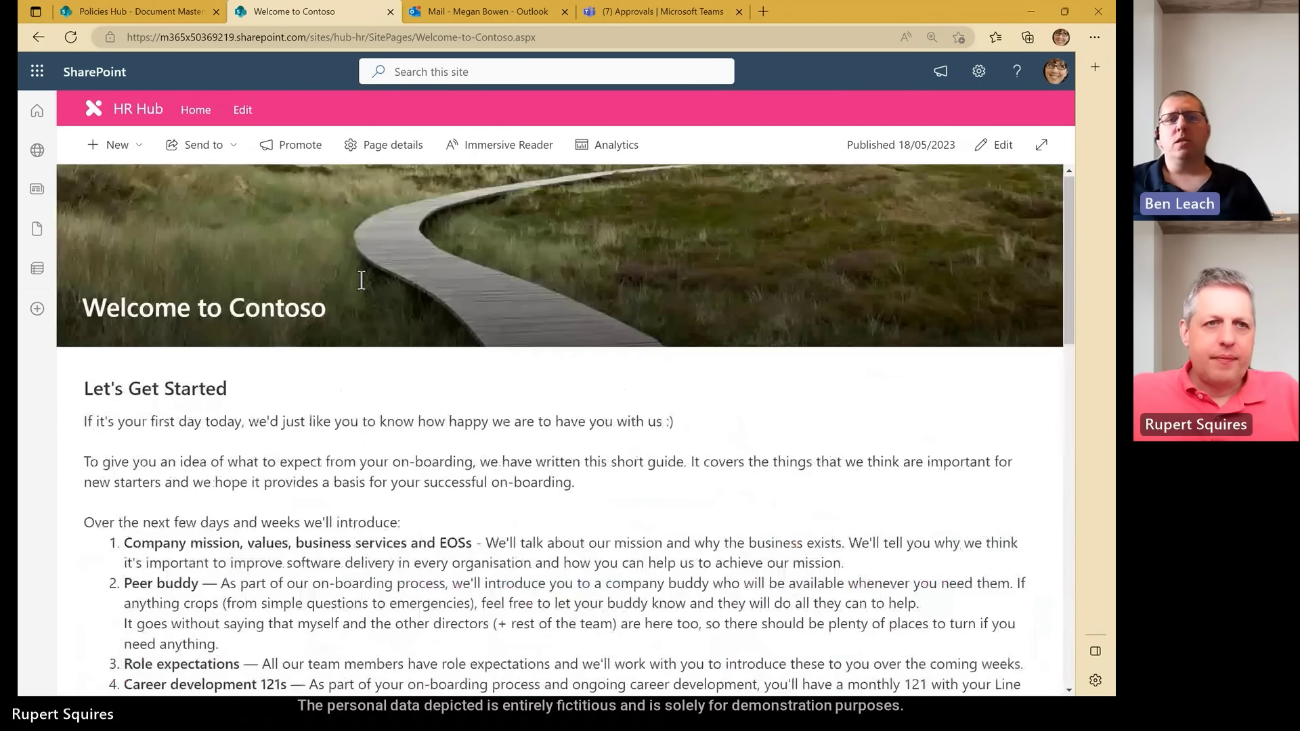
Open the Absence & Leave link from the intranet navigation, review the listed policies, and switch back to the slideshow.
mouse_move(124, 115)
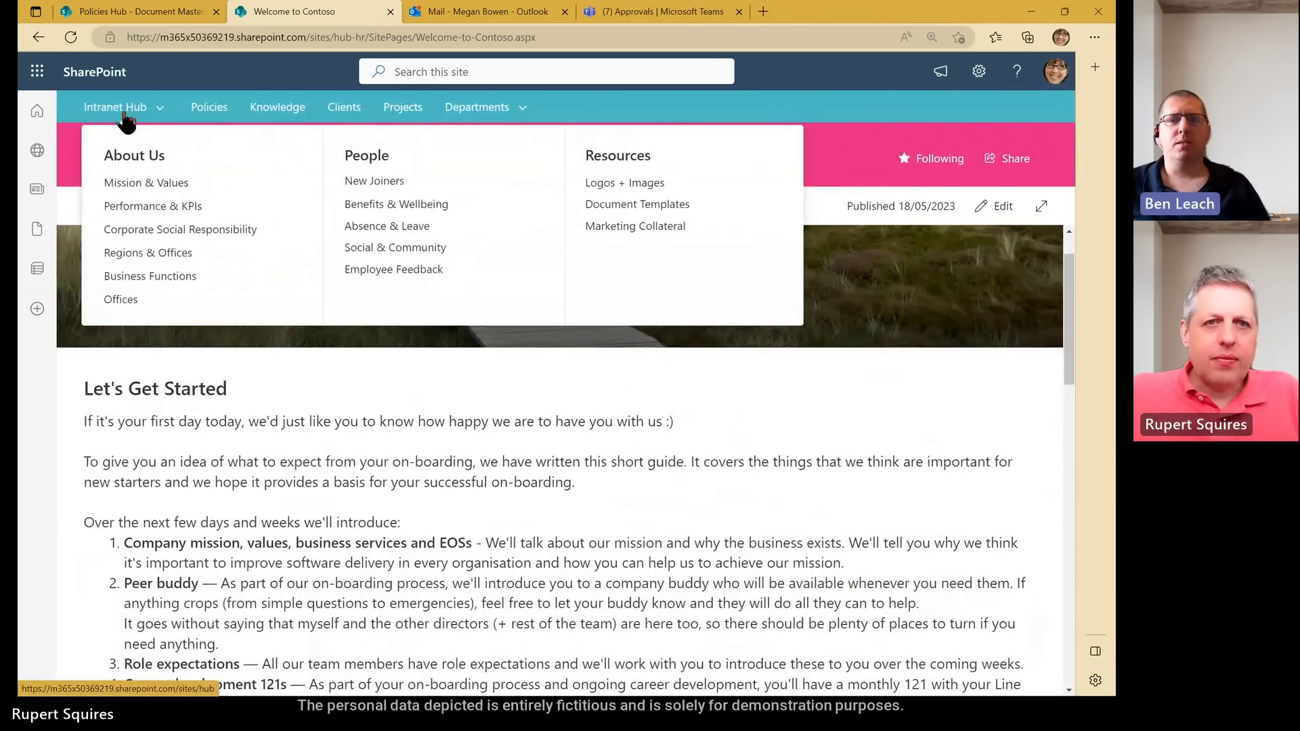
left_click(363, 223)
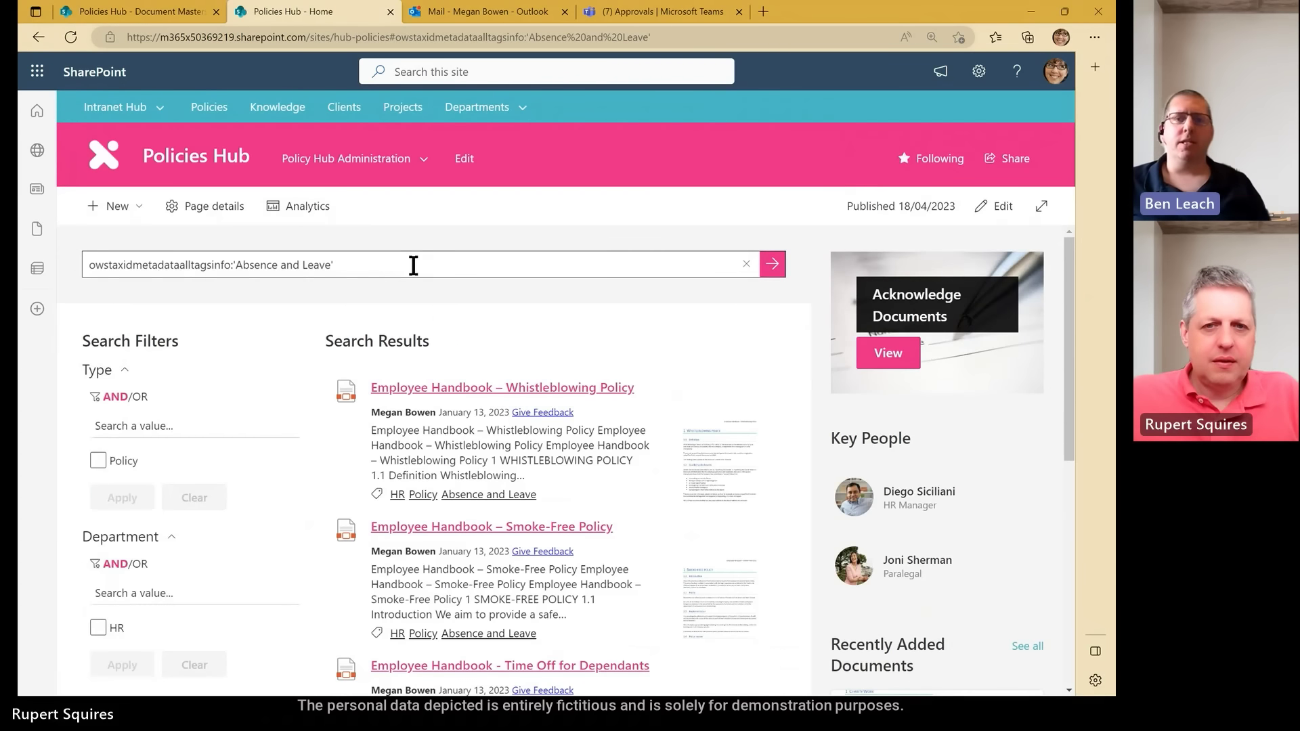
scroll(189, 472, "down", 3)
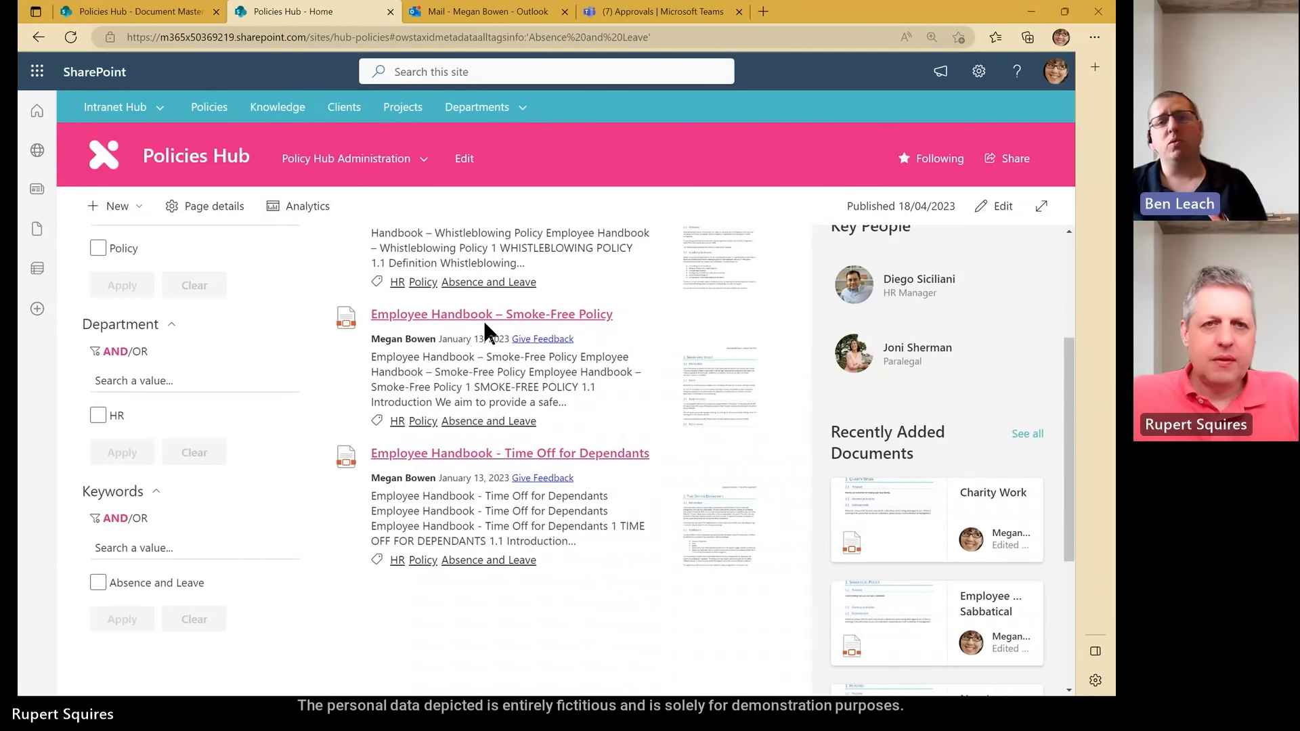
scroll(563, 324, "up", 1)
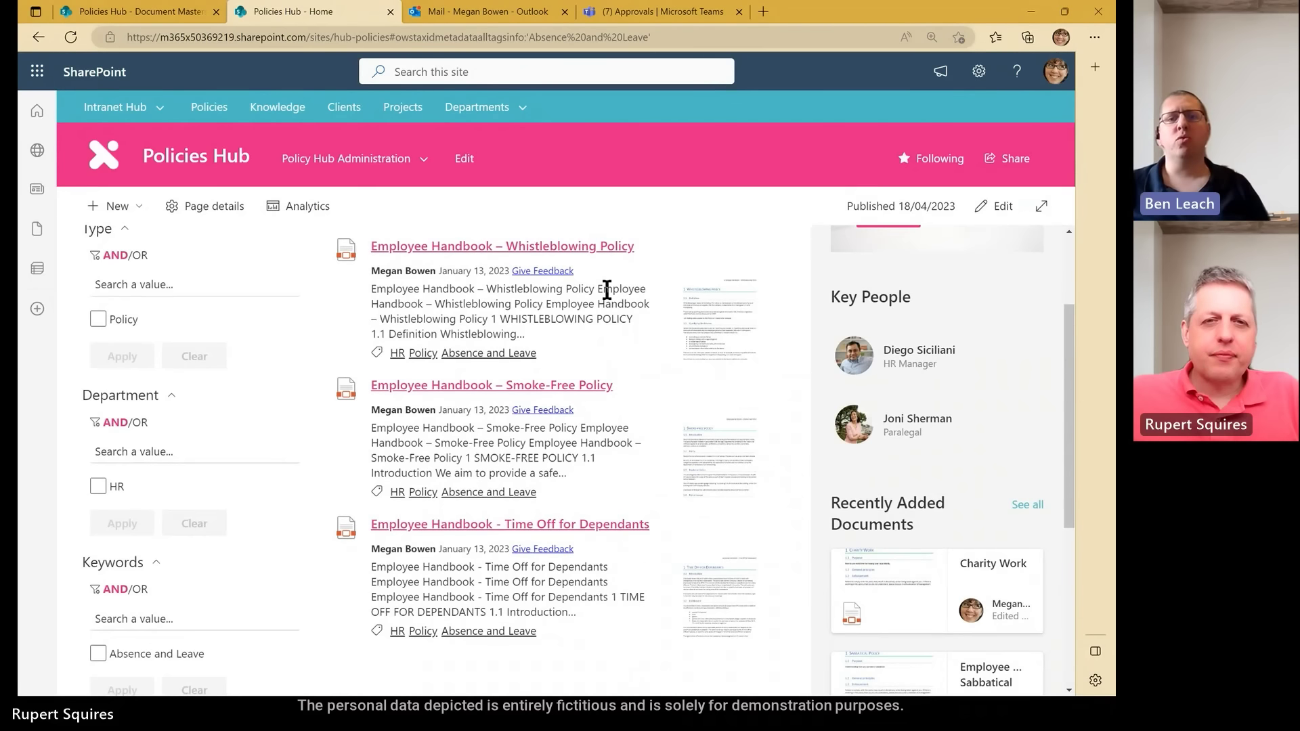
scroll(553, 308, "up", 2)
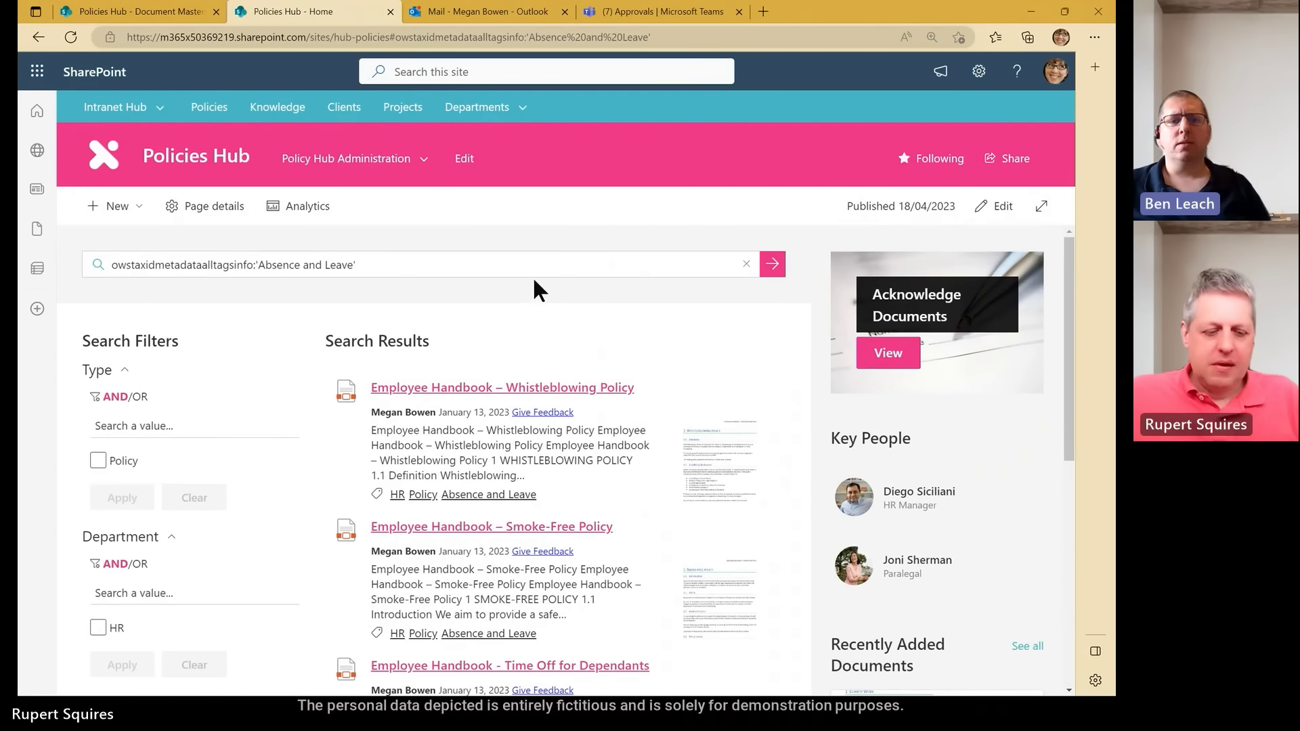
key("alt+Tab")
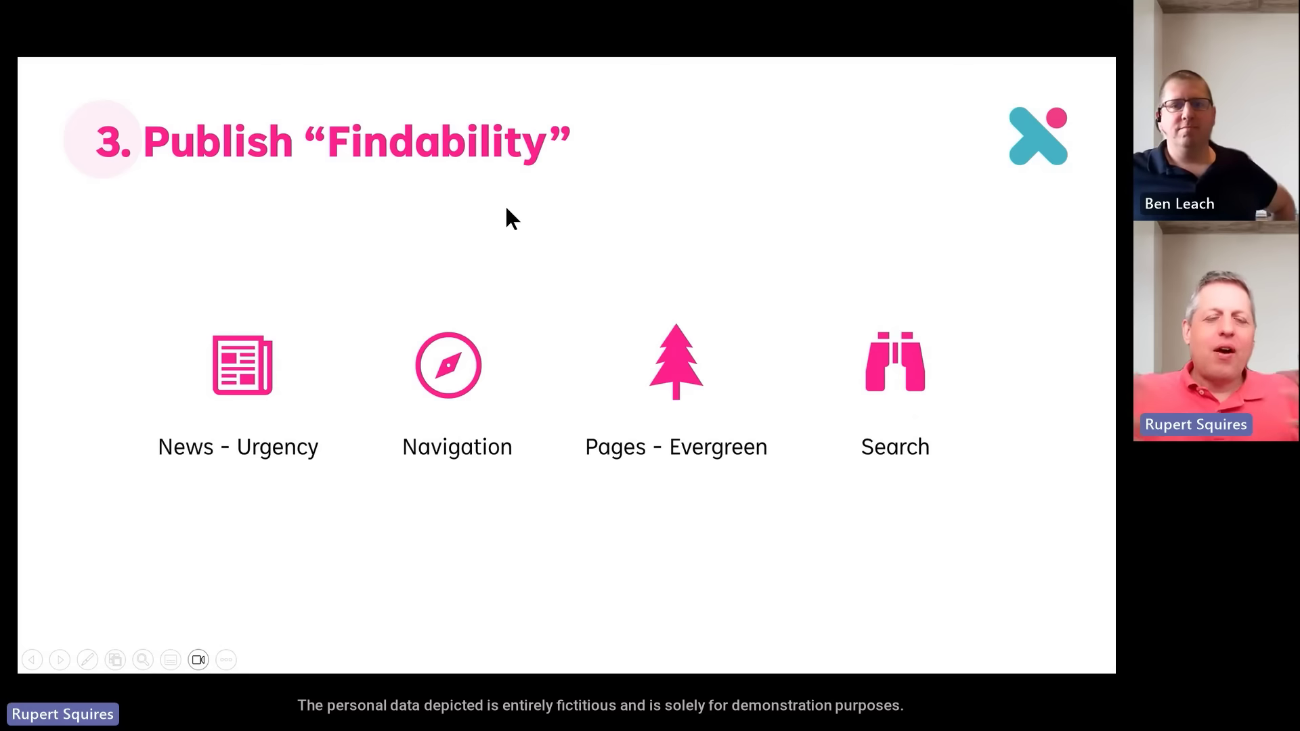
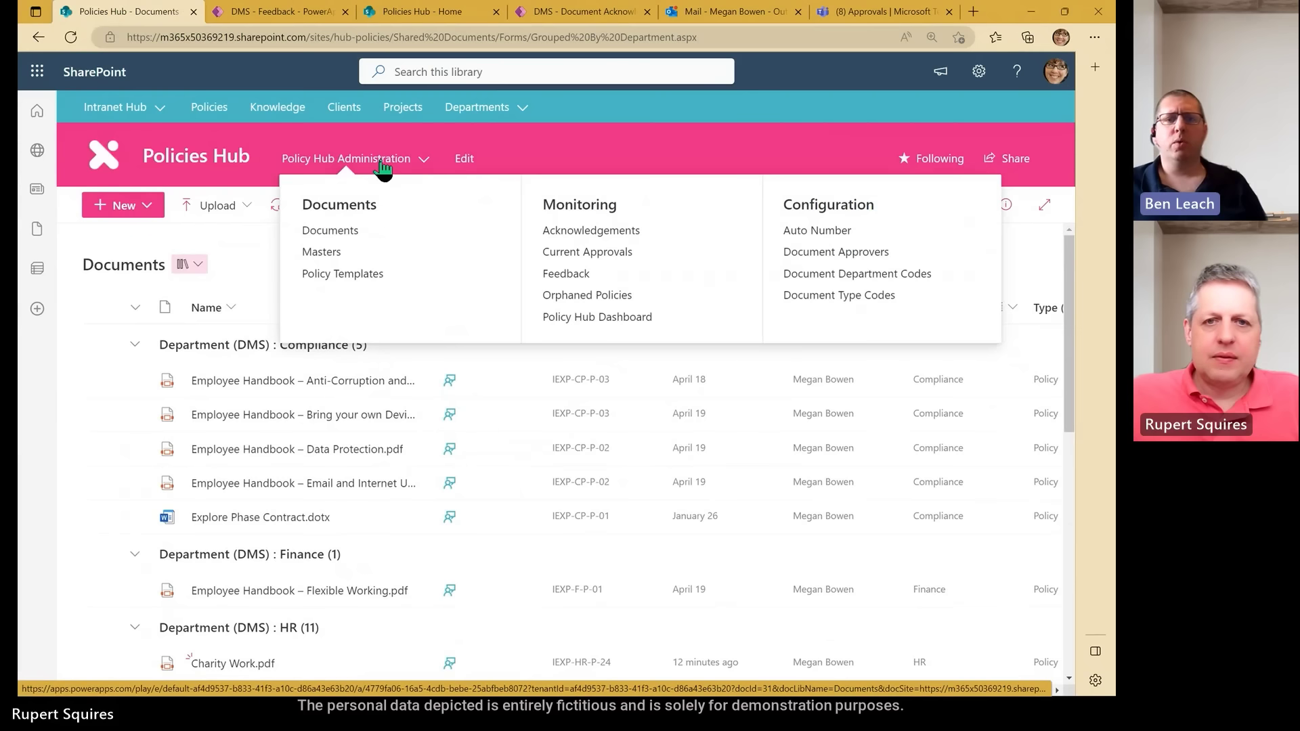
Open the Policies Hub's Document Feedback list and select the Charity Work feedback entry.
left_click(558, 276)
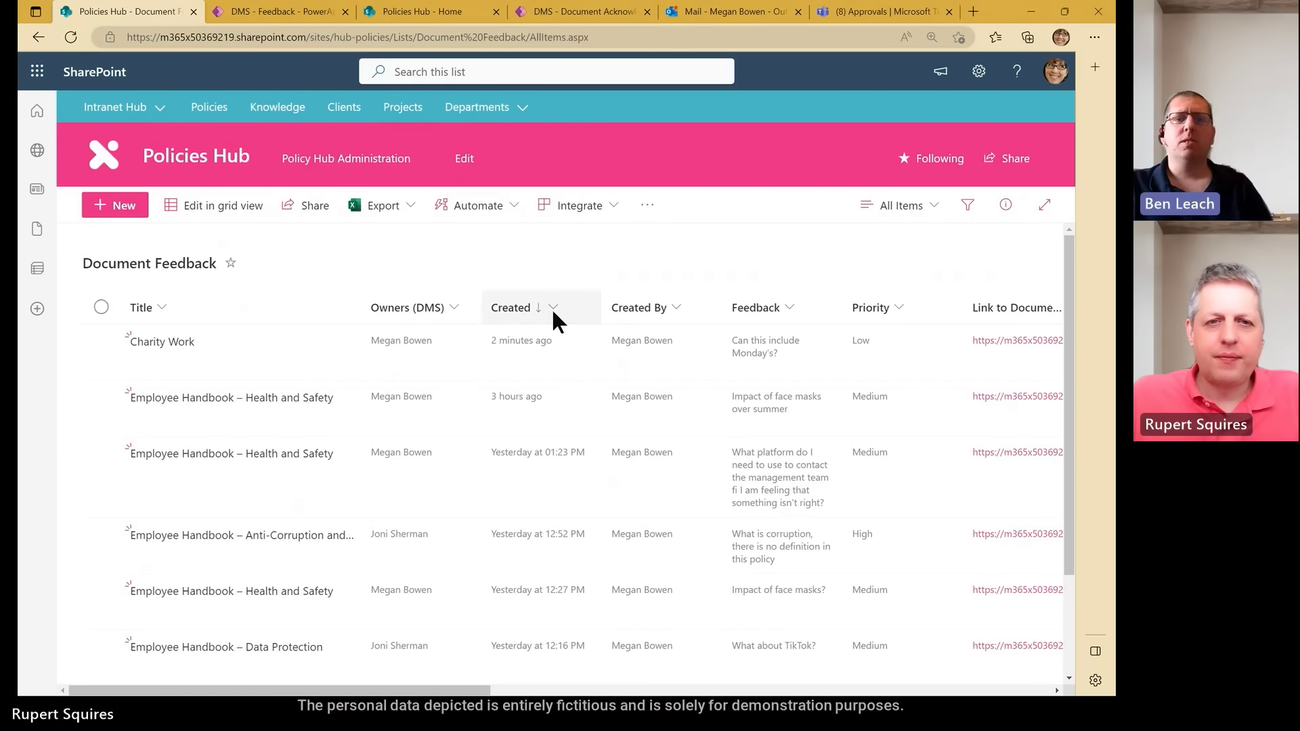
left_click(581, 341)
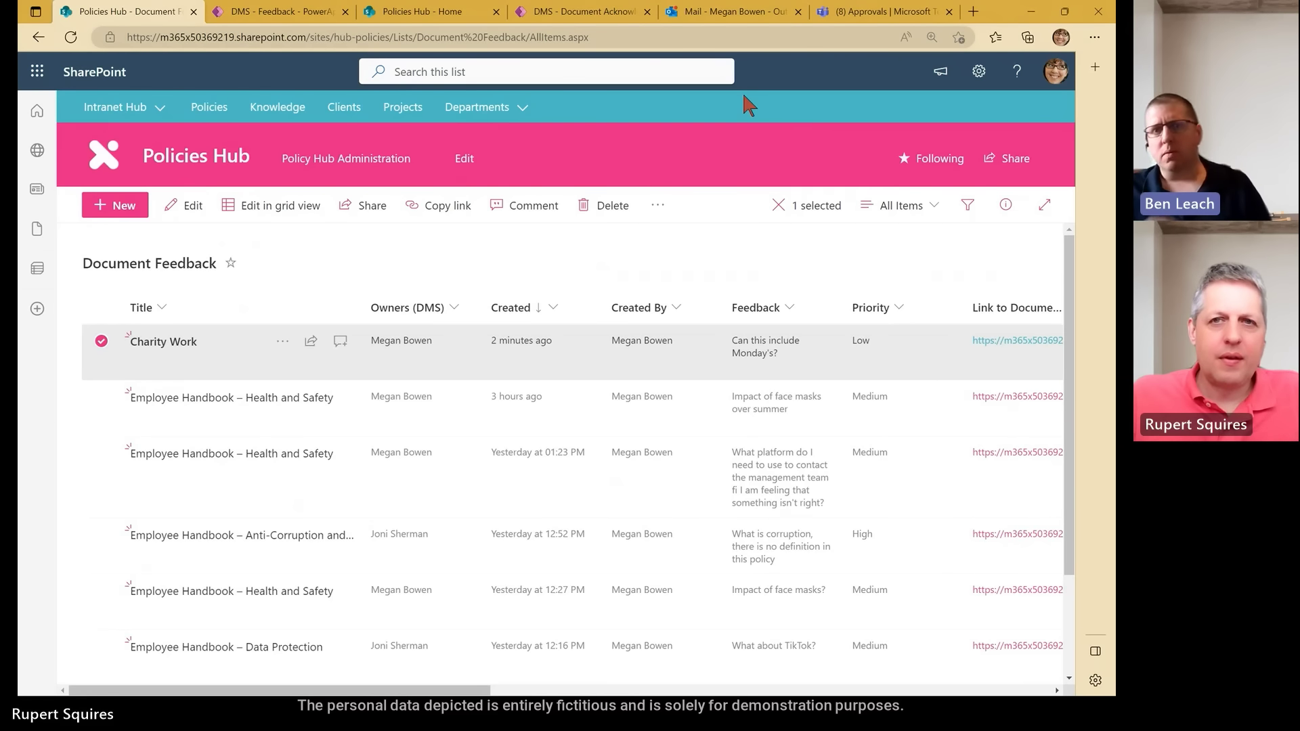
Read the "Policy Feedback for: Charity Work.docx" email in Outlook and return to the Policies Hub's Document Feedback list.
left_click(740, 12)
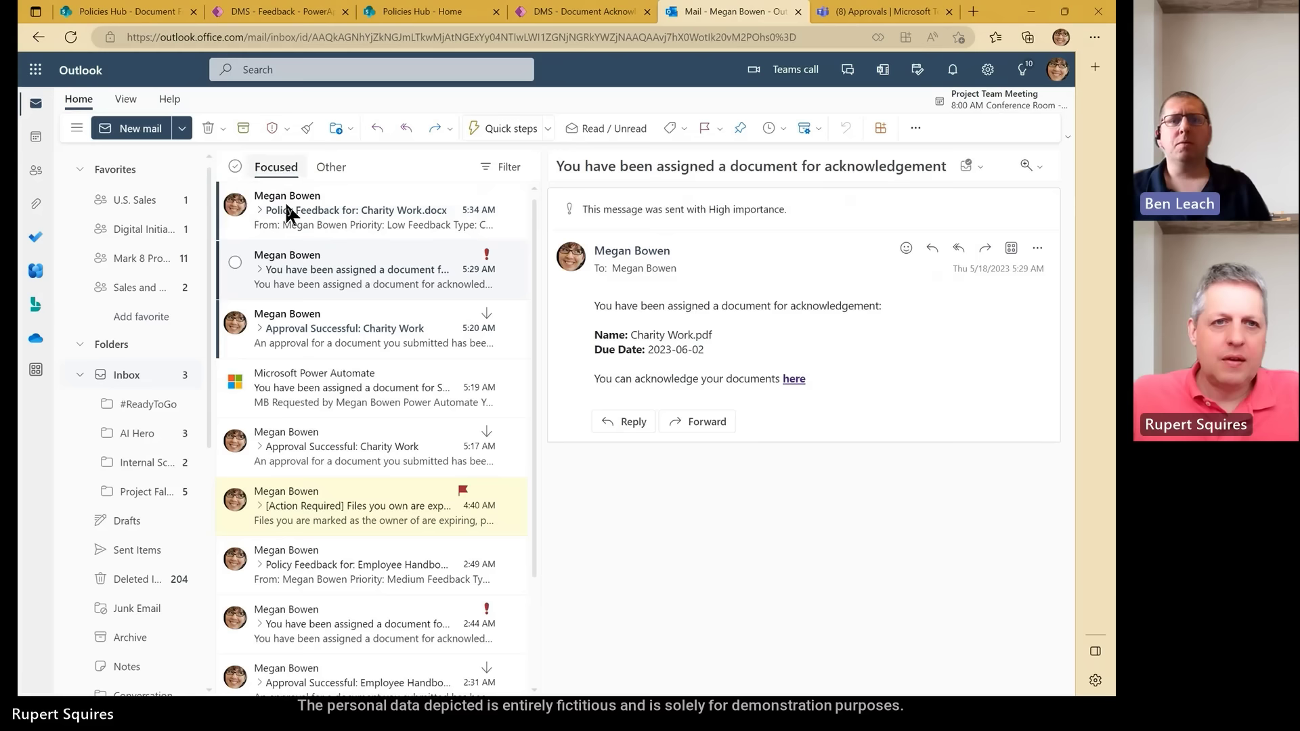
left_click(317, 211)
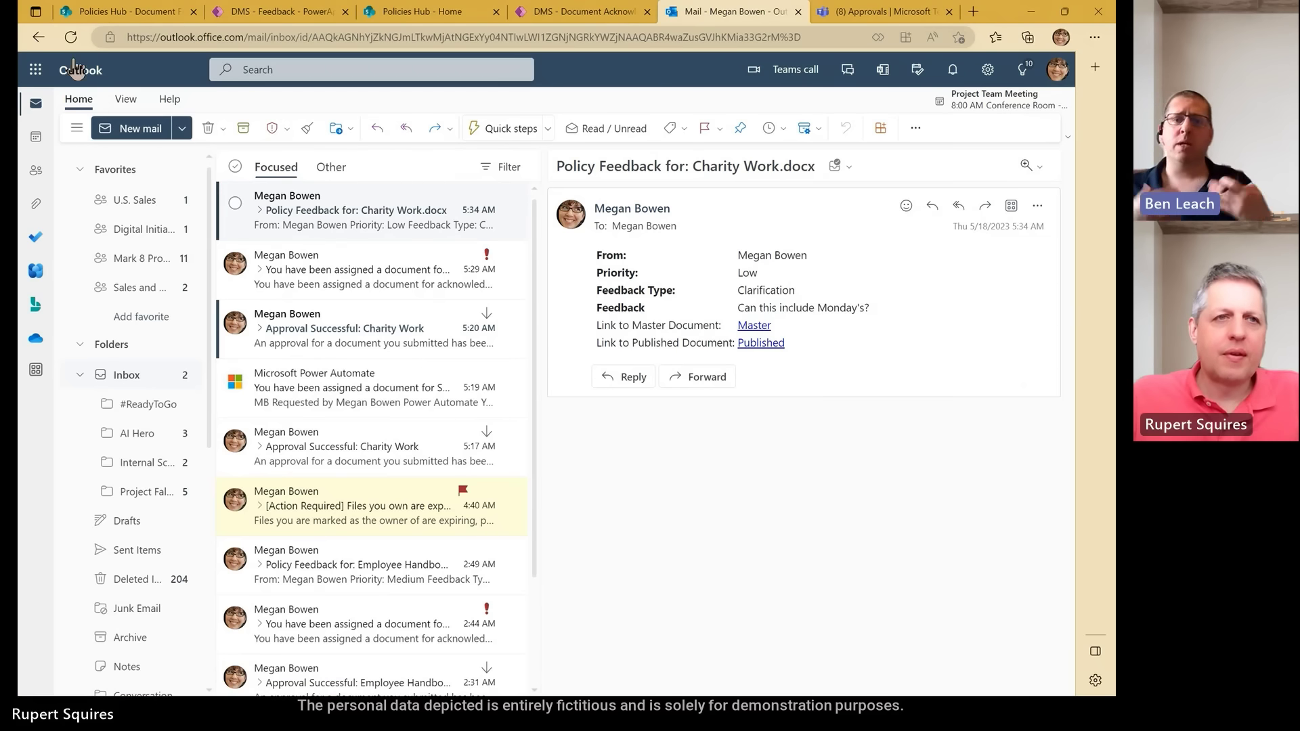
left_click(107, 14)
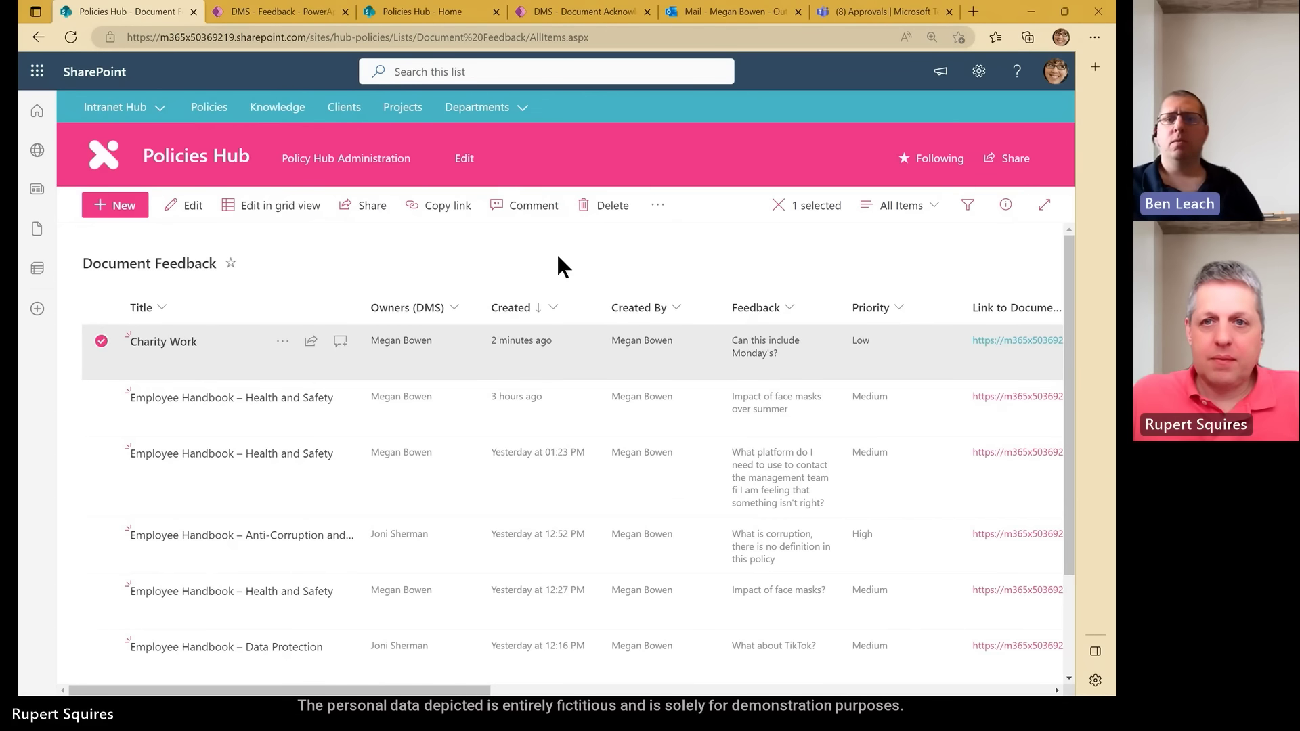
Show the Document Feedback list in the My Feedback view, and open the Orphaned Policies list from Policy Hub Administration.
left_click(900, 208)
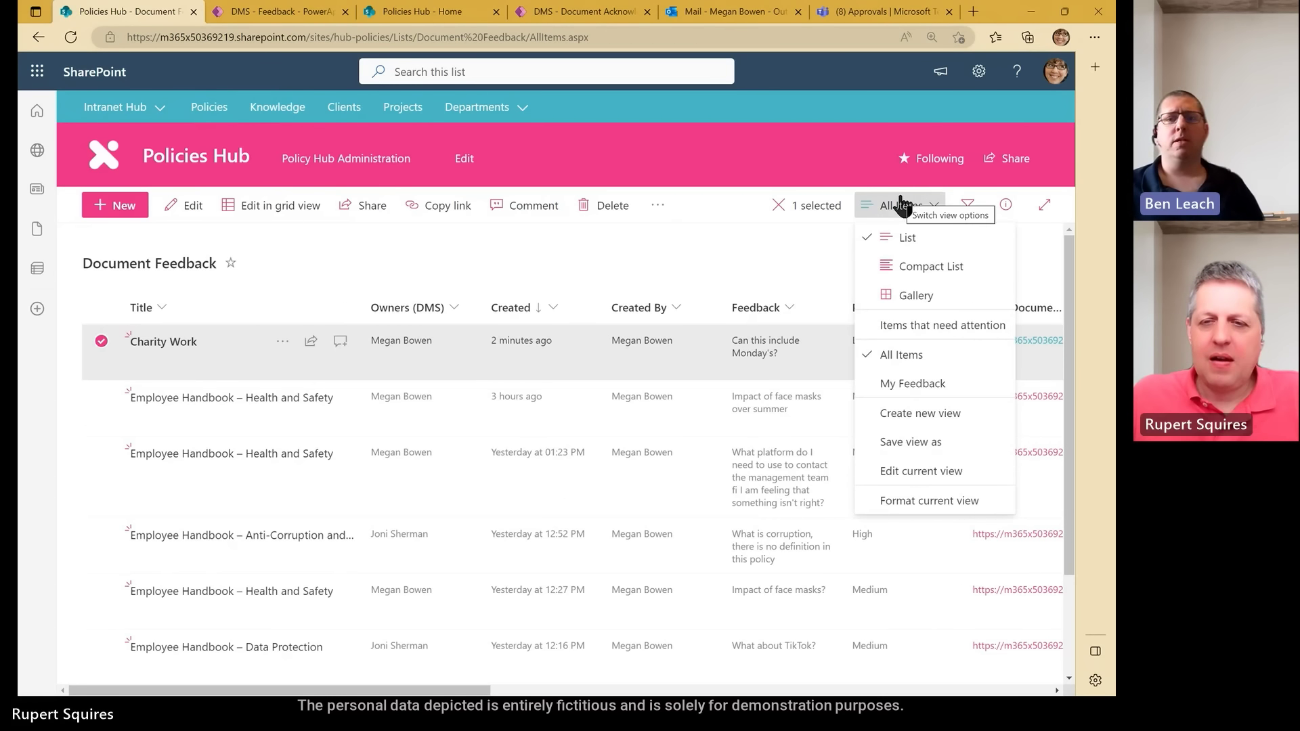
left_click(911, 381)
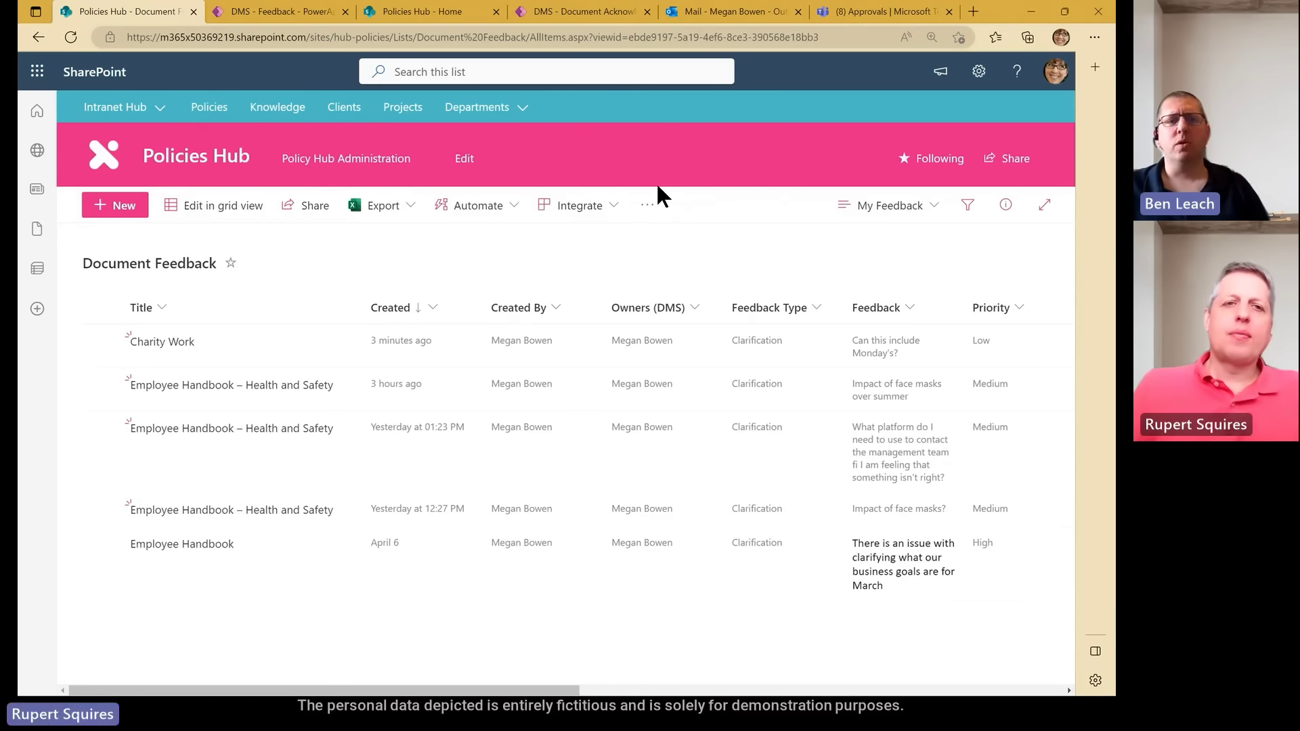
left_click(392, 159)
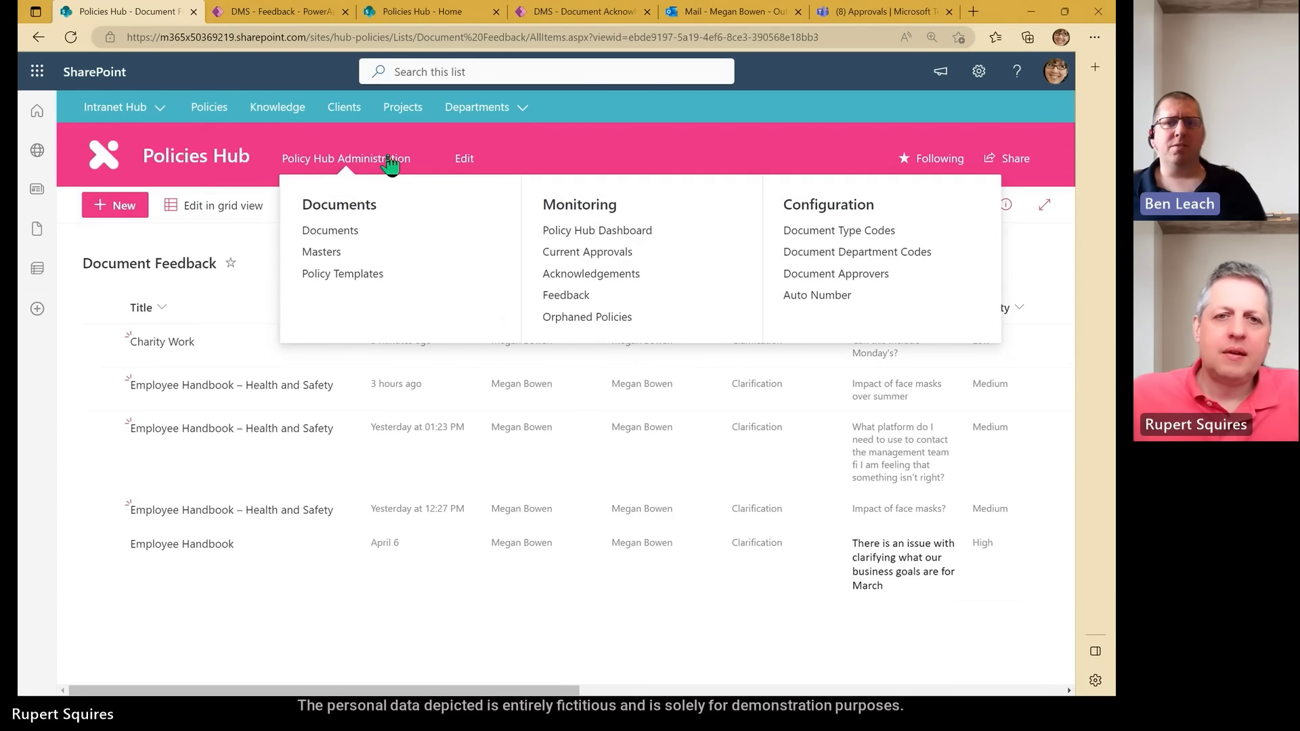
left_click(554, 319)
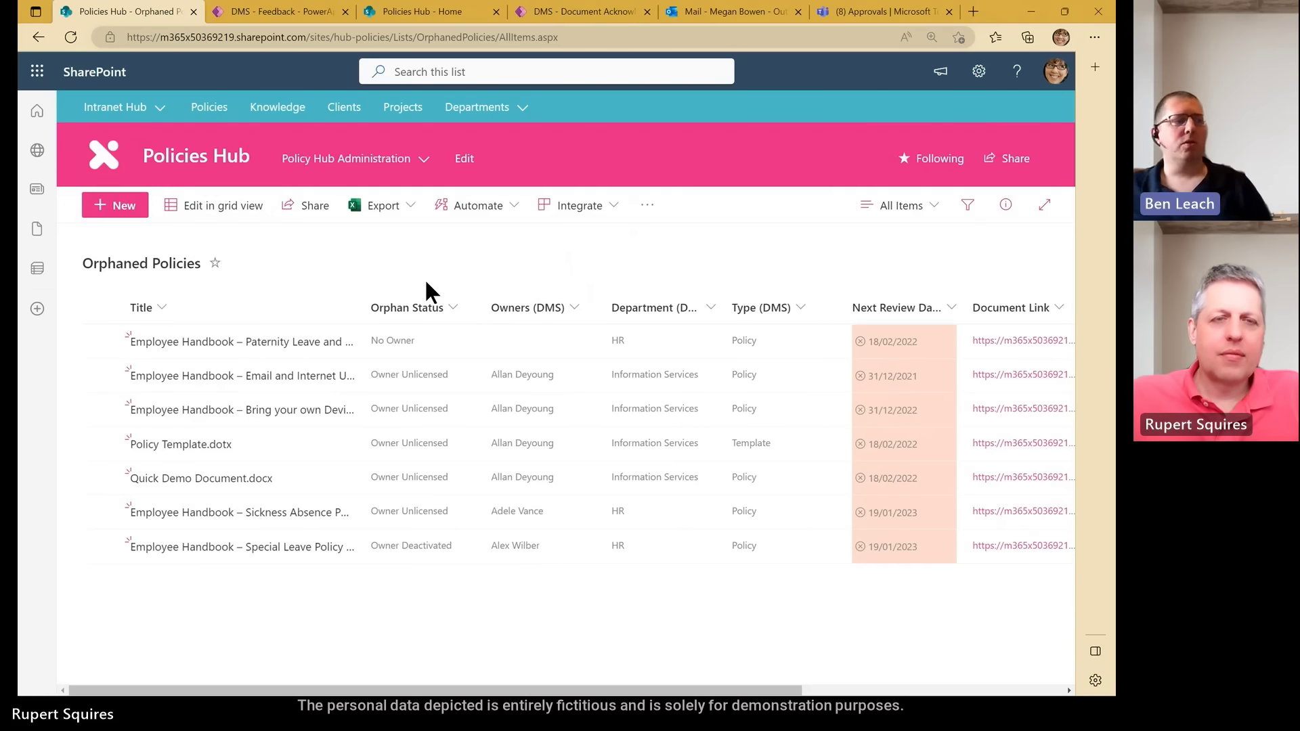
Read the "[Action Required] Files you own are expiring soon!" email in Outlook with a widened reading pane, and return to the slideshow.
left_click(734, 16)
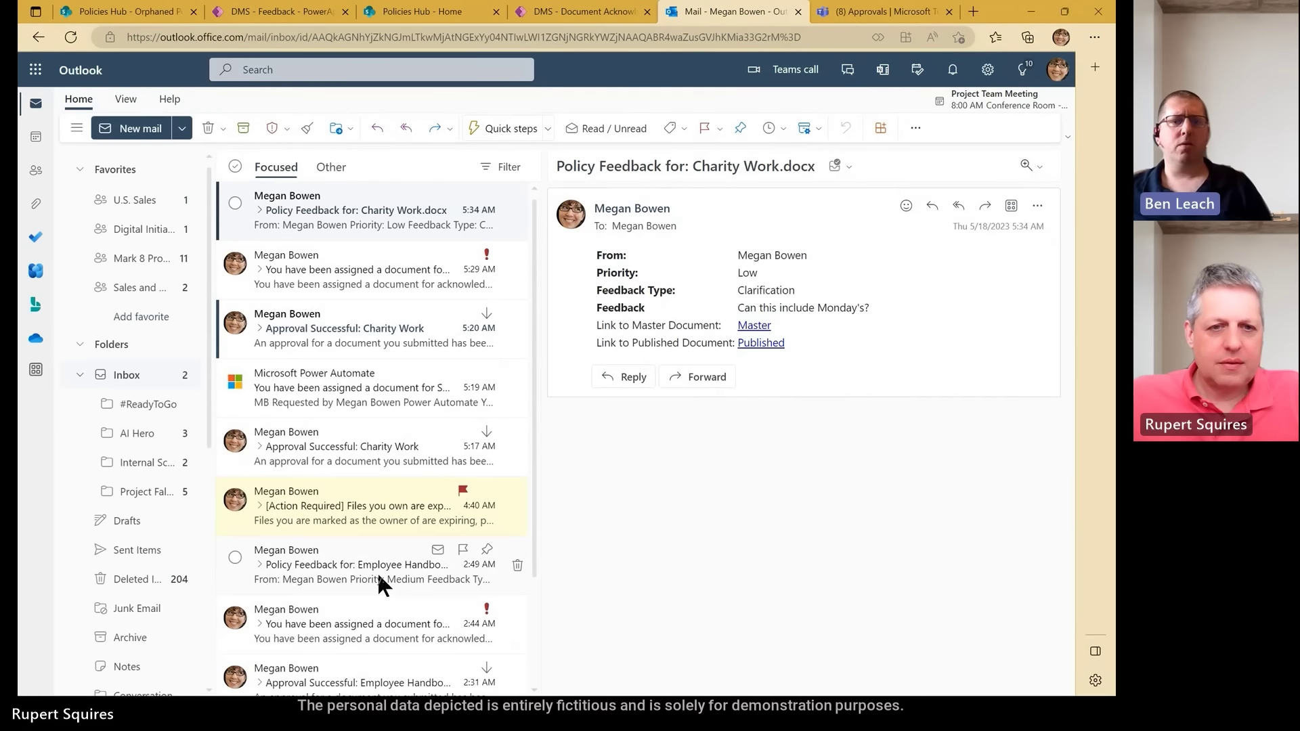
left_click(363, 513)
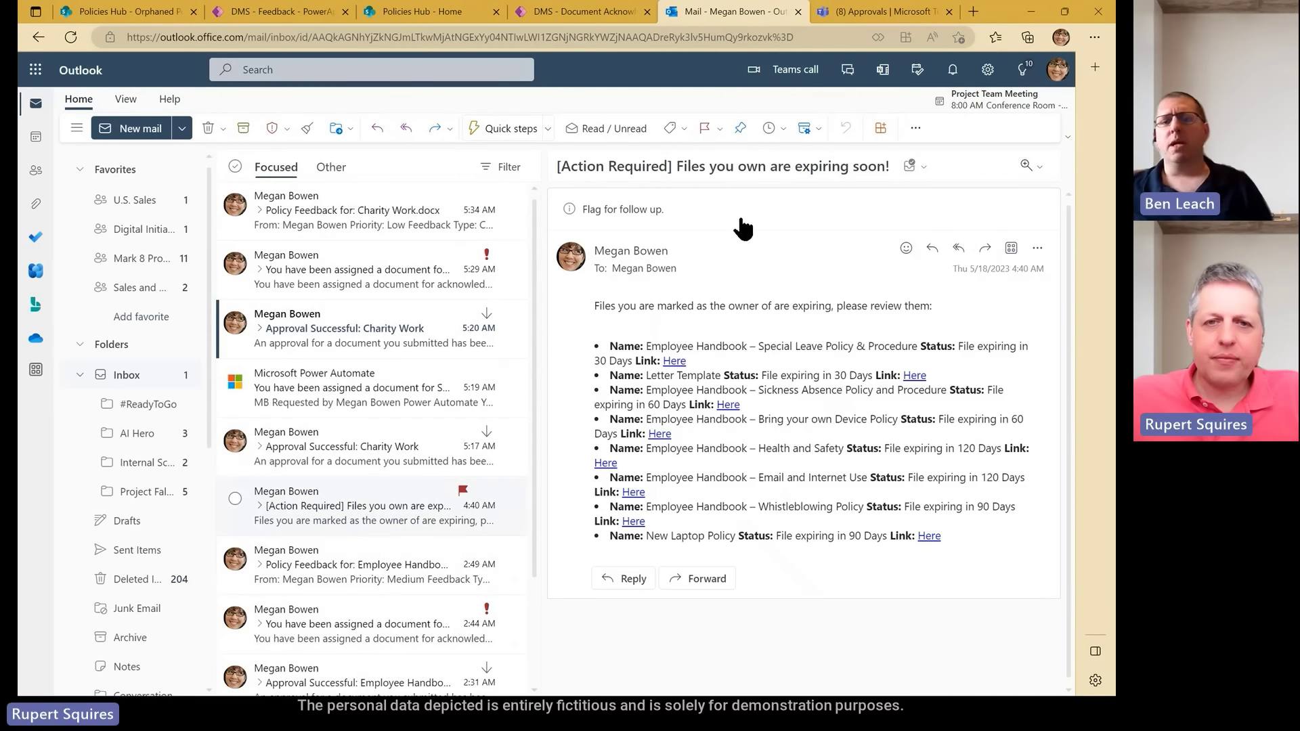
left_click_drag(454, 302, 335, 294)
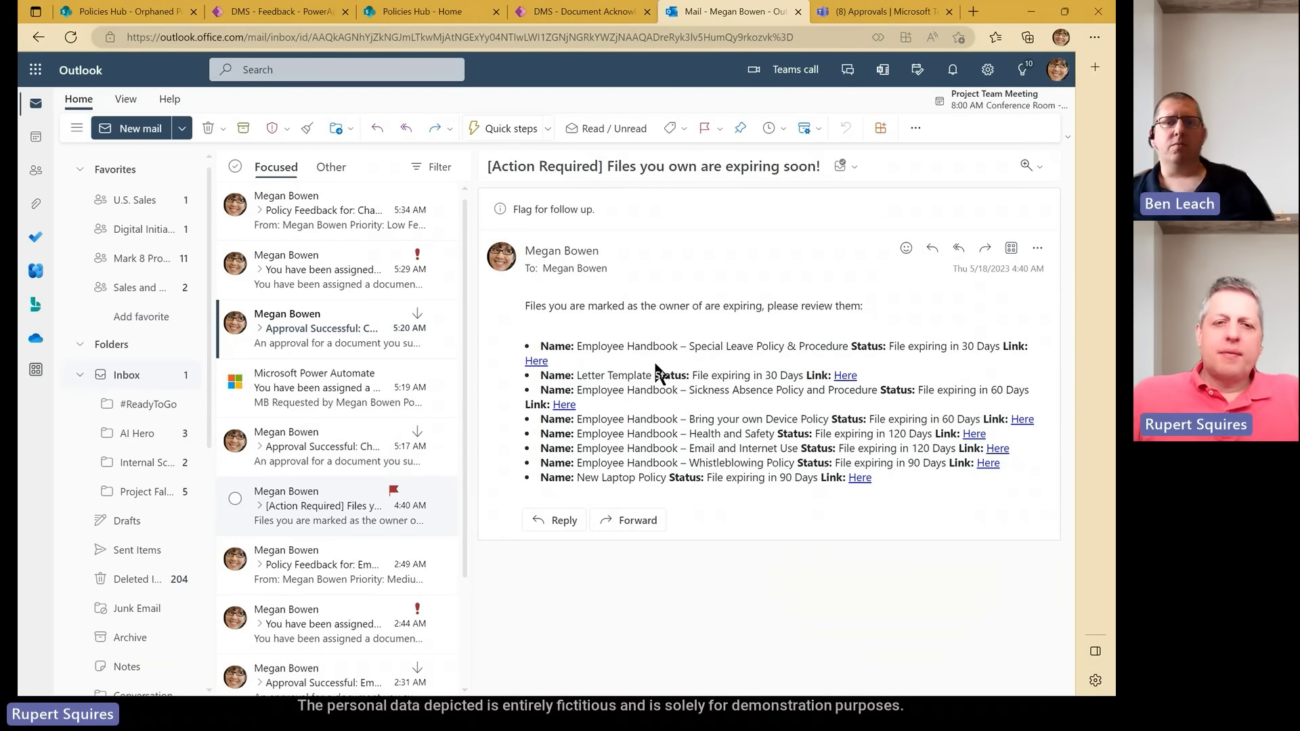
left_click(782, 706)
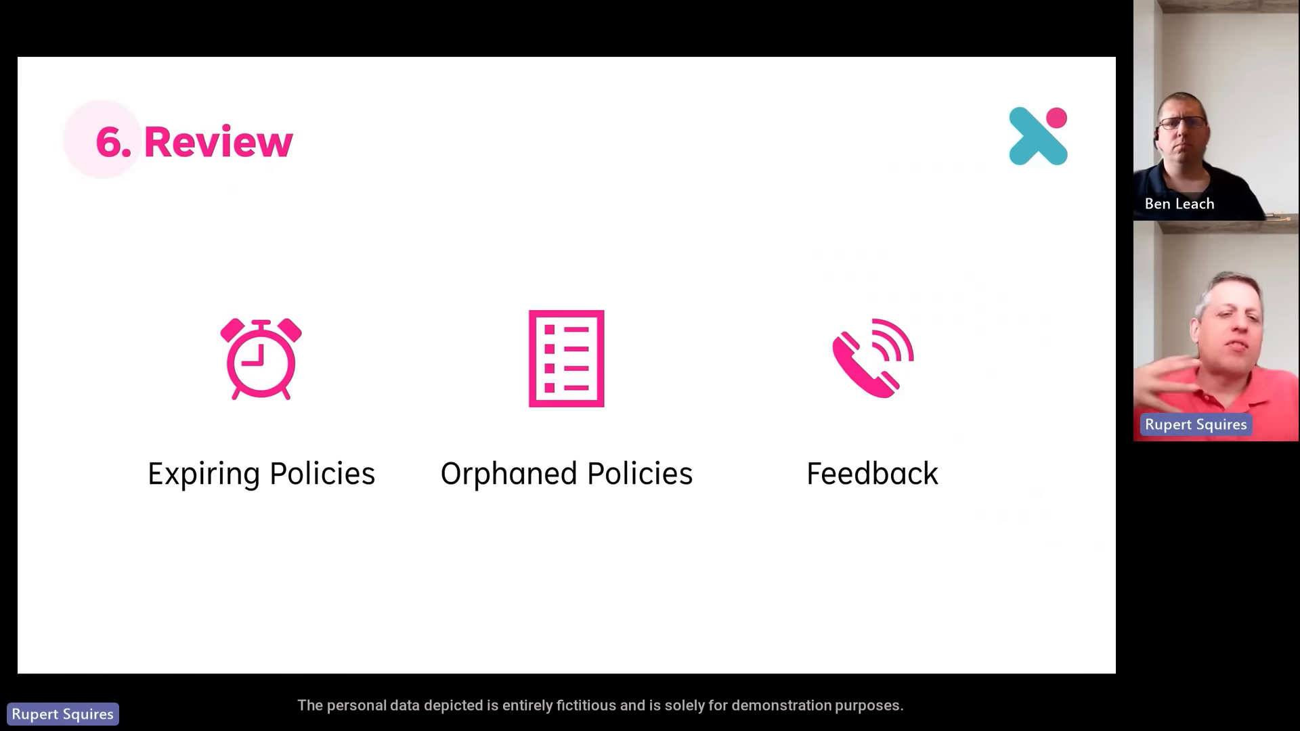
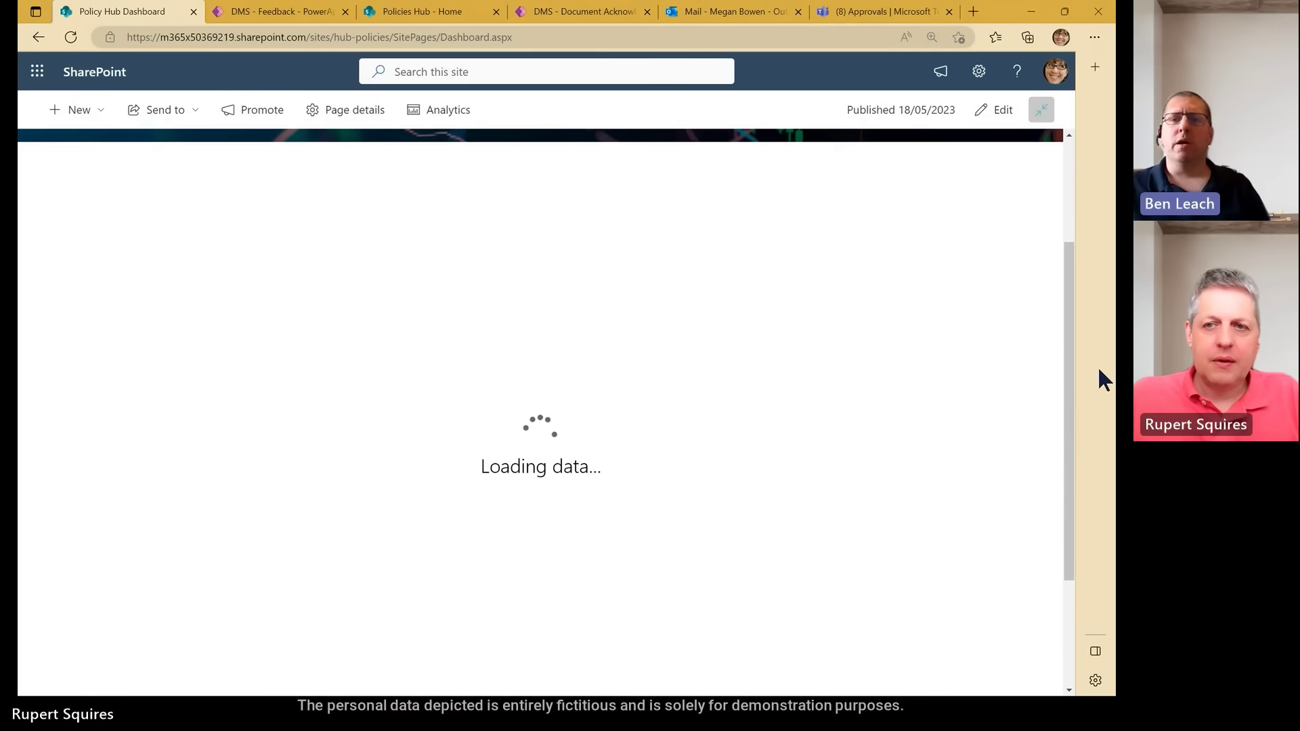
Highlight the HR department on the Policy Hub Dashboard summary and drill through to its Published Documents.
left_click_drag(1070, 356, 1076, 398)
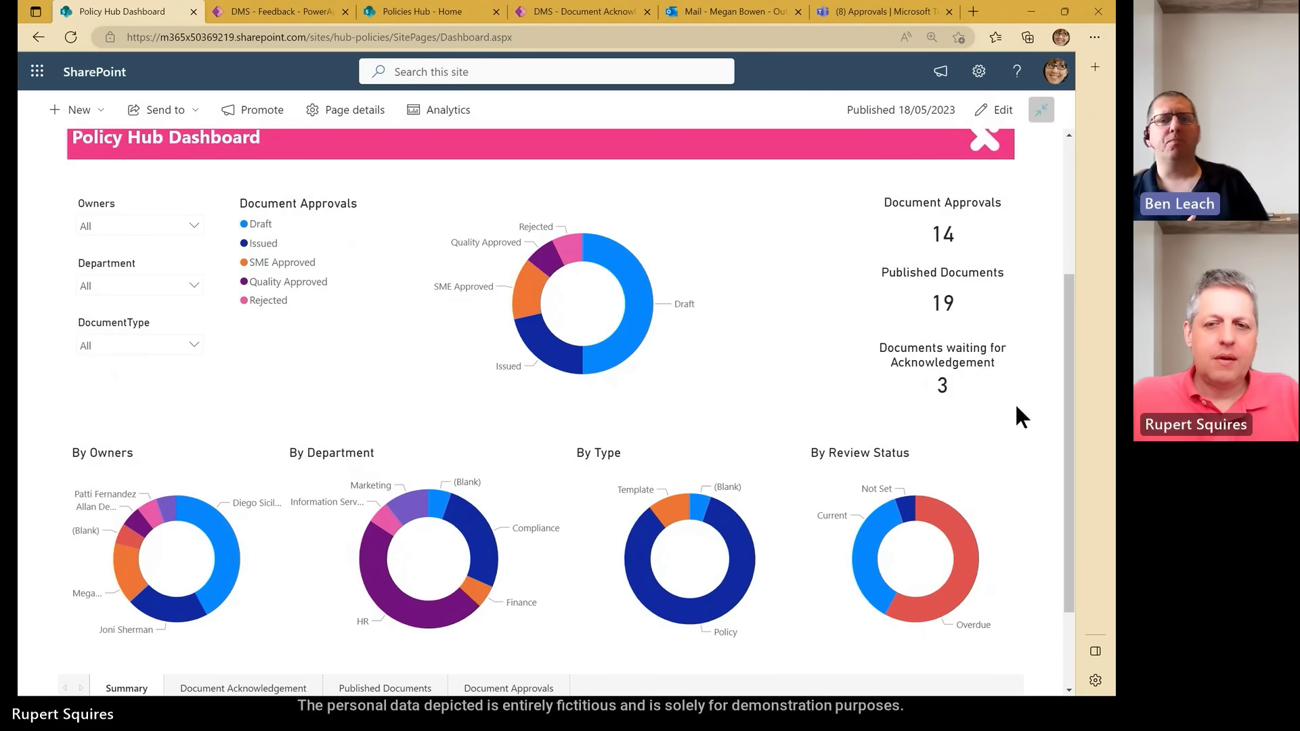
mouse_move(965, 568)
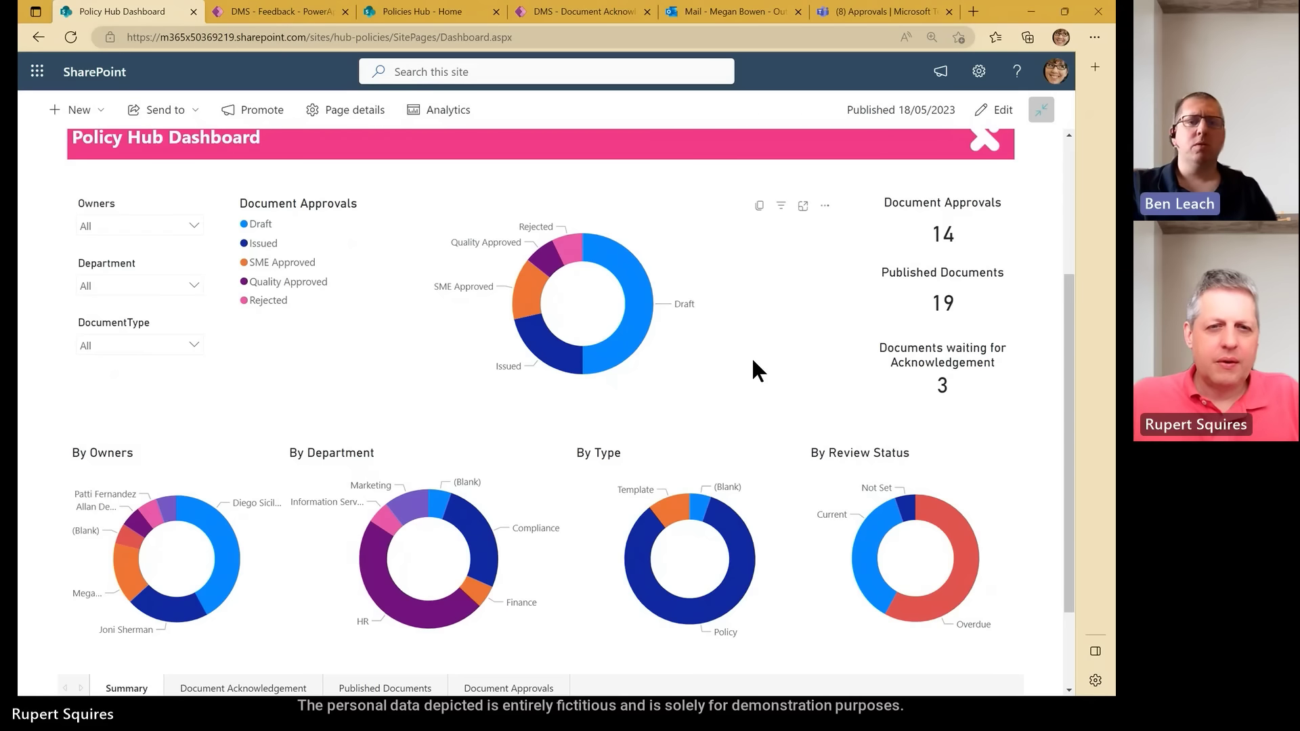
left_click(382, 594)
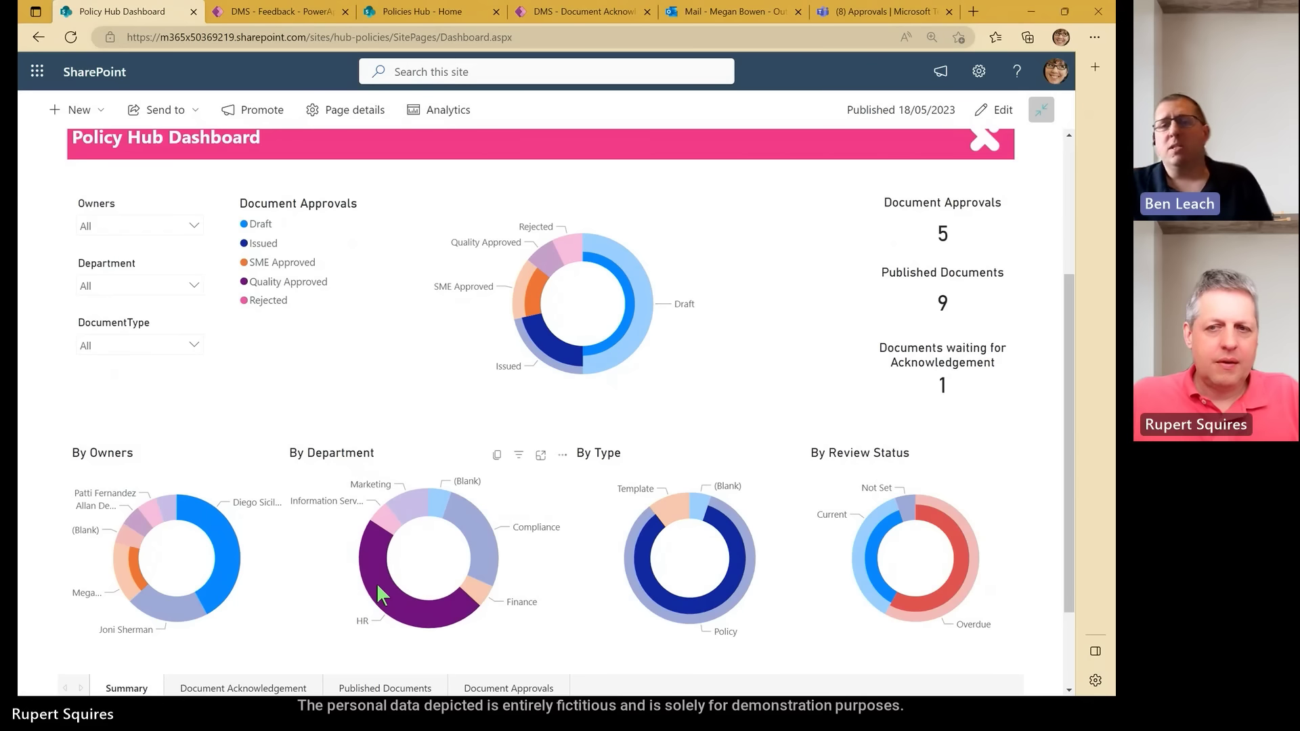
right_click(381, 595)
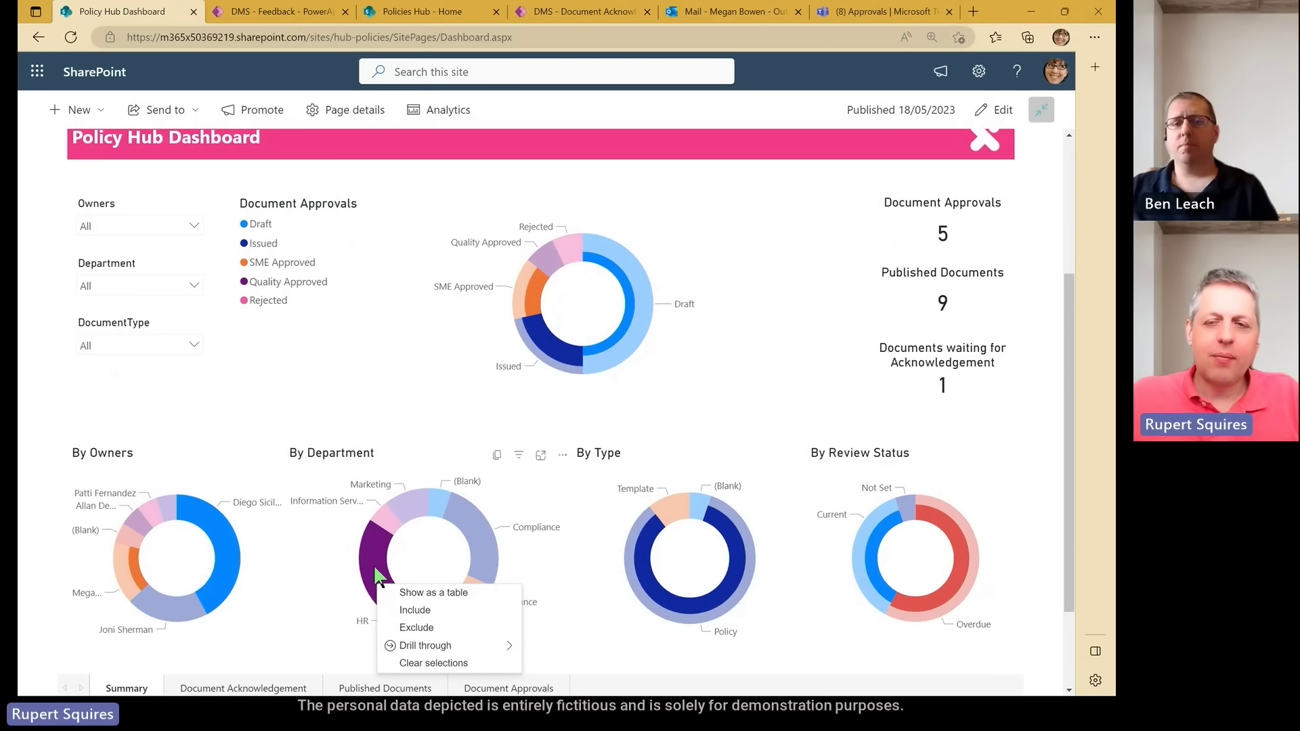
mouse_move(470, 646)
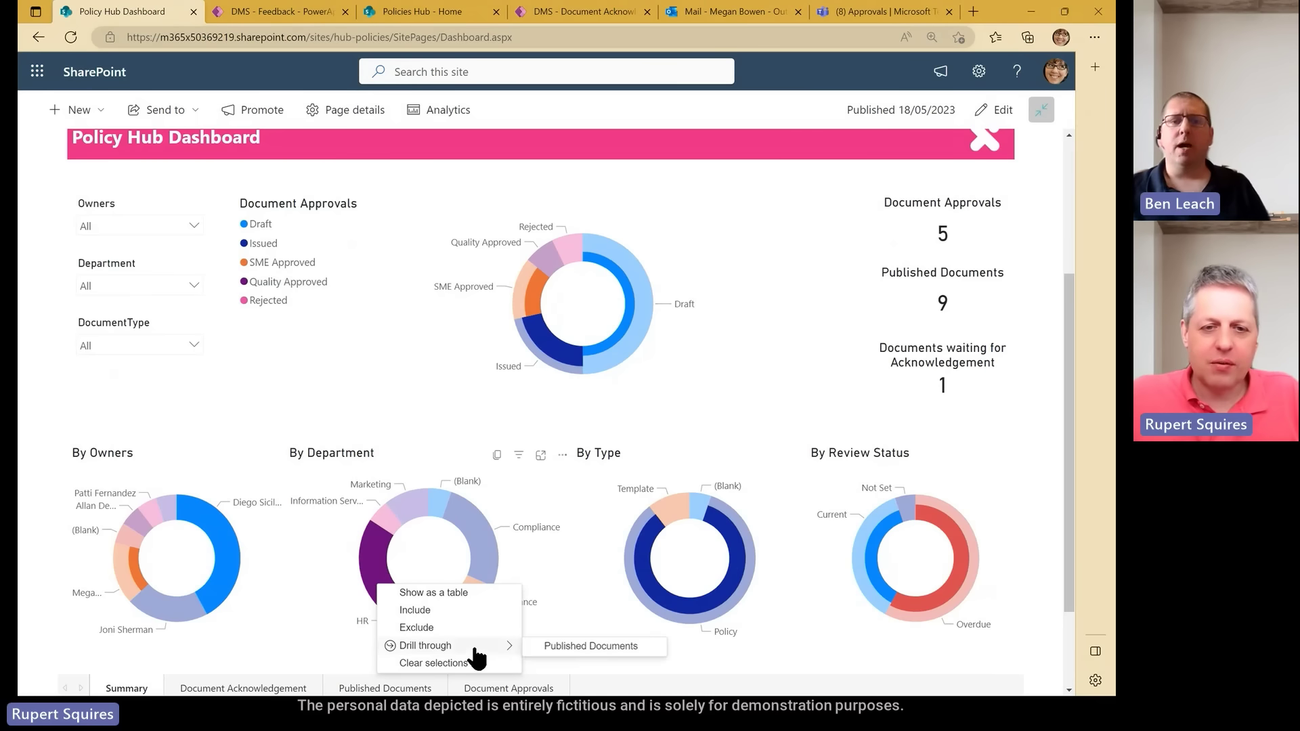
left_click(559, 647)
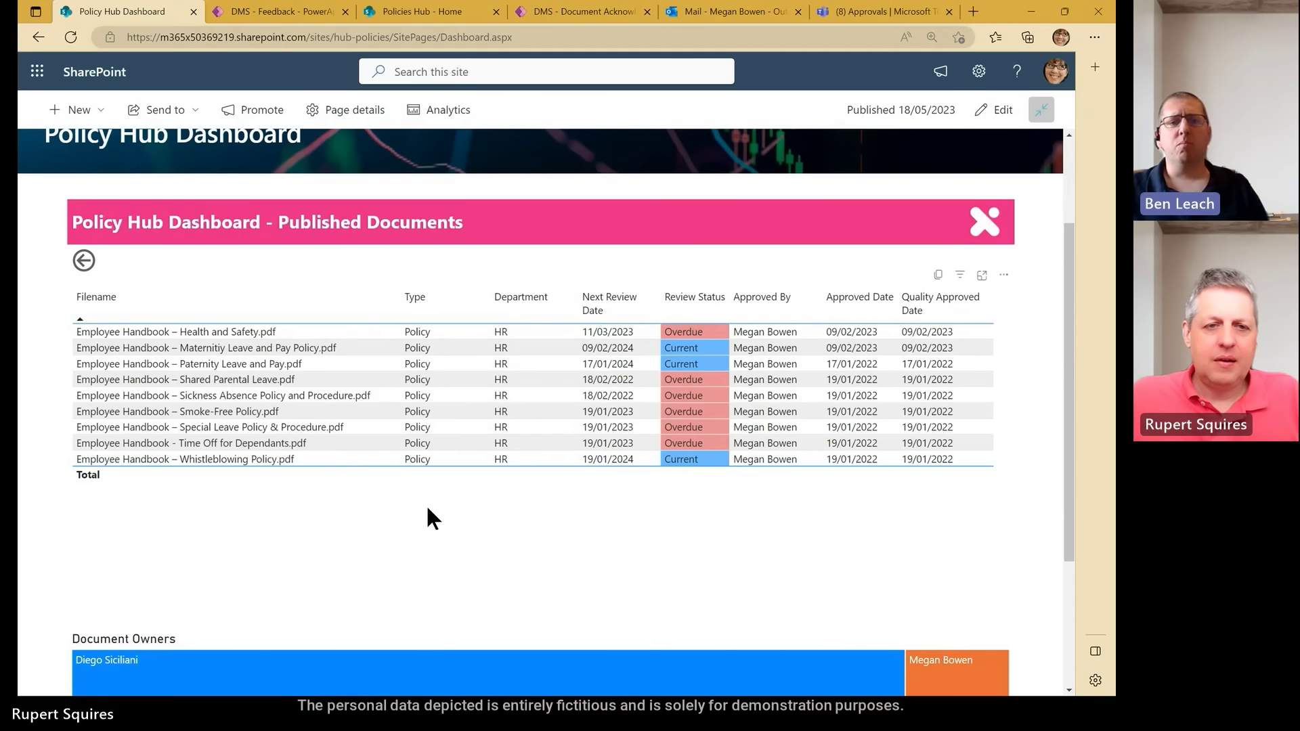
Highlight the Health and Safety policy in the HR Published Documents report and filter the documents by each document owner.
scroll(427, 508, "down", 1)
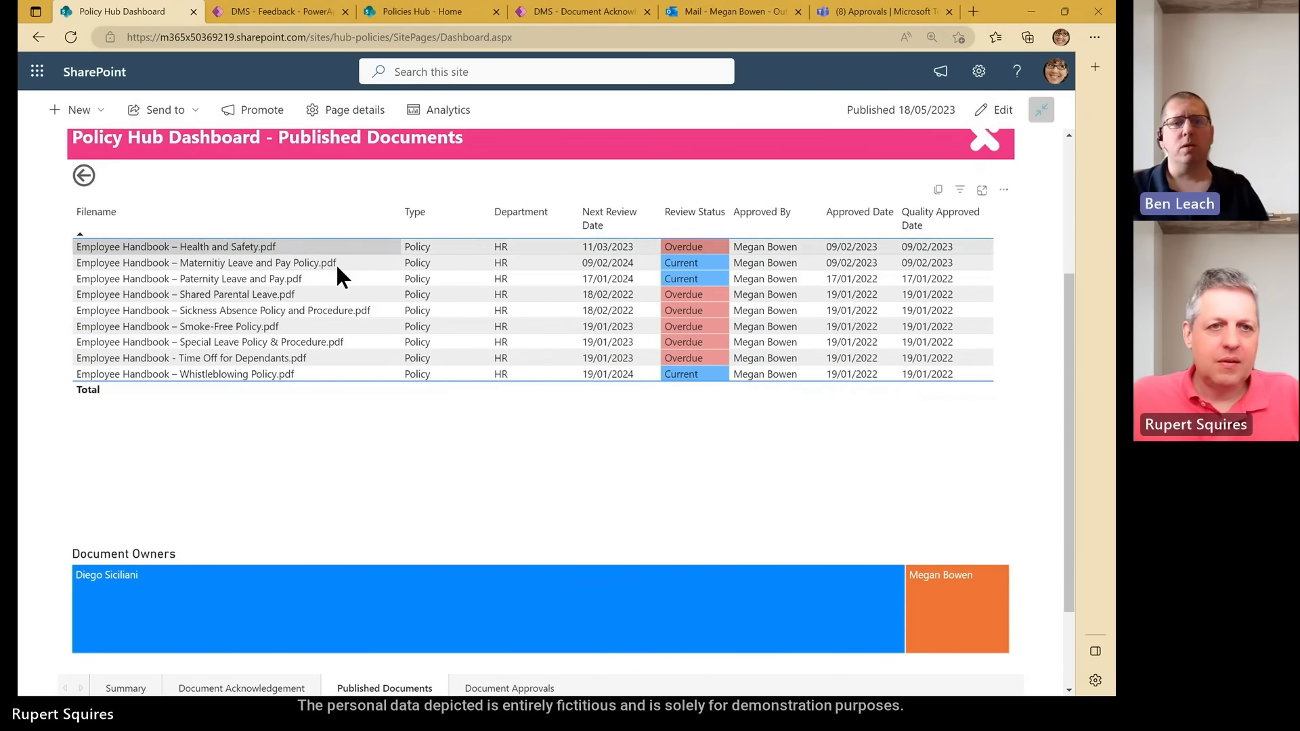
left_click(319, 246)
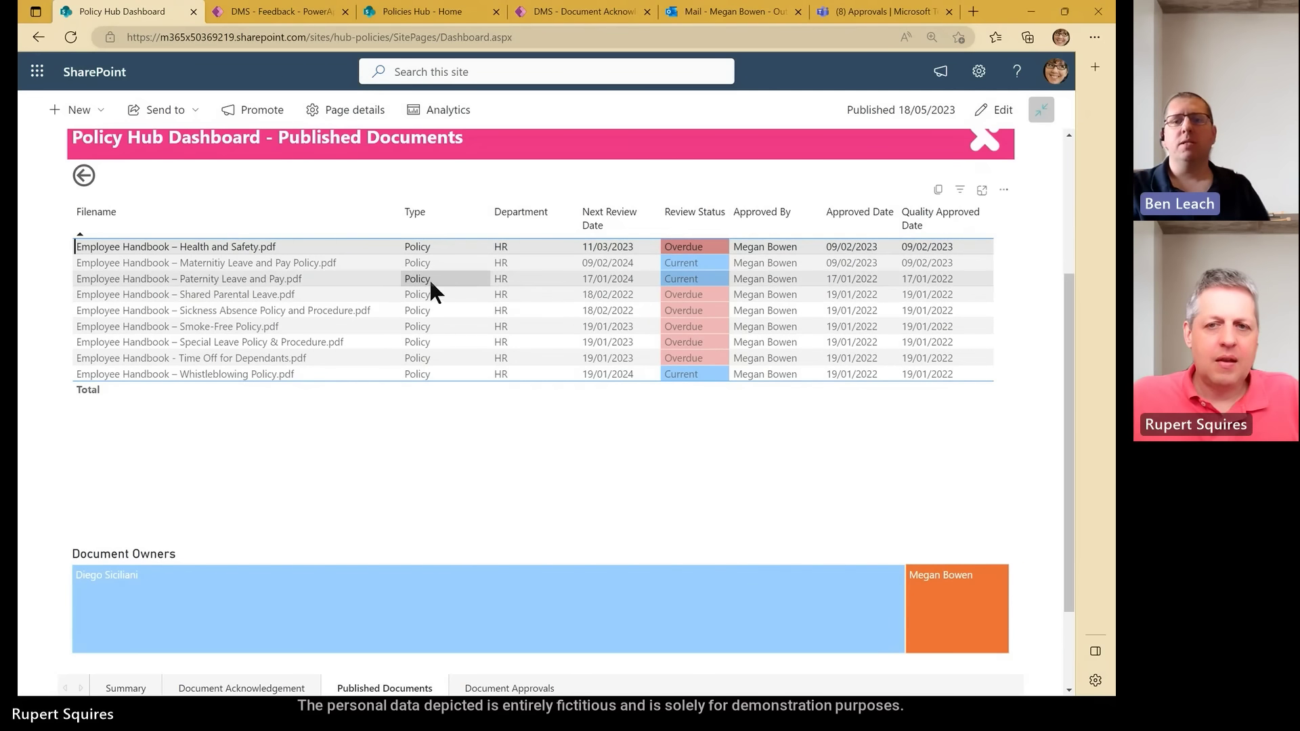
mouse_move(952, 619)
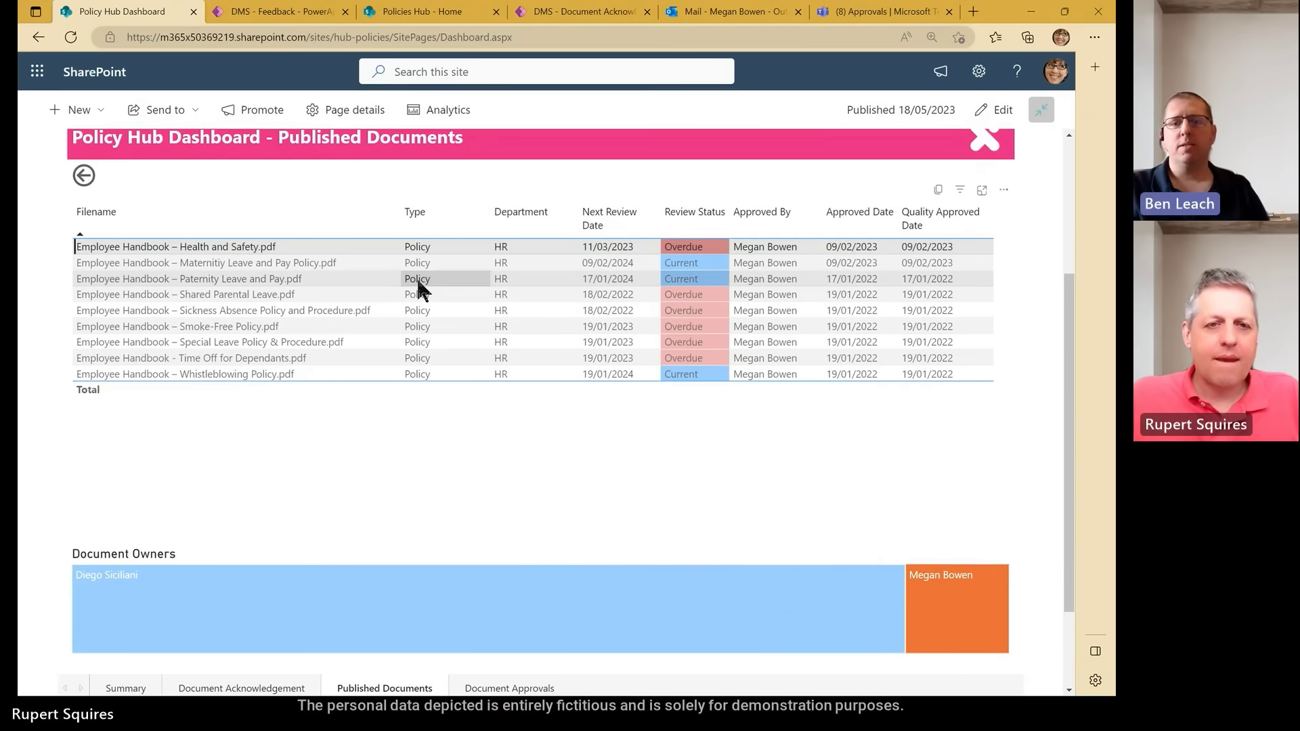
left_click(943, 603)
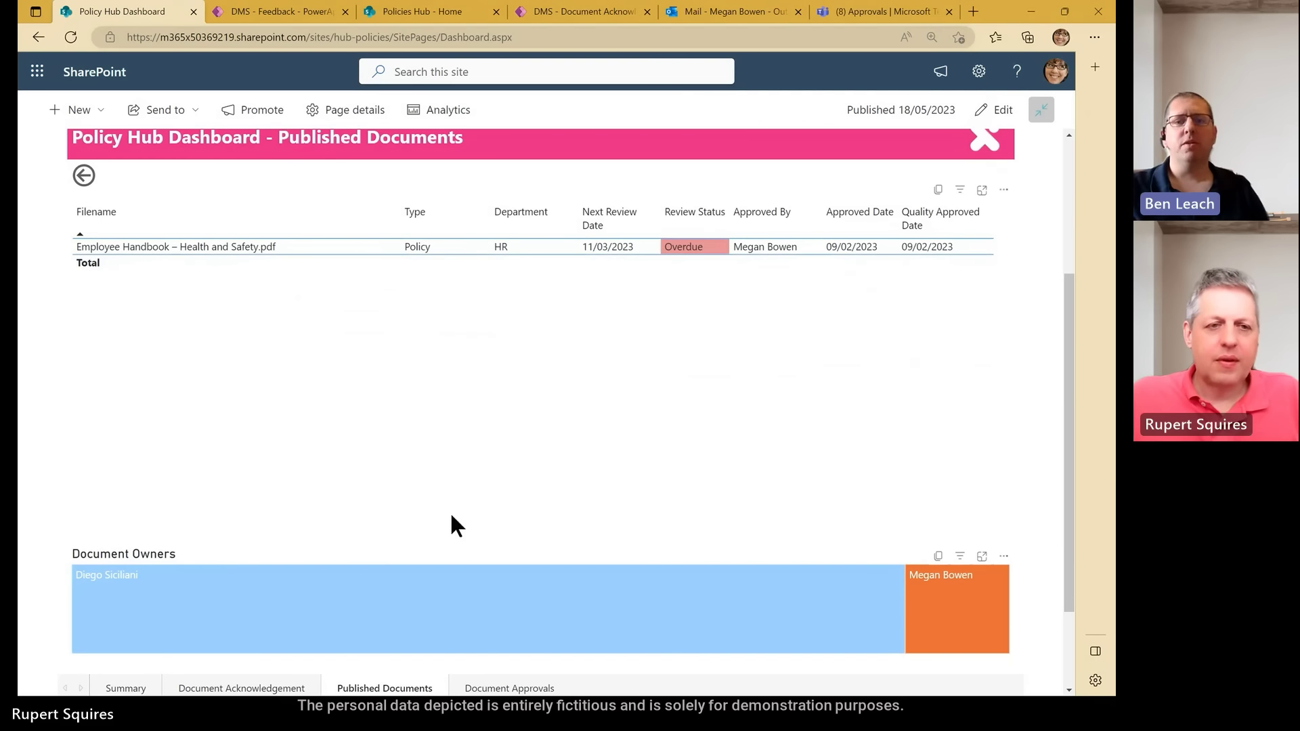
left_click(400, 612)
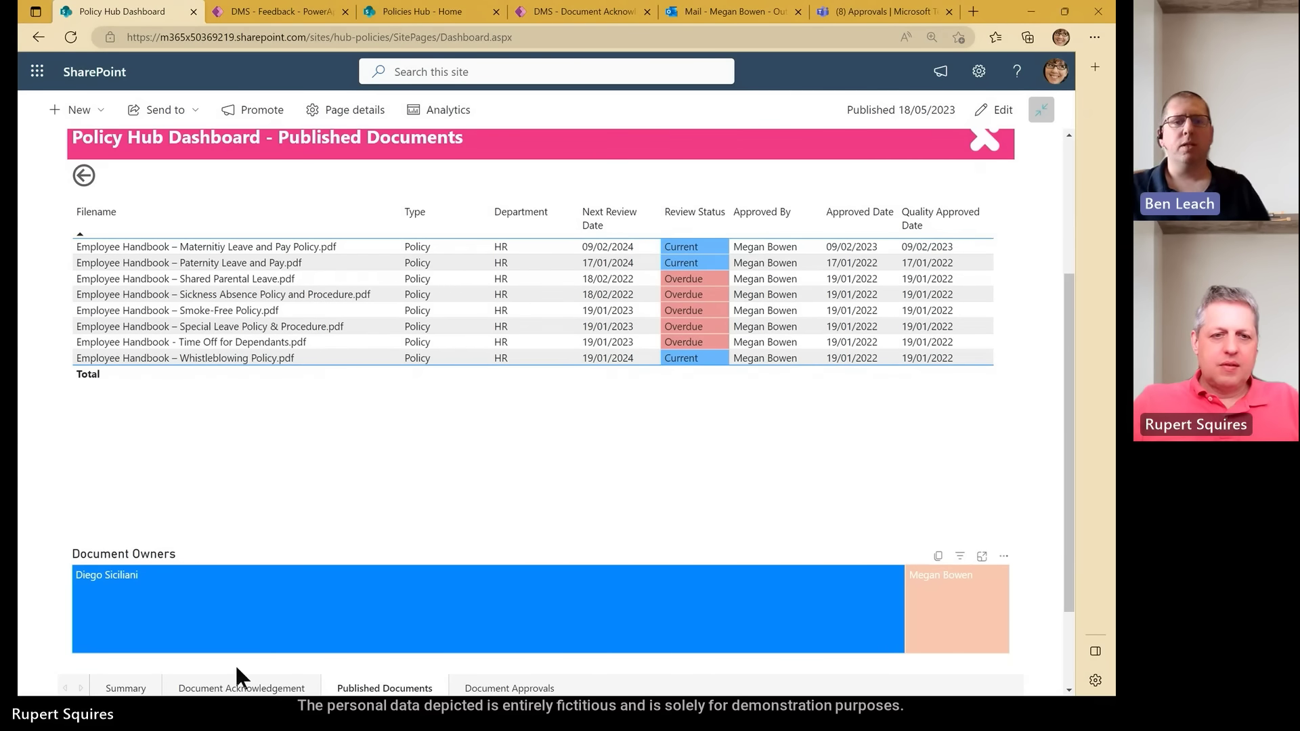
Filter the dashboard's Document Acknowledgement report by Overdue and by Pending documents, and switch back to the slideshow.
left_click(238, 686)
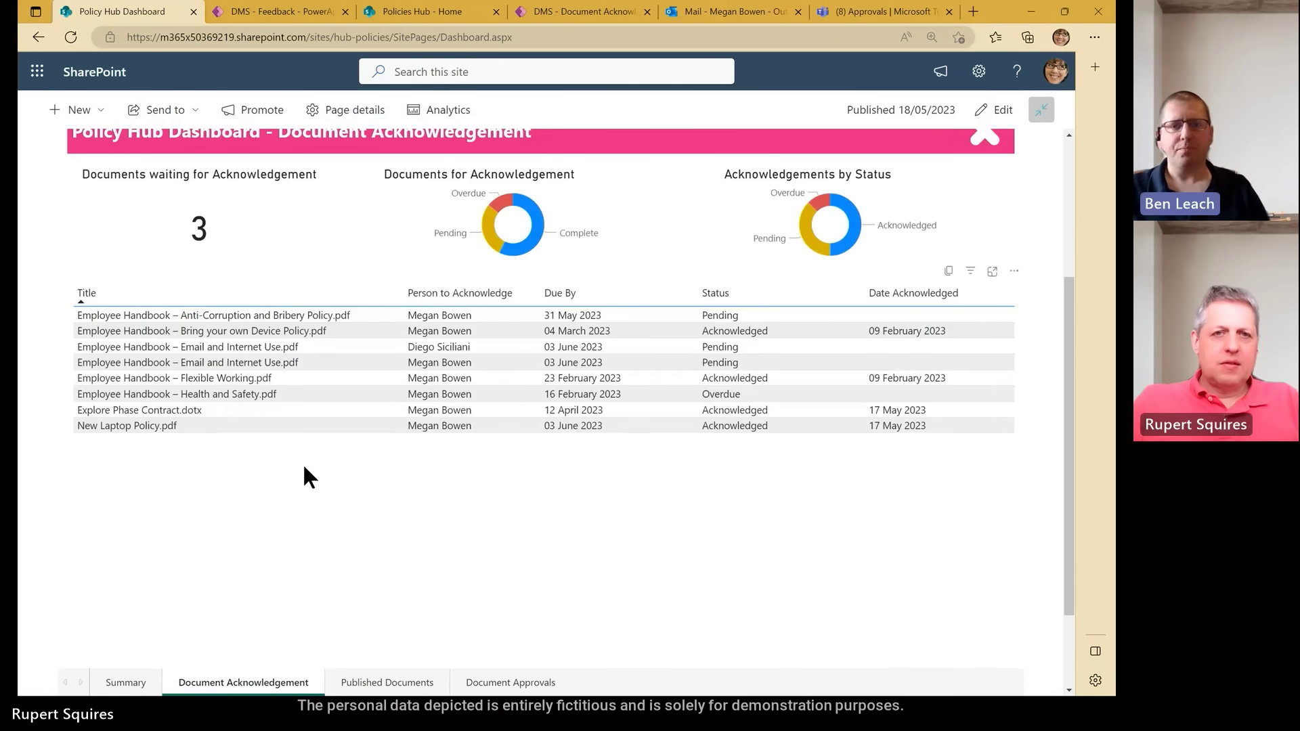
scroll(304, 472, "up", 3)
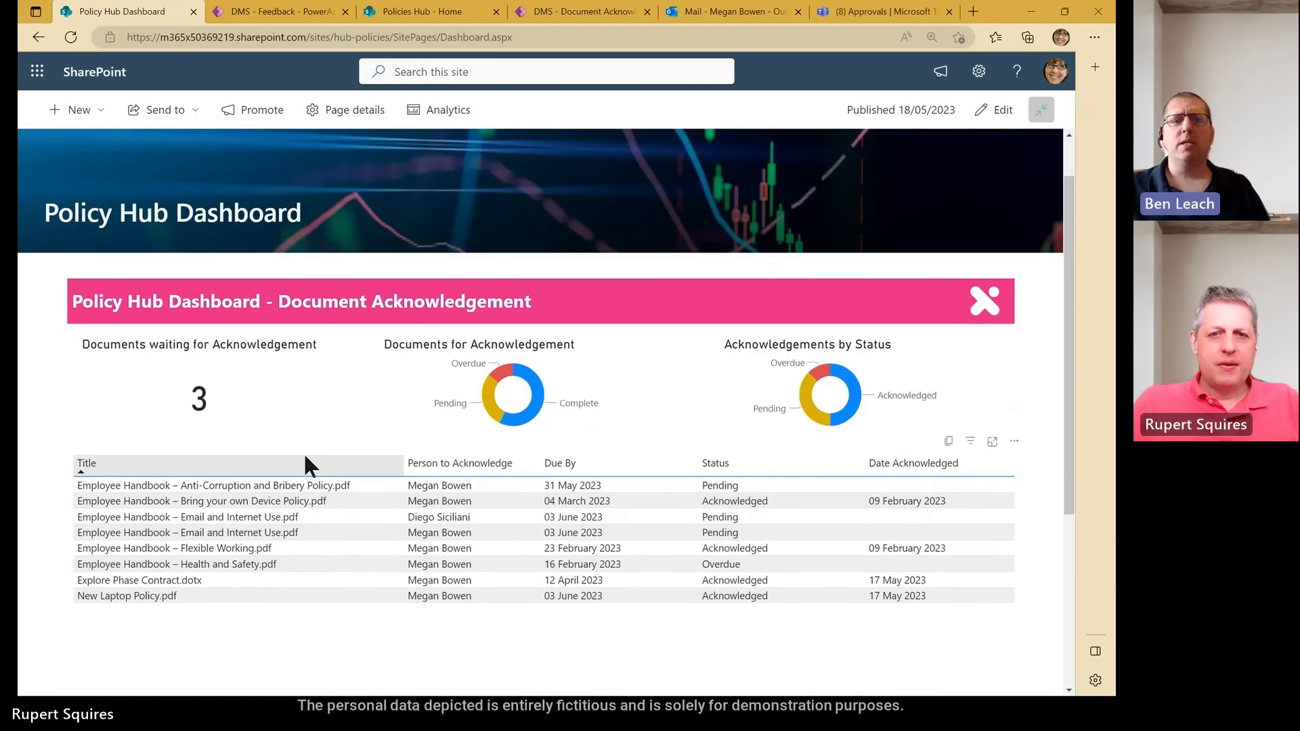
scroll(303, 452, "down", 1)
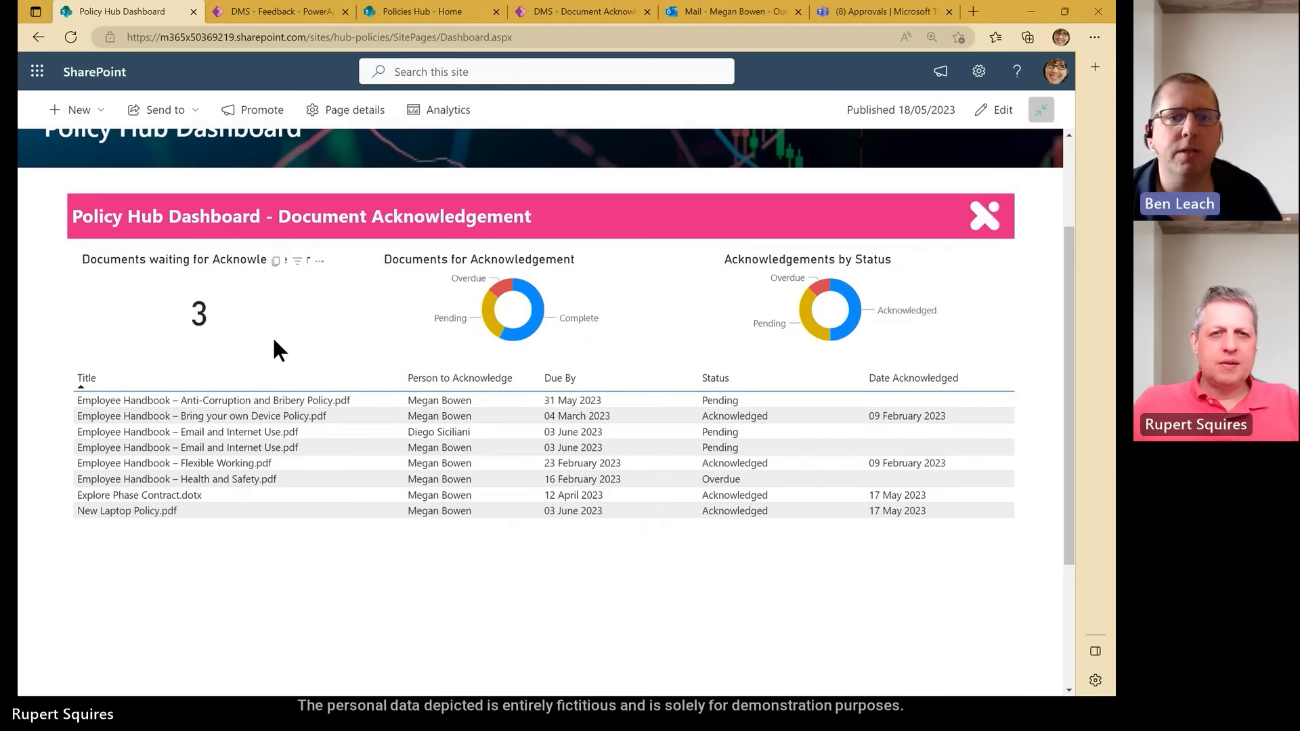
left_click(498, 286)
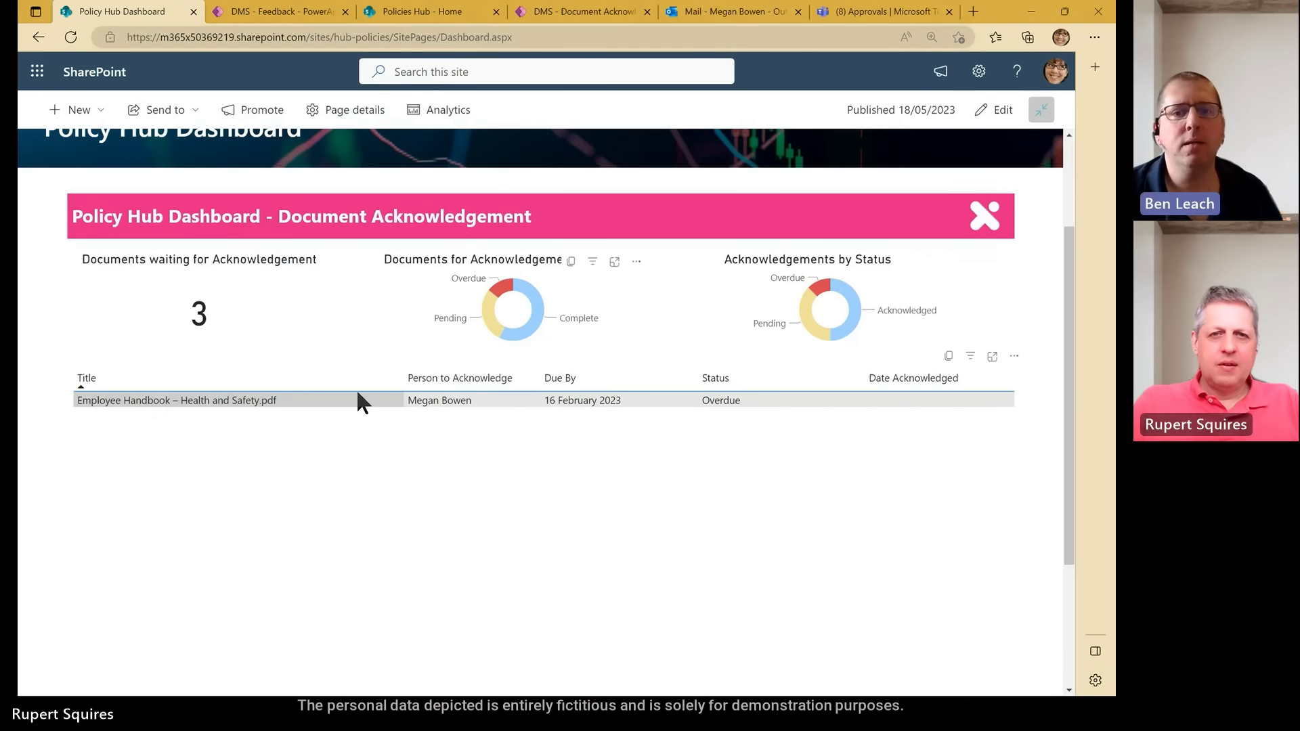
left_click(483, 311)
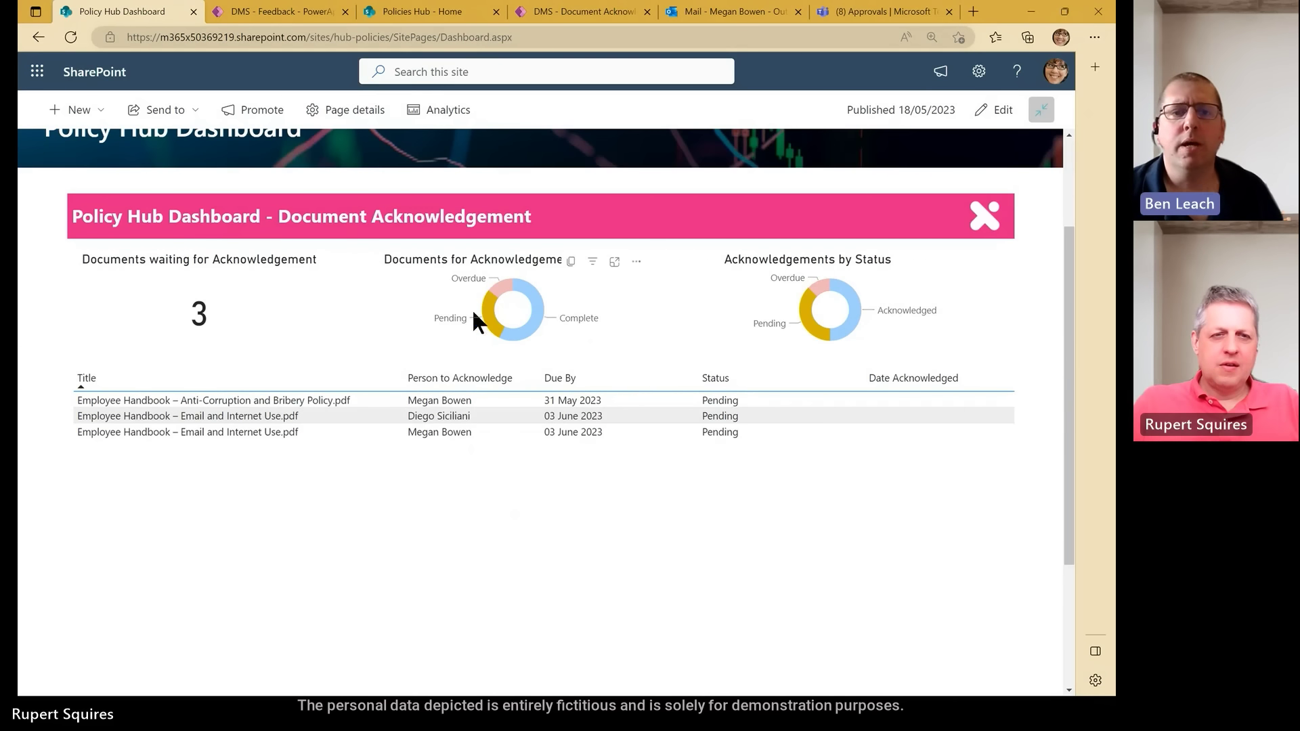
mouse_move(293, 262)
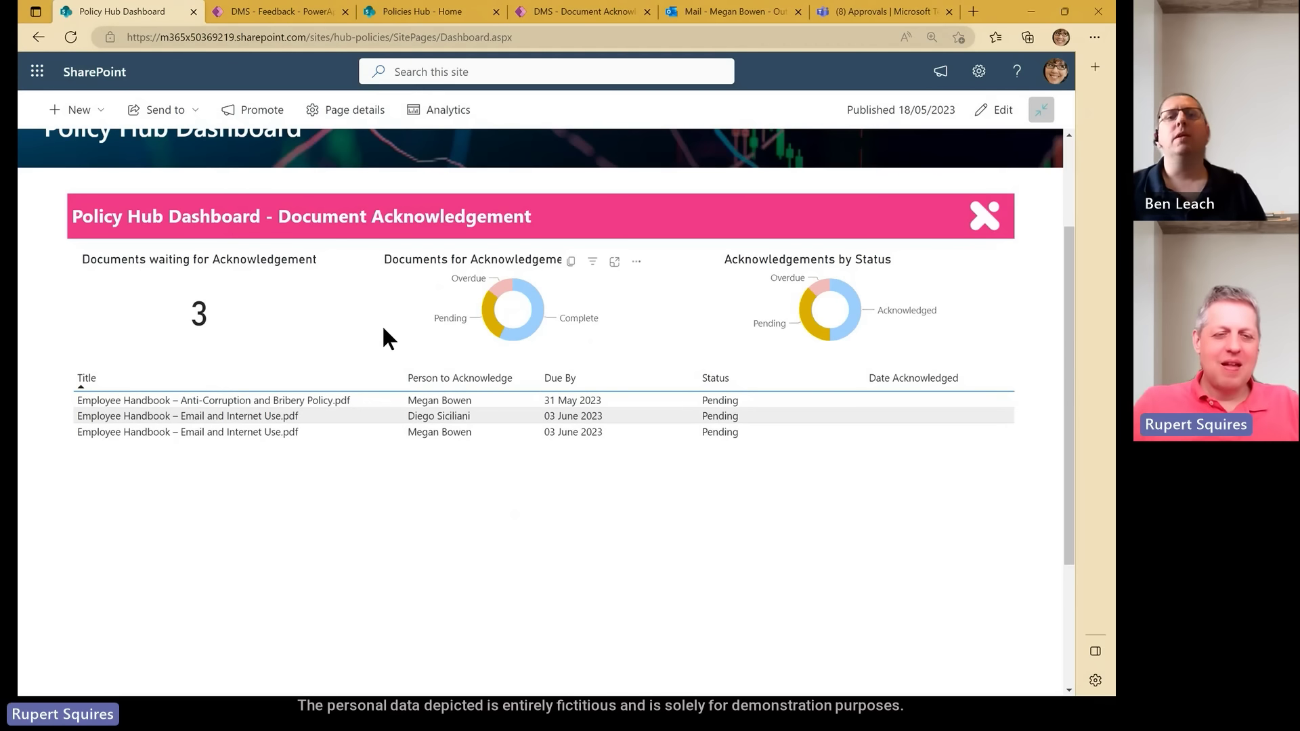
scroll(390, 493, "down", 1)
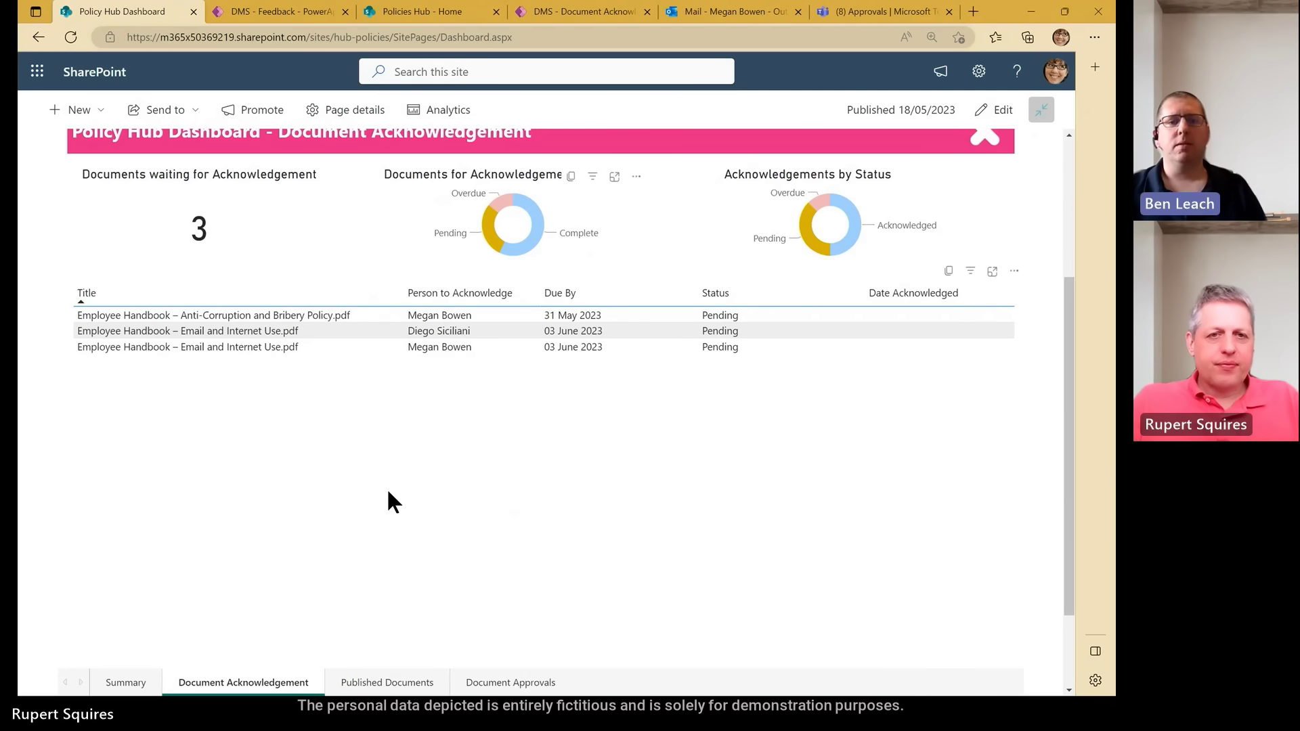
key("ctrl+5")
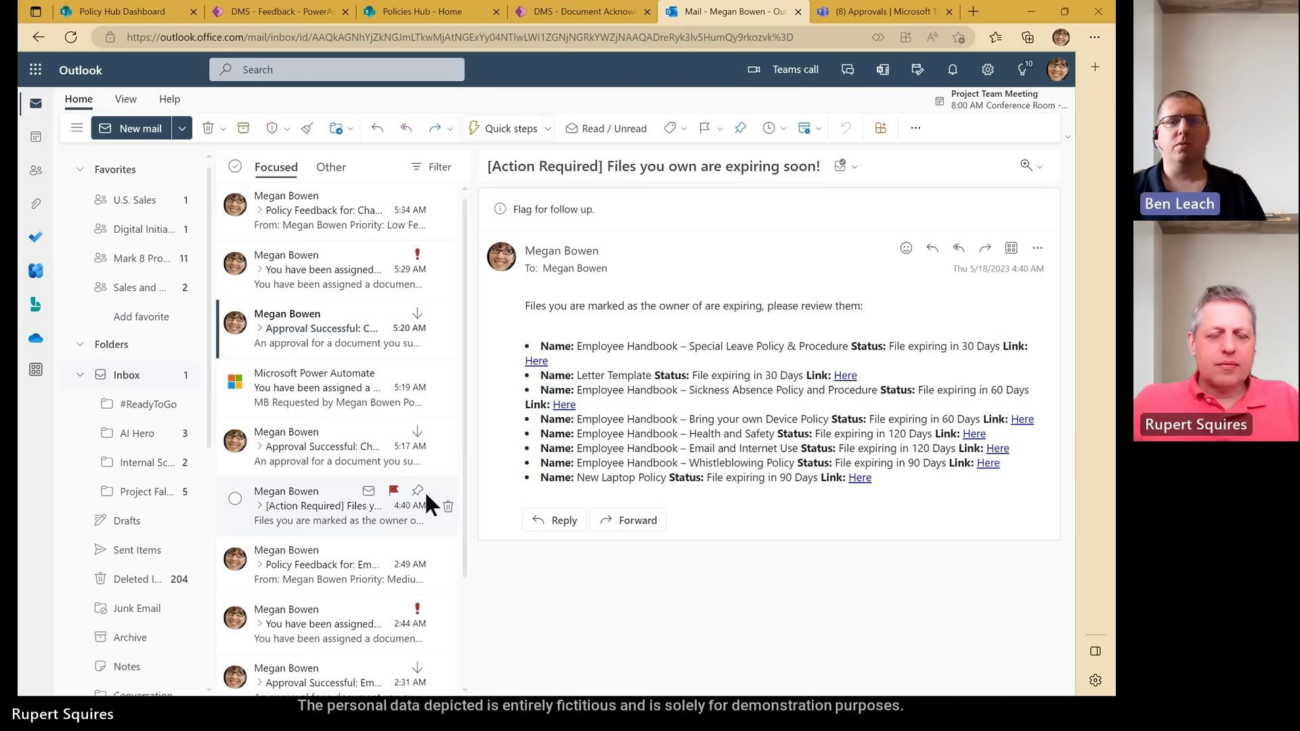
key("alt+Tab")
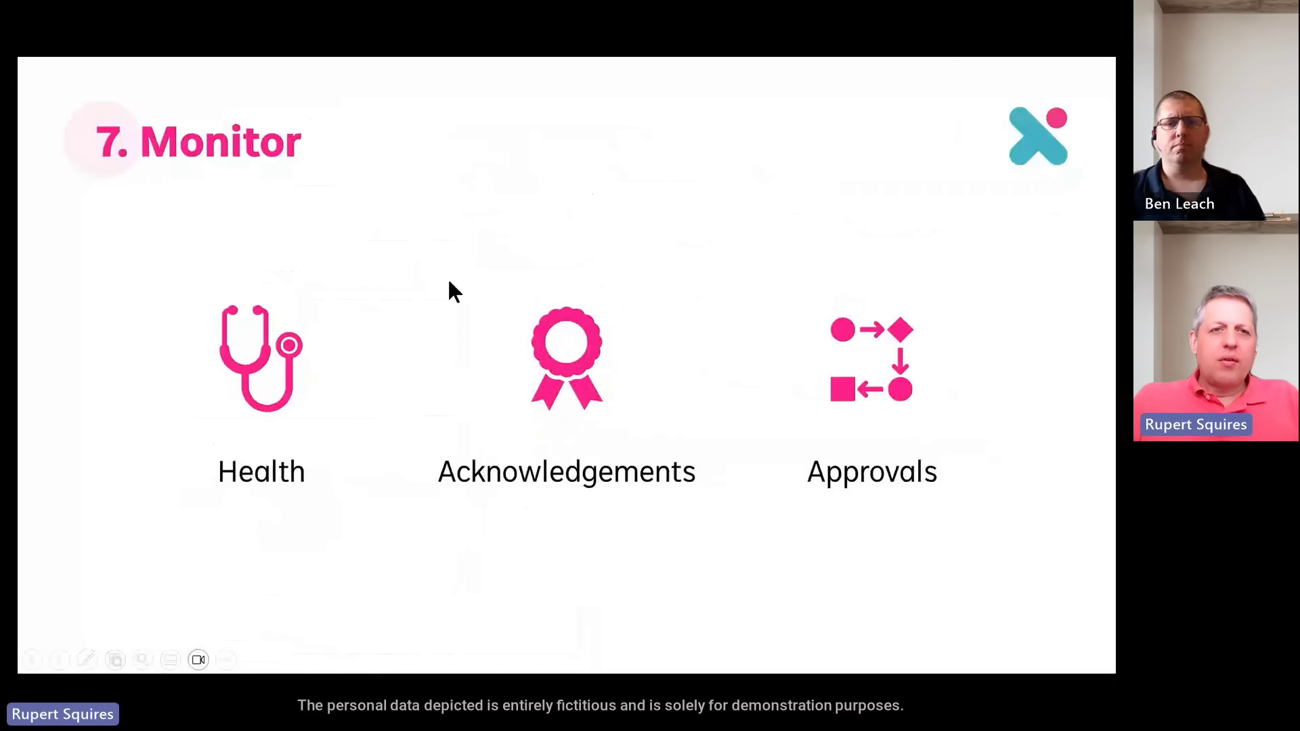